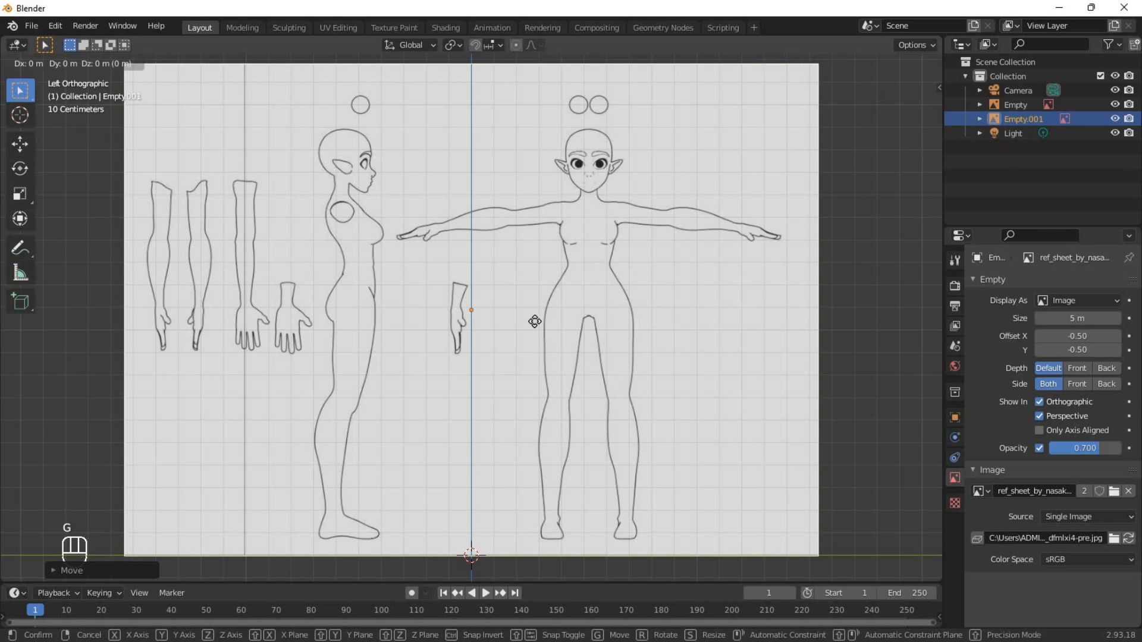
# Move the side-view reference image along Y until its side figure sits on the vertical axis, and switch to front view.
pyautogui.press('y')
pyautogui.click(667, 343)
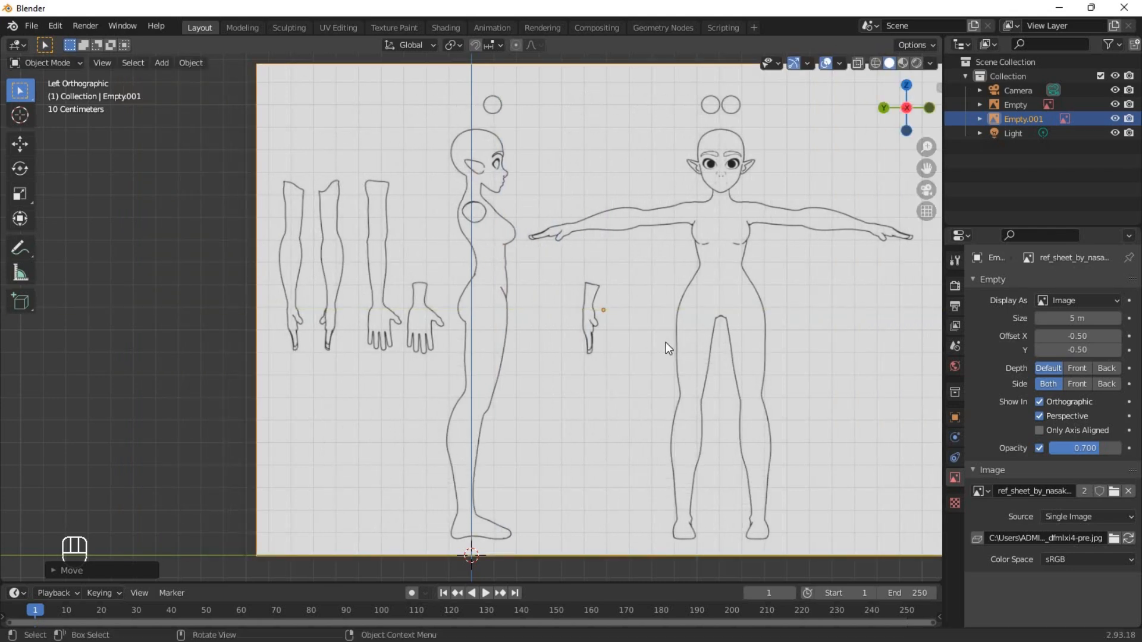
pyautogui.press('KP_1')
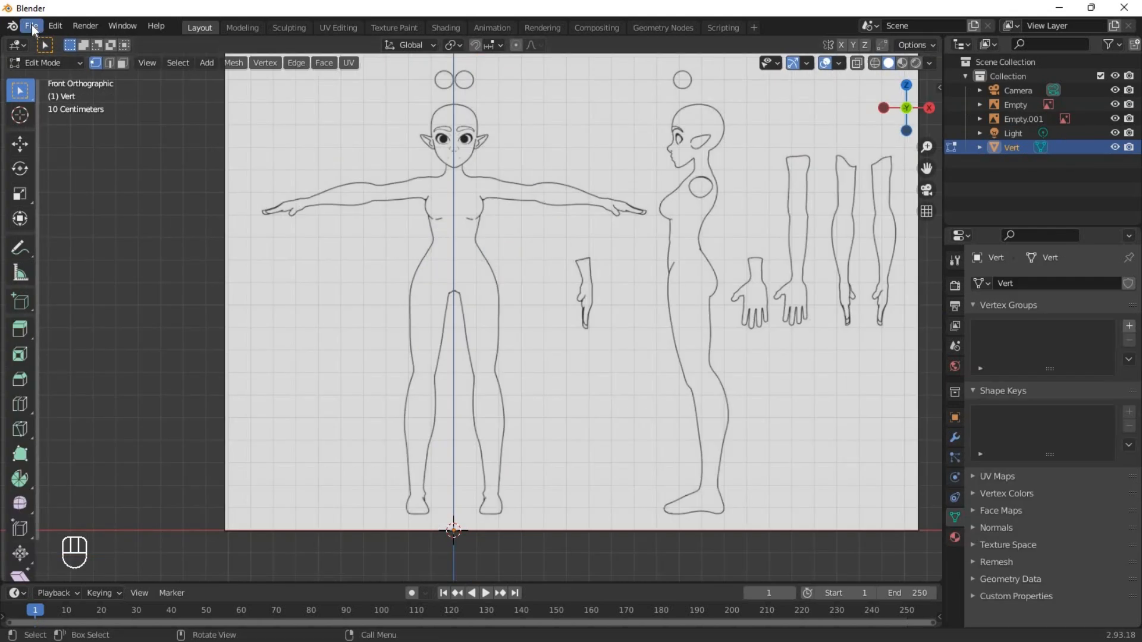
# Search the add-ons in the preferences for "extra" to check whether Add Mesh: Extra Objects is enabled.
pyautogui.click(55, 25)
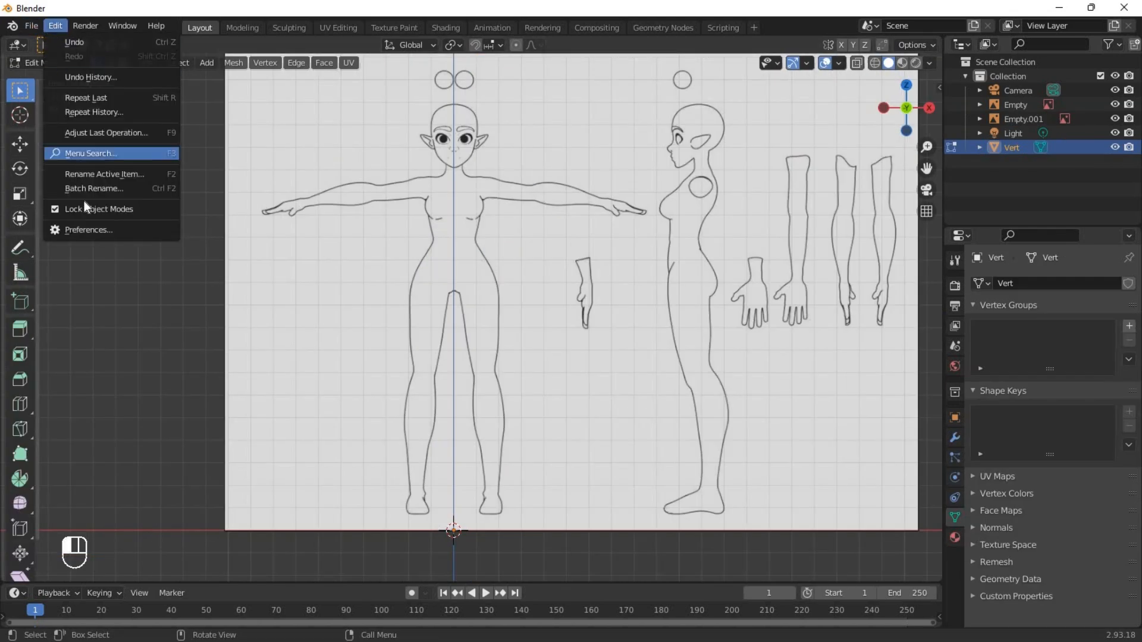
pyautogui.click(89, 230)
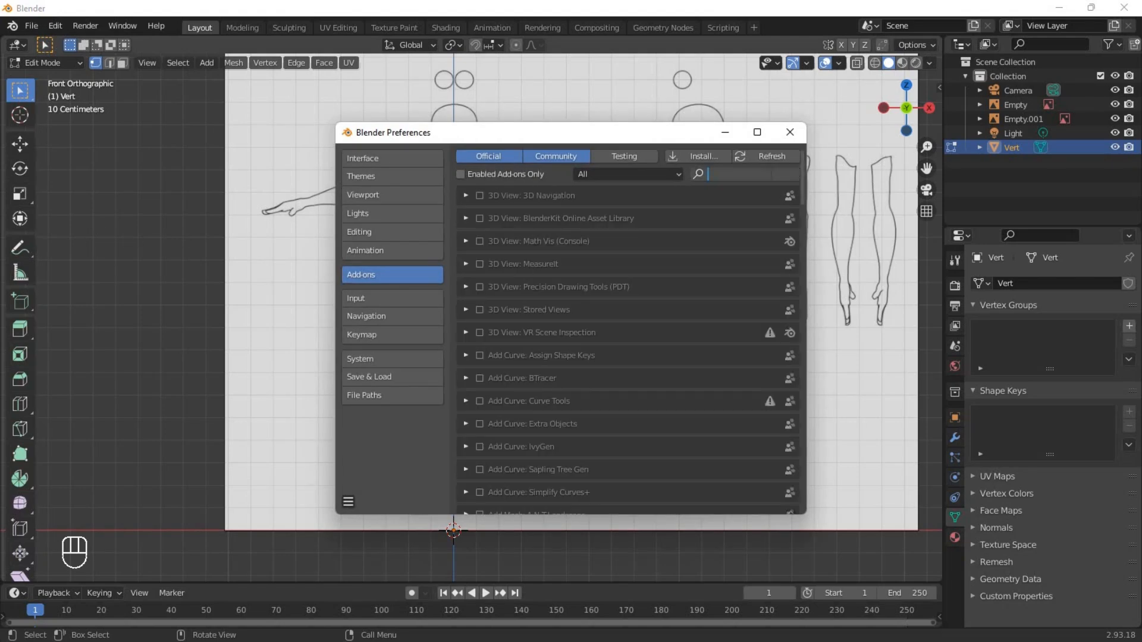
pyautogui.write('extra')
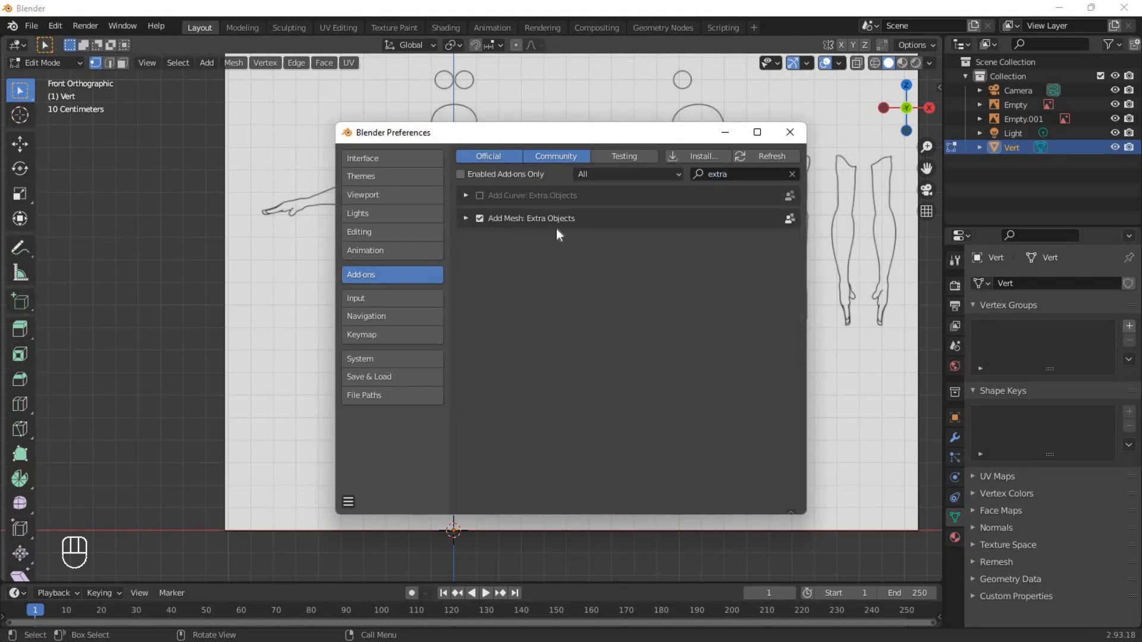
# Delete the existing Vert object and add a new single vertex mesh.
pyautogui.press('Delete')
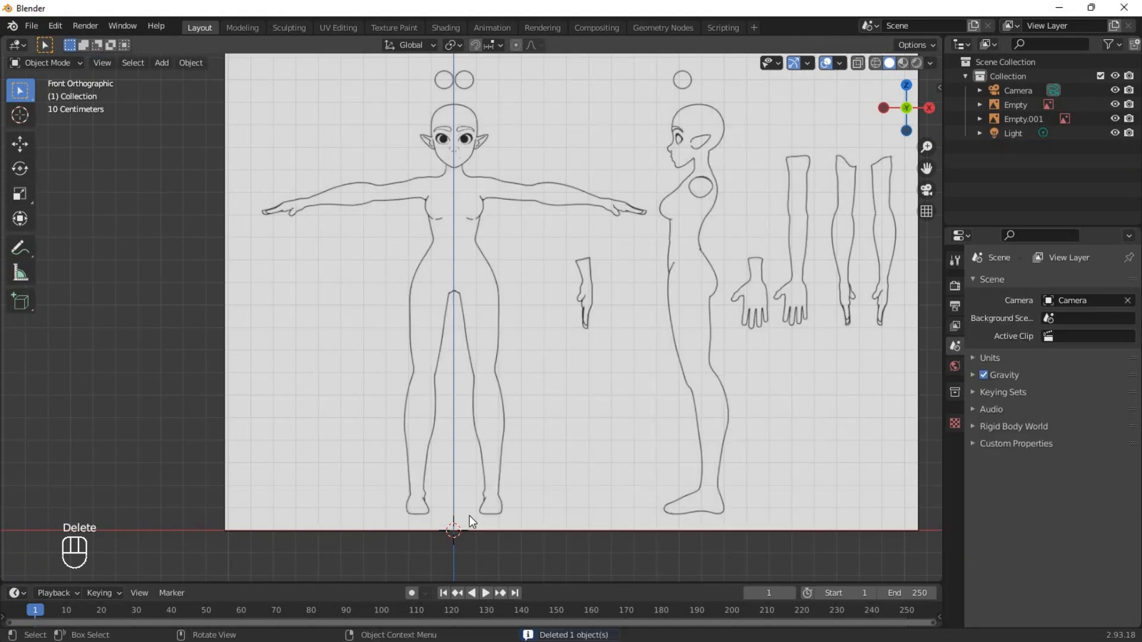
pyautogui.hotkey('shift', 'a')
pyautogui.moveTo(446, 350)
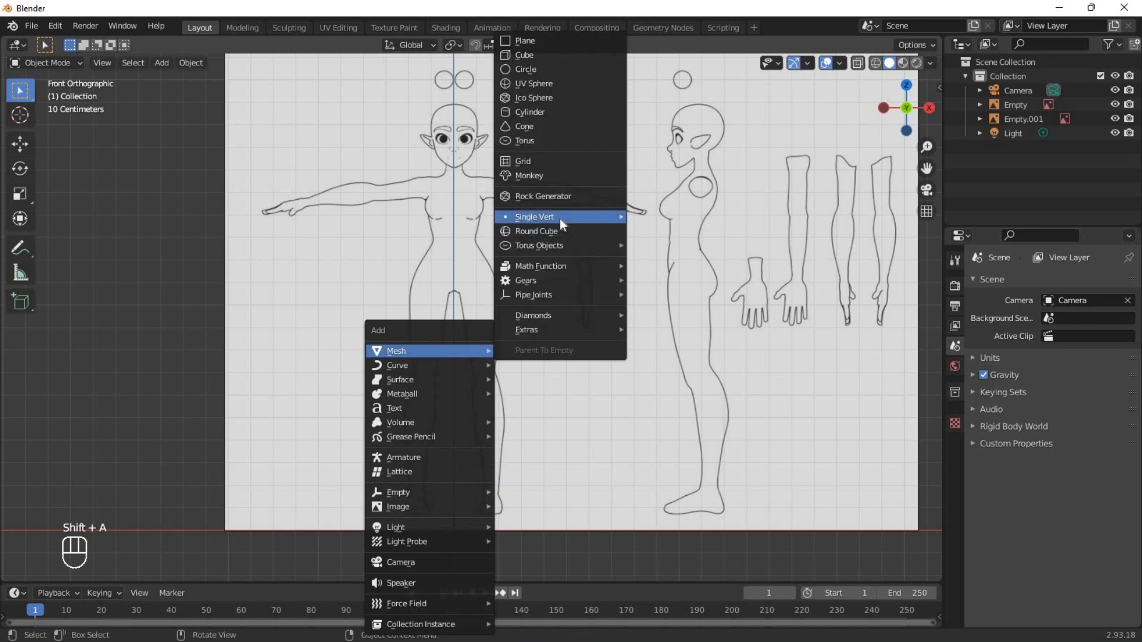
pyautogui.moveTo(560, 219)
pyautogui.click(666, 220)
# Raise the new vertex along Z to the crotch of the front reference figure.
pyautogui.scroll(4, 464, 395)
pyautogui.press('g')
pyautogui.press('z')
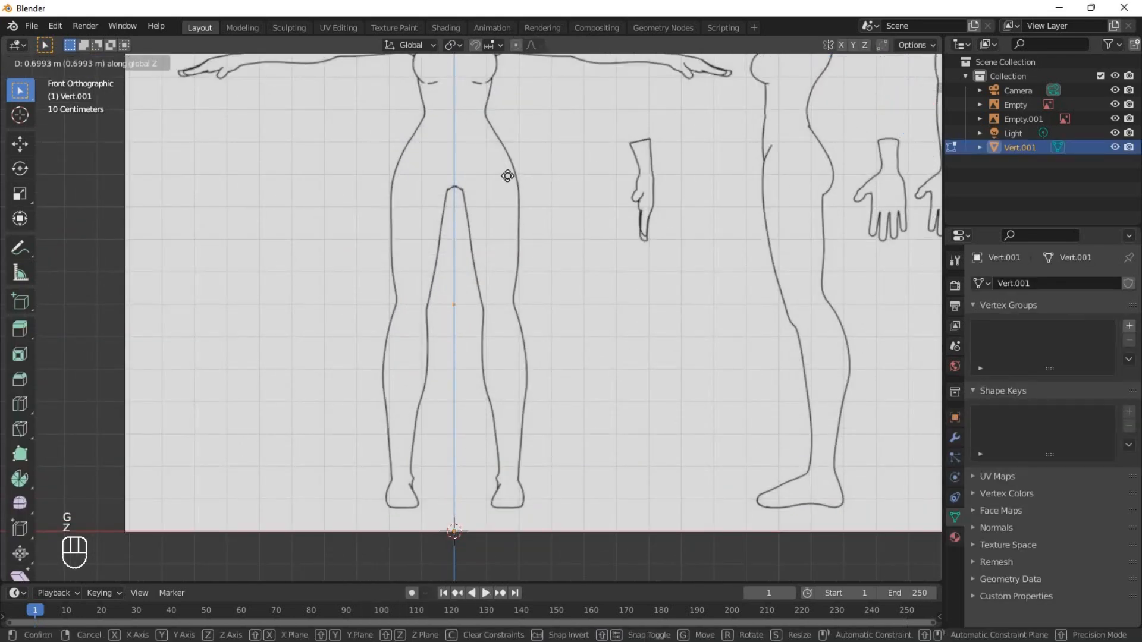
pyautogui.click(507, 119)
# Add a Skin modifier and a Subdivision Surface modifier with 2 viewport levels to the vertex object.
pyautogui.scroll(4, 456, 334)
pyautogui.keyDown('shift'); pyautogui.moveTo(494, 164); pyautogui.dragTo(461, 439, button='middle'); pyautogui.keyUp('shift')
pyautogui.scroll(-2, 456, 331)
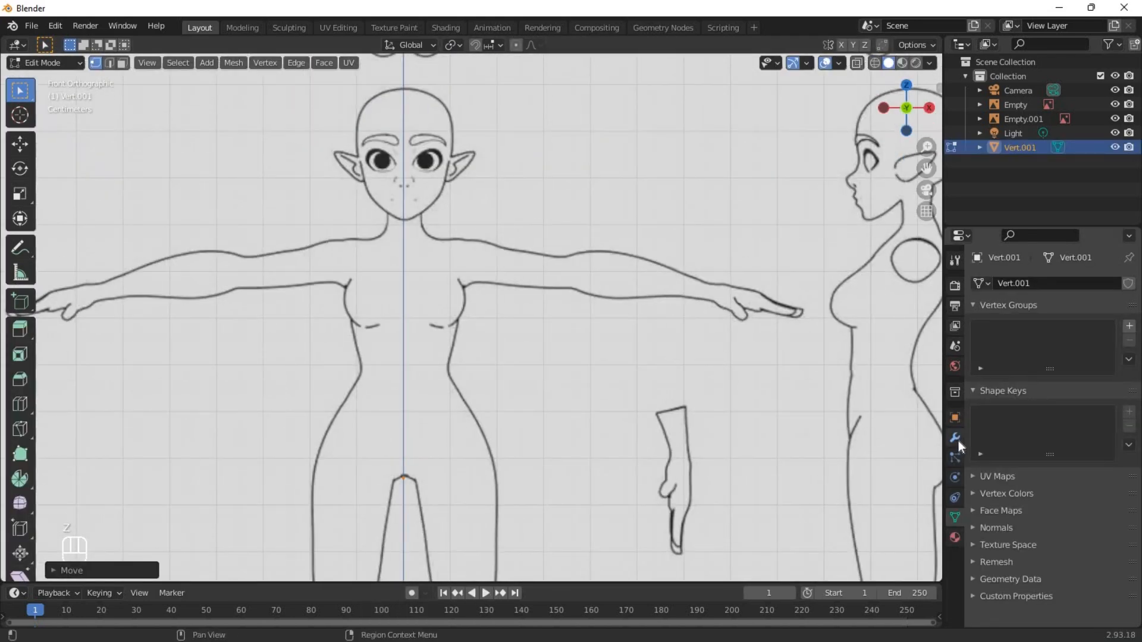
pyautogui.click(955, 438)
pyautogui.click(1005, 284)
pyautogui.click(844, 512)
pyautogui.click(1057, 283)
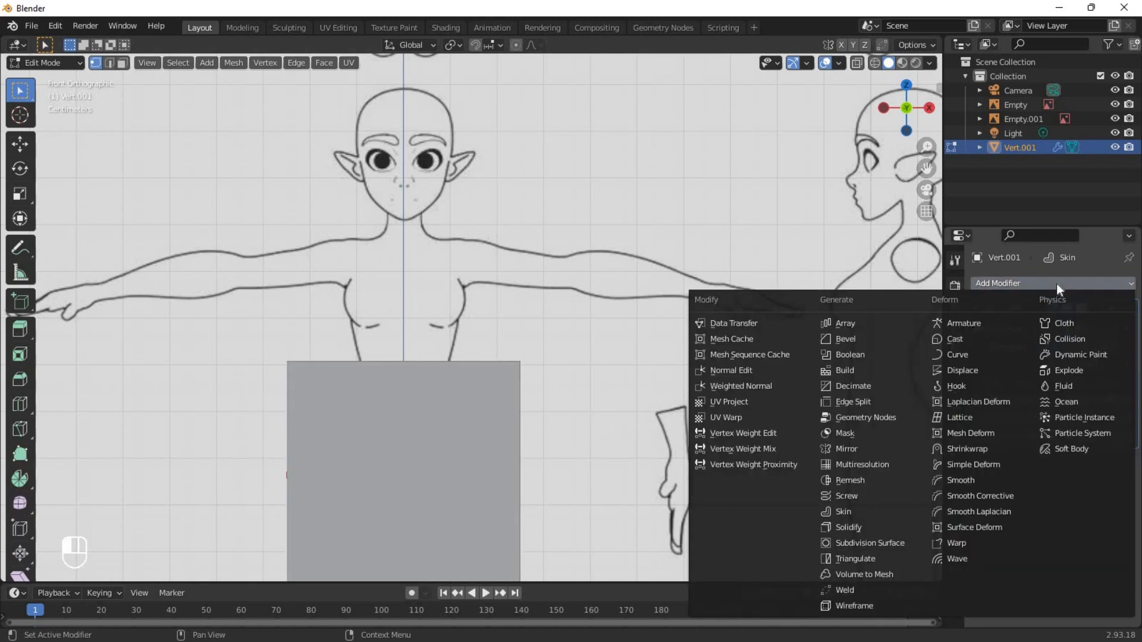
pyautogui.click(887, 543)
pyautogui.click(1115, 501)
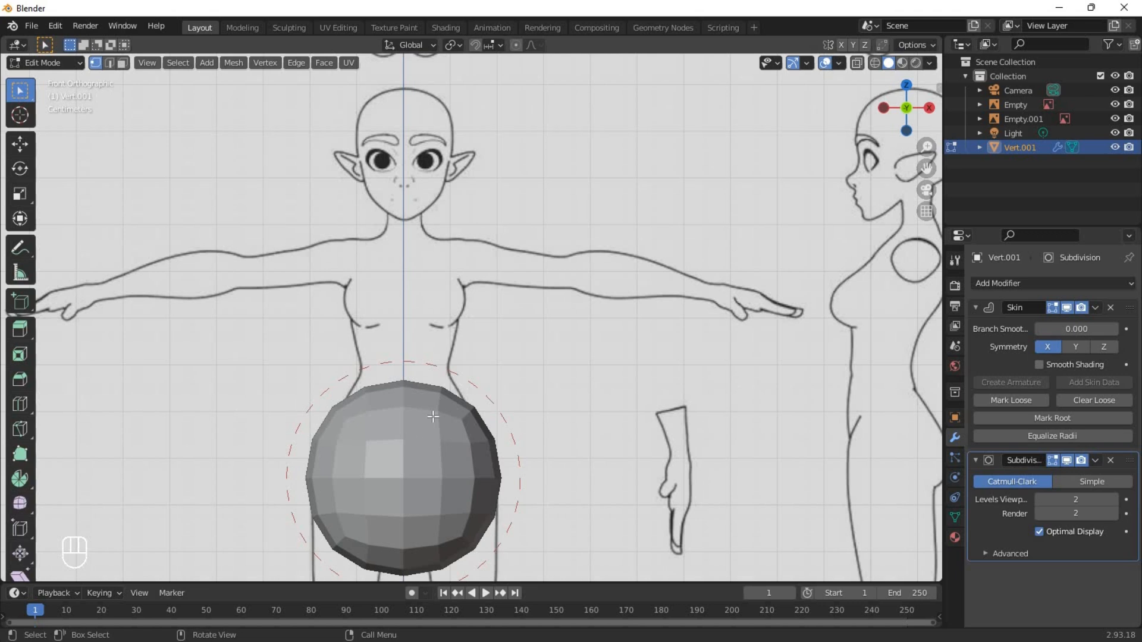
# Turn off Optimal Display for the Subdivision modifier and return the viewport to solid shading.
pyautogui.keyDown('shift'); pyautogui.moveTo(433, 417); pyautogui.dragTo(454, 375, button='middle'); pyautogui.keyUp('shift')
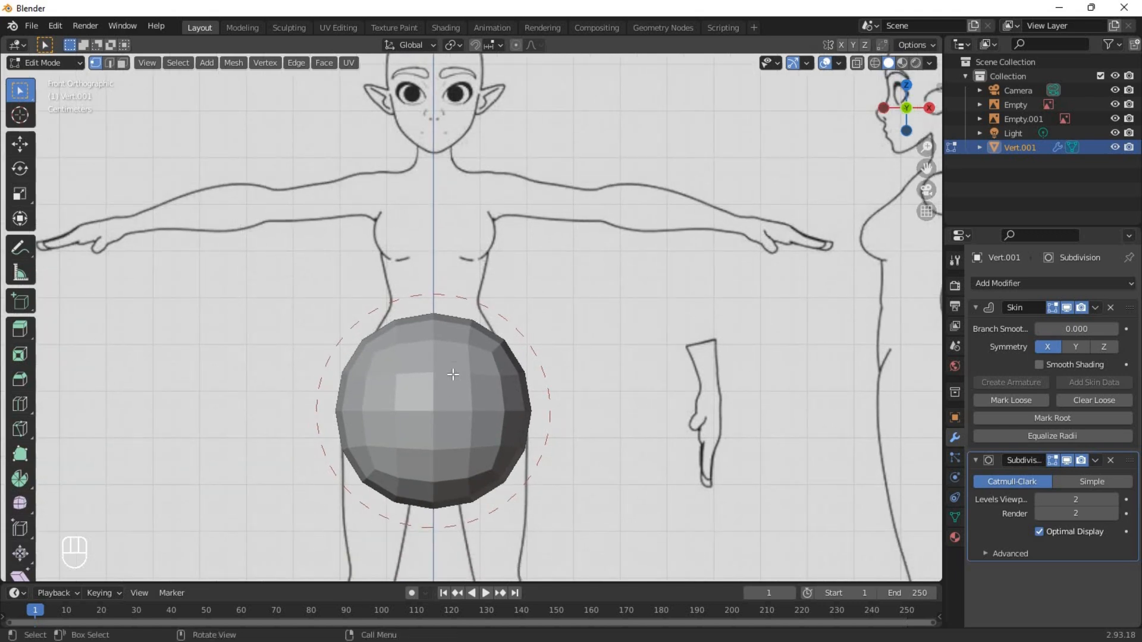
pyautogui.hotkey('shift', 'z')
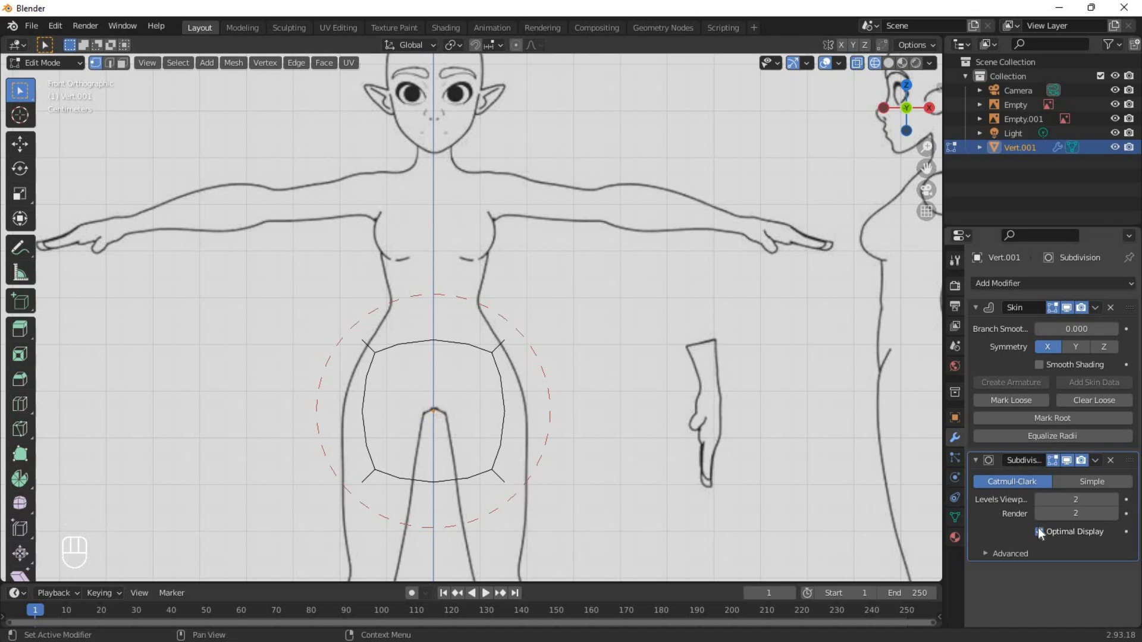
pyautogui.hotkey('shift', 'z')
# Extrude the vertex straight up along Z to the chin of the front reference figure.
pyautogui.press('e')
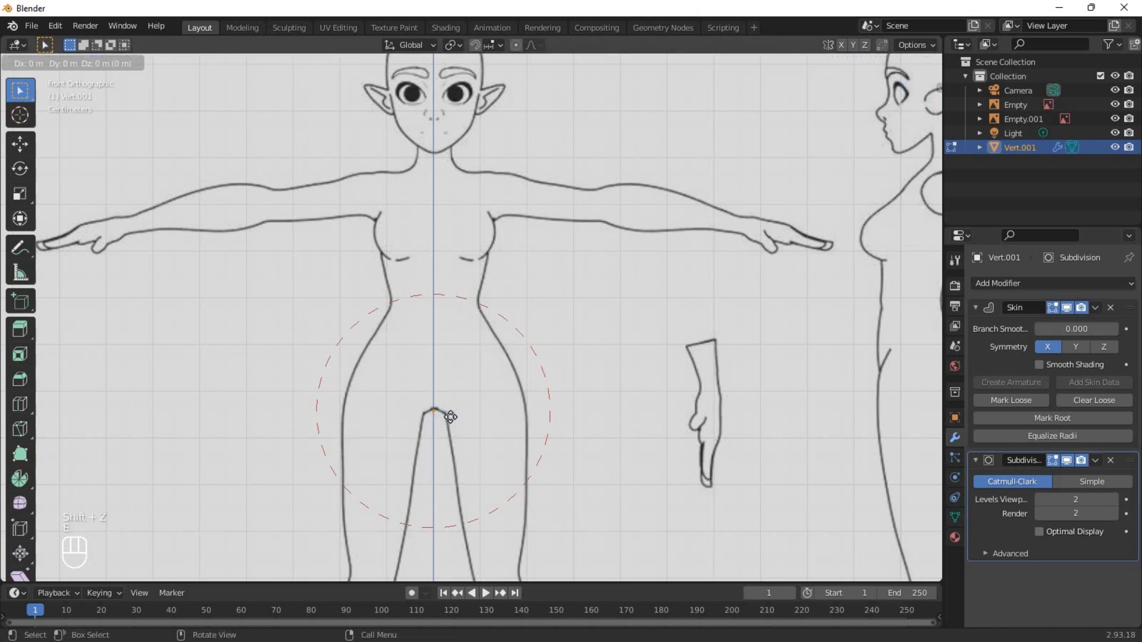
pyautogui.press('z')
pyautogui.click(468, 158)
# Scale both vertices' skin radius to about 0.44, and enlarge the top vertex's skin to match the chest width.
pyautogui.keyDown('shift'); pyautogui.moveTo(519, 183); pyautogui.dragTo(510, 249, button='middle'); pyautogui.keyUp('shift')
pyautogui.scroll(1, 511, 249)
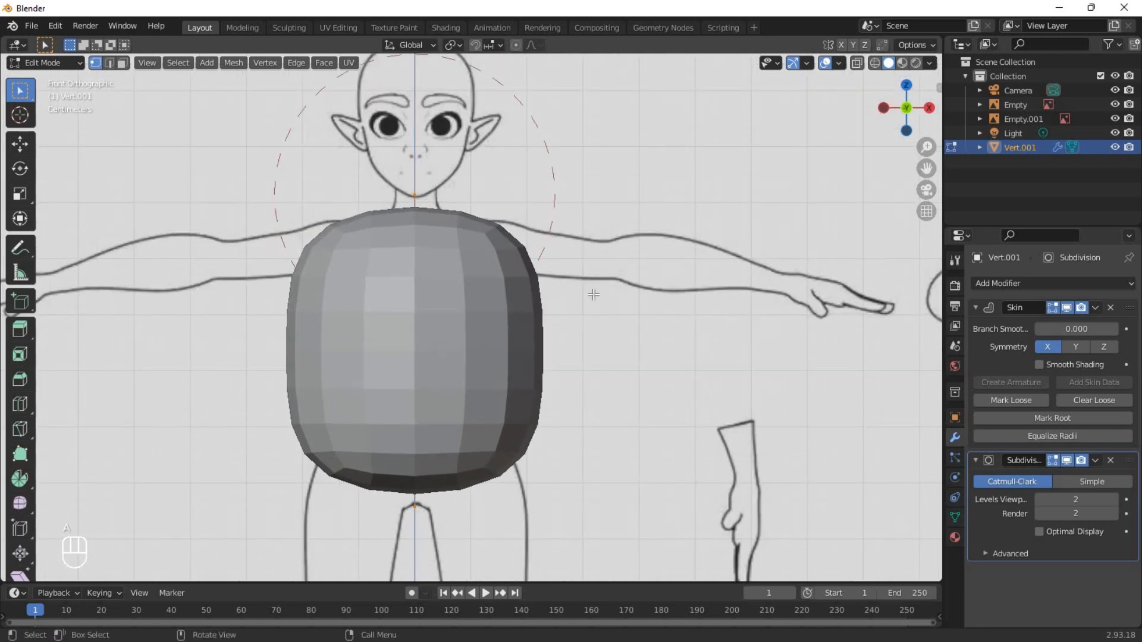
pyautogui.hotkey('ctrl', 'a')
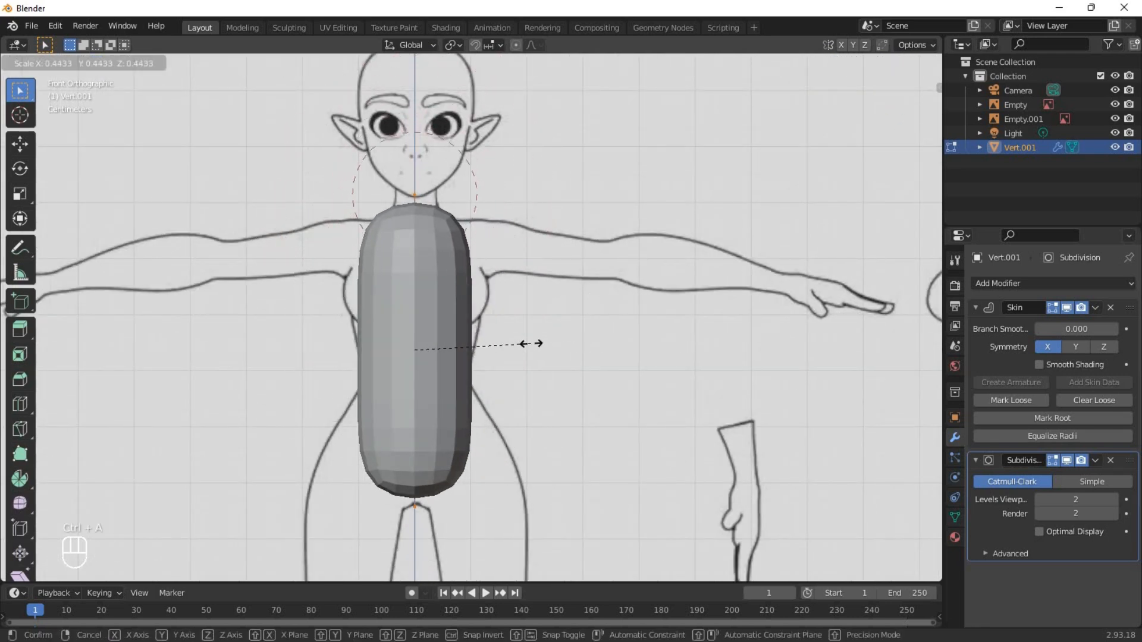
pyautogui.click(531, 344)
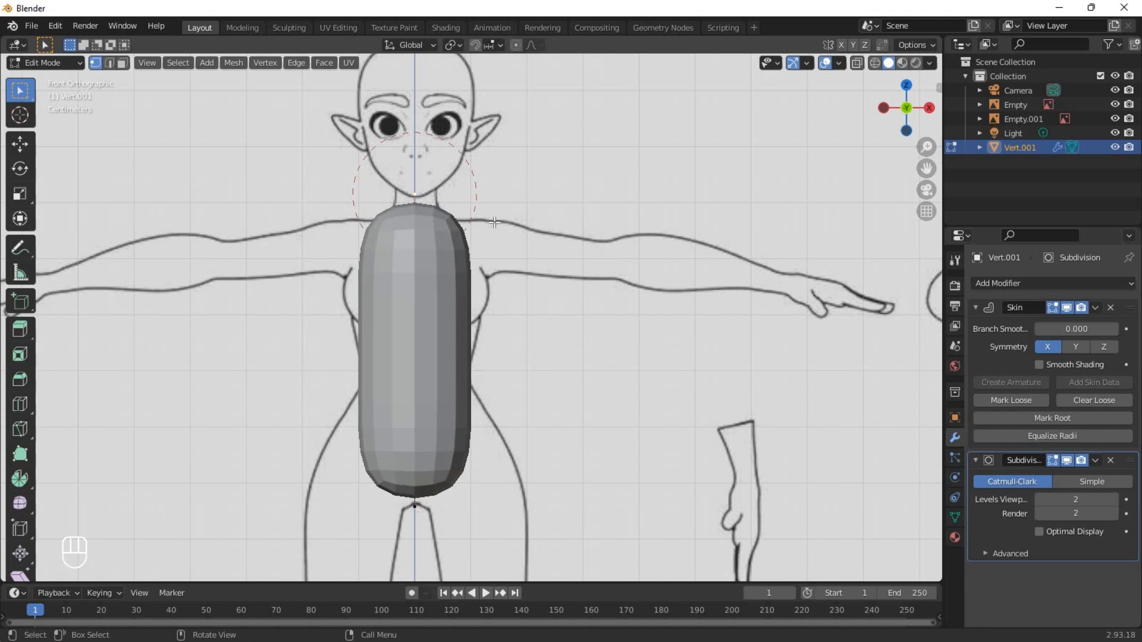
pyautogui.hotkey('ctrl', 'a')
pyautogui.click(555, 243)
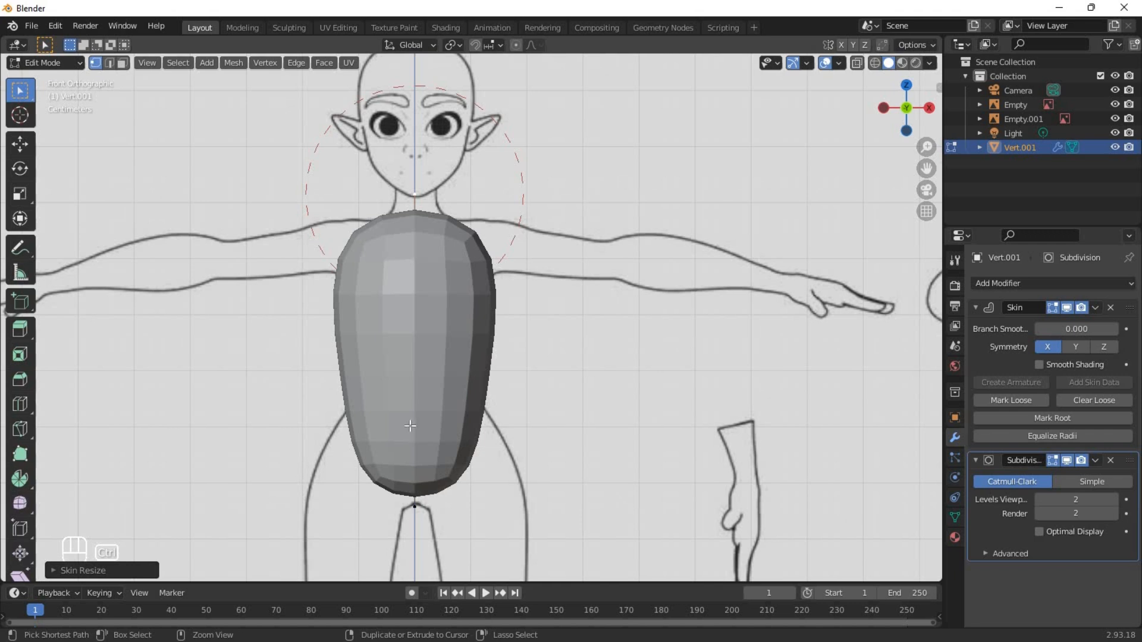
# Add a loop cut at the middle of the torso edge and shrink the new vertex's skin toward the waist width.
pyautogui.click(422, 359)
pyautogui.rightClick(421, 367)
pyautogui.press('Escape')
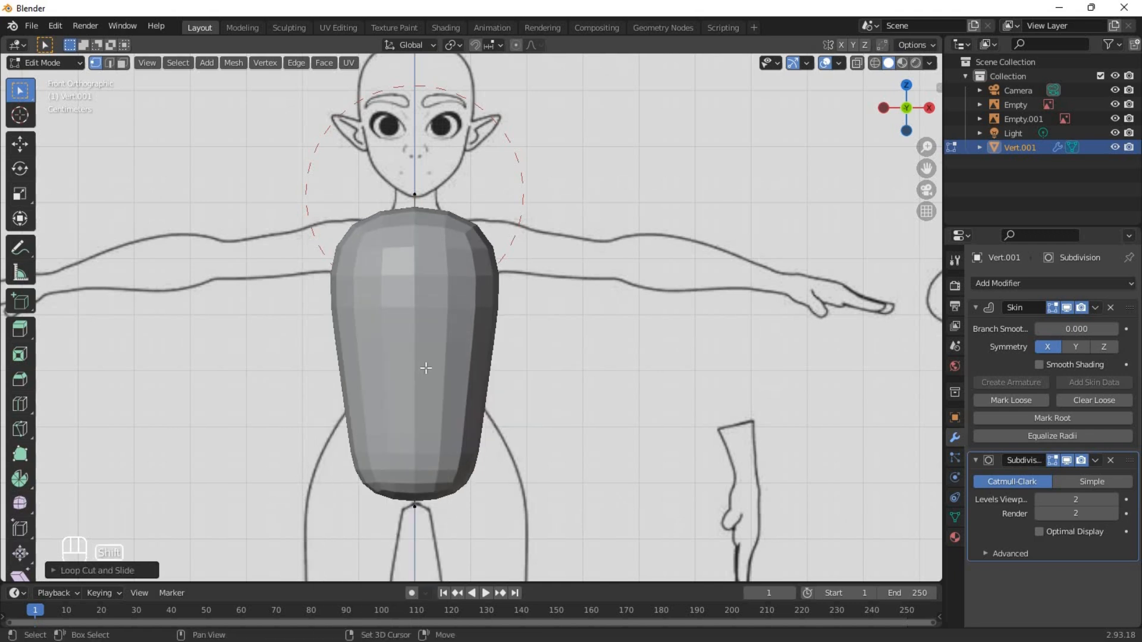
pyautogui.hotkey('shift', 'z')
pyautogui.hotkey('ctrl', 'a')
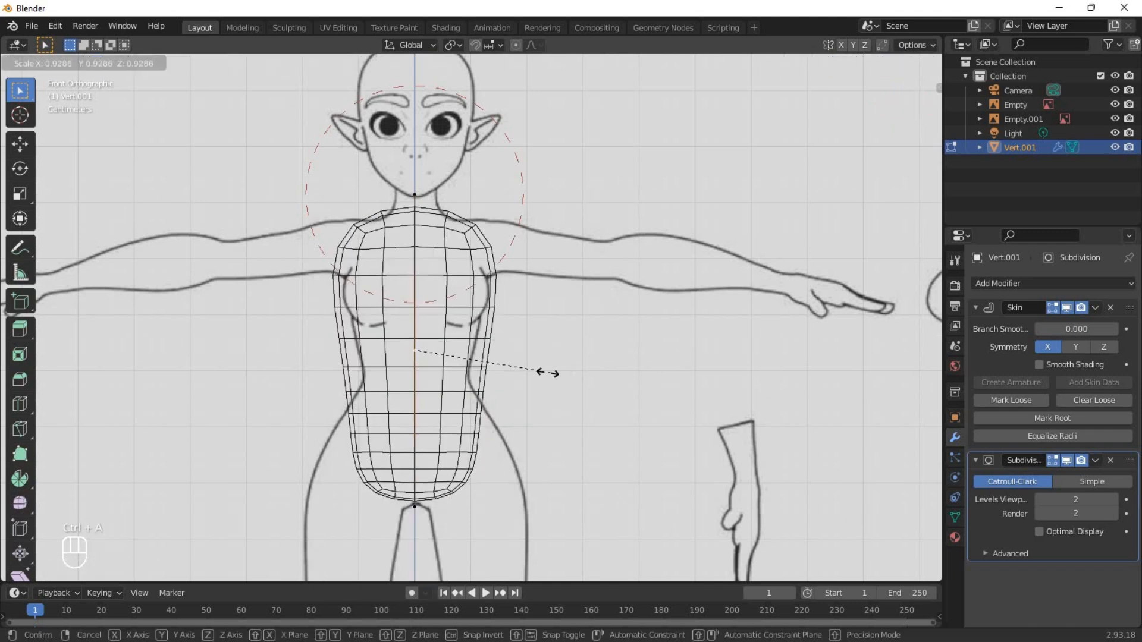
pyautogui.click(509, 373)
pyautogui.hotkey('shift', 'z')
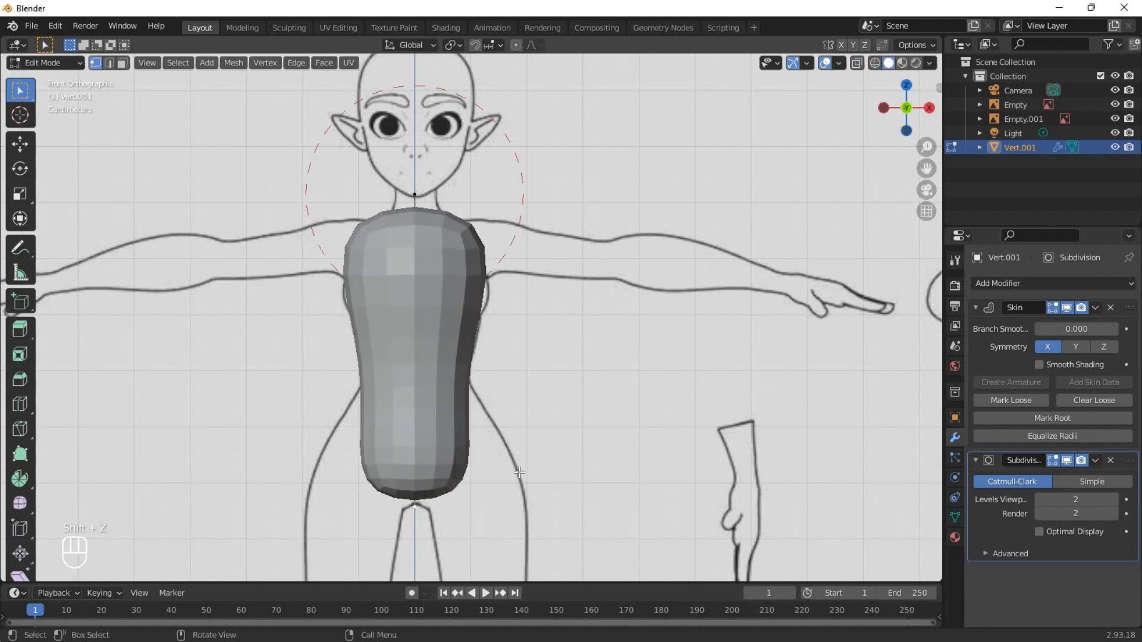
# Enlarge the bottom vertex's skin to widen the lower torso, and shift that vertex slightly down.
pyautogui.hotkey('ctrl', 'a')
pyautogui.click(644, 476)
pyautogui.hotkey('shift', 'z')
pyautogui.hotkey('shift', 'z')
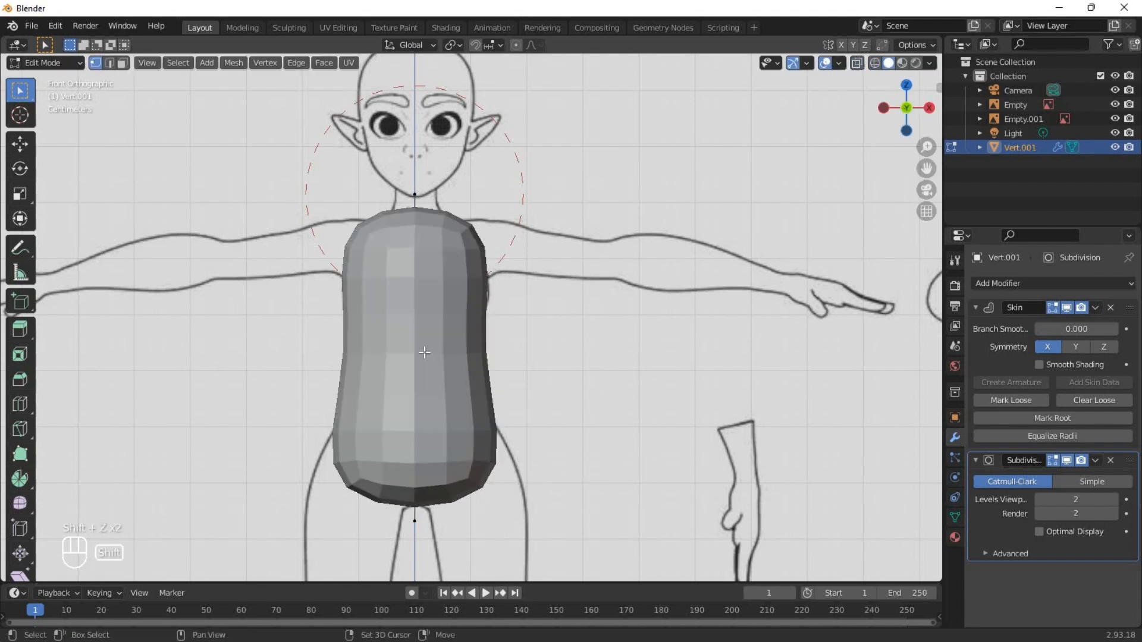
# Shrink the middle vertex's skin and slide the vertex about 0.25 down the edge to form the waist.
pyautogui.hotkey('ctrl', 'a')
pyautogui.click(535, 404)
pyautogui.press('g')
pyautogui.press('g')
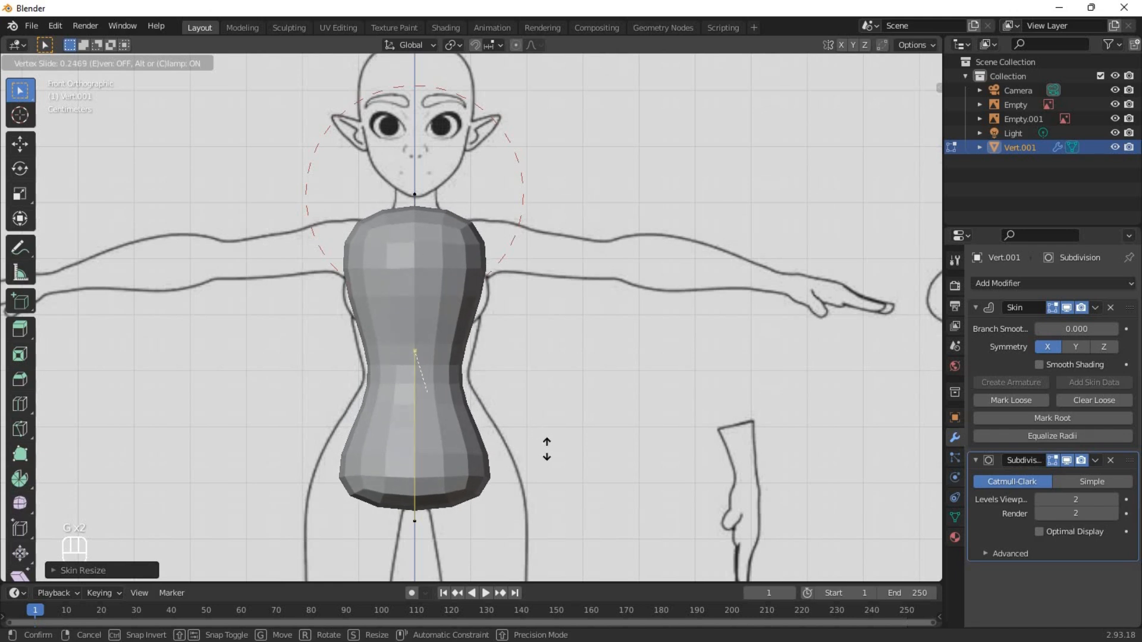
pyautogui.click(547, 449)
# Enlarge the top vertex's skin for the chest and the bottom vertex's skin to reach the reference hip outline.
pyautogui.hotkey('ctrl', 'a')
pyautogui.click(509, 250)
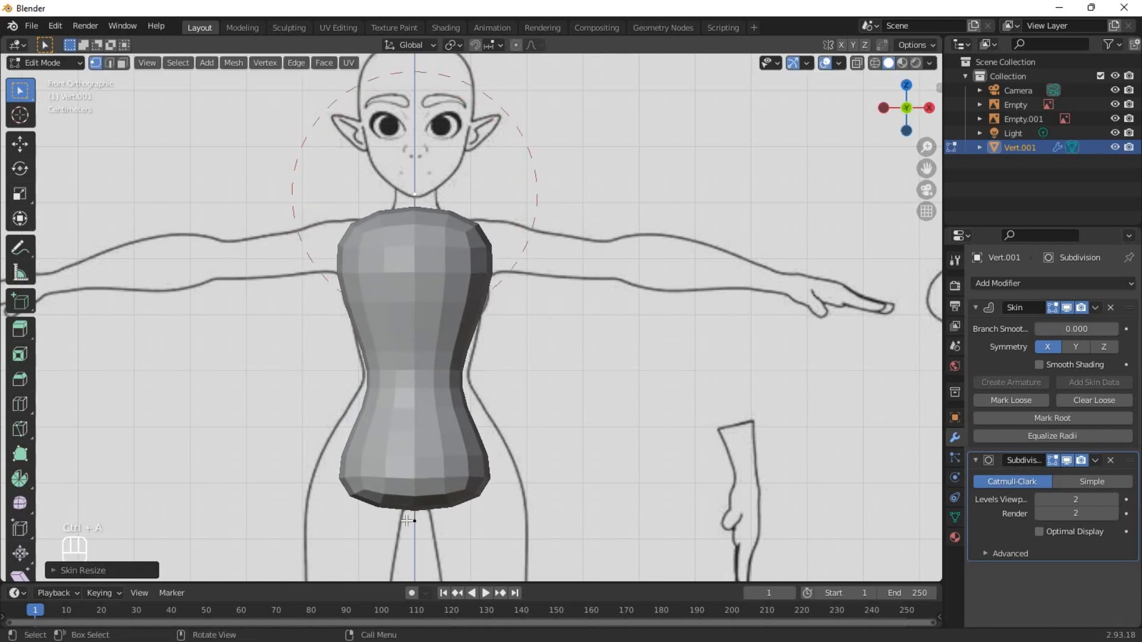
pyautogui.click(415, 521)
pyautogui.hotkey('ctrl', 'a')
pyautogui.click(555, 501)
# Widen the waist vertex's skin to match the waist outline of the front reference.
pyautogui.click(422, 372)
pyautogui.hotkey('ctrl', 'a')
pyautogui.click(546, 379)
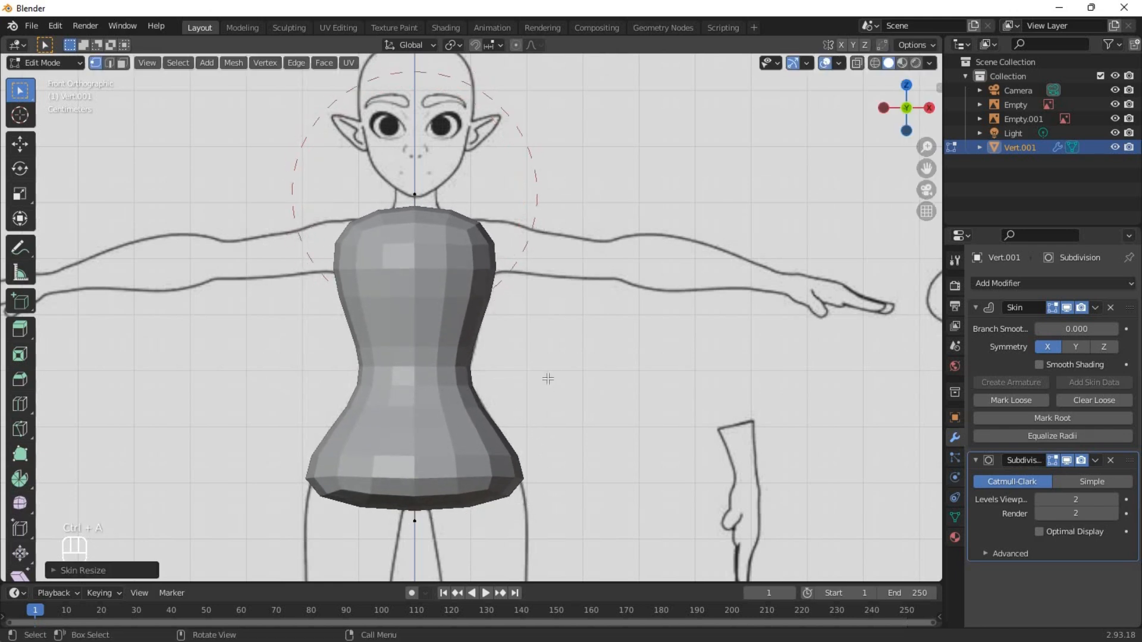
# In the left side view with wireframe shading, scale all torso vertices' skin along Y to thin the body's depth.
pyautogui.press('`')
pyautogui.click(456, 382)
pyautogui.hotkey('shift', 'z')
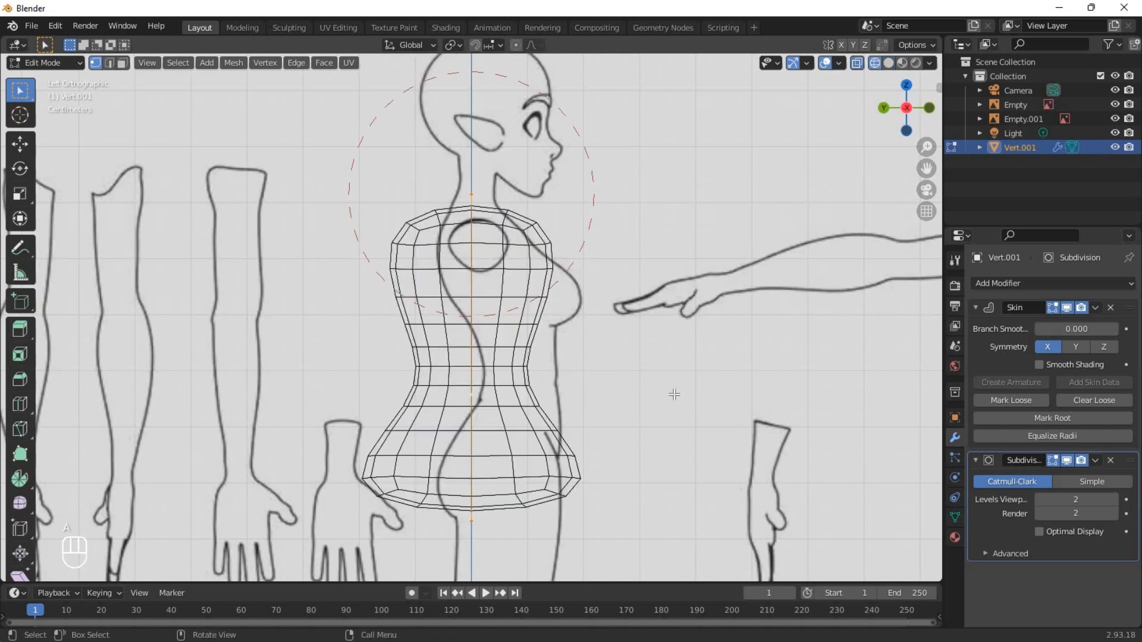
pyautogui.hotkey('ctrl', 'a')
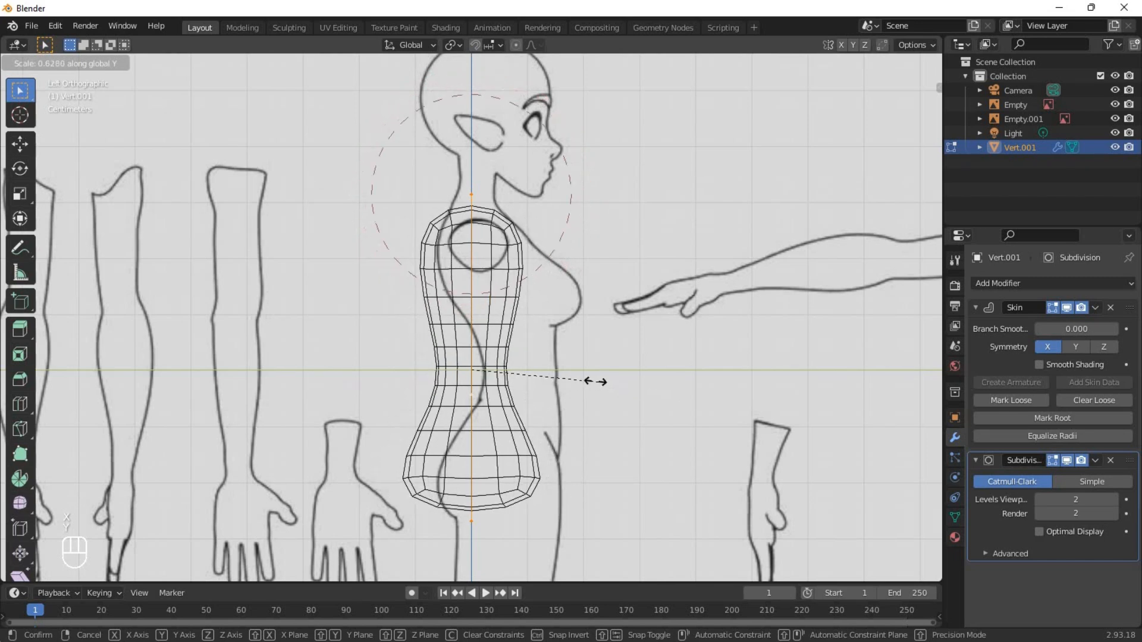
pyautogui.click(582, 382)
# Shift the waist vertex forward along Y to follow the side reference's back curve, and return to the solid front view.
pyautogui.press('g')
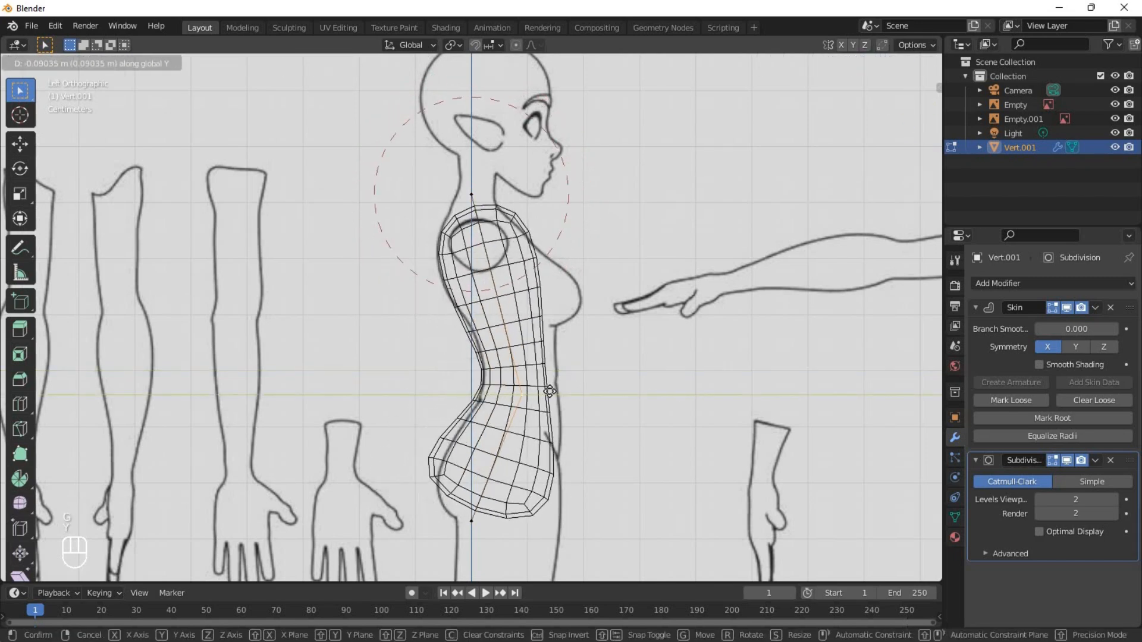
pyautogui.click(540, 386)
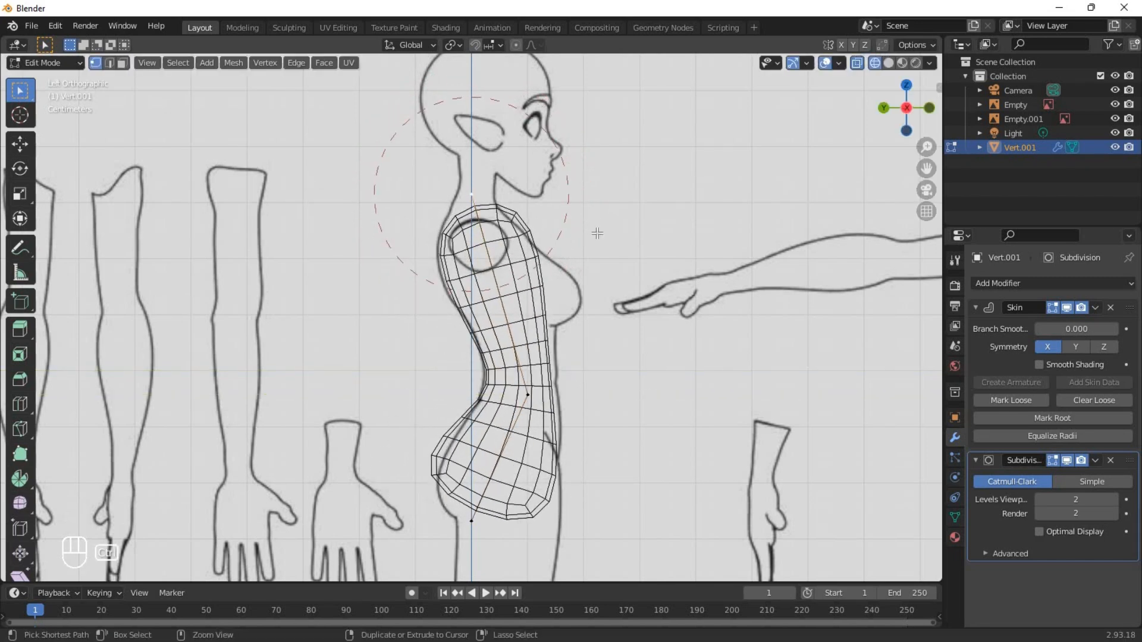
pyautogui.scroll(-3, 617, 359)
pyautogui.hotkey('shift', 'z')
pyautogui.moveTo(666, 319)
pyautogui.mouseDown(button='middle')
pyautogui.moveTo(583, 345)
pyautogui.moveTo(415, 351)
pyautogui.moveTo(645, 341)
pyautogui.moveTo(587, 339)
pyautogui.mouseUp(button='middle')
pyautogui.press('`')
pyautogui.click(499, 294)
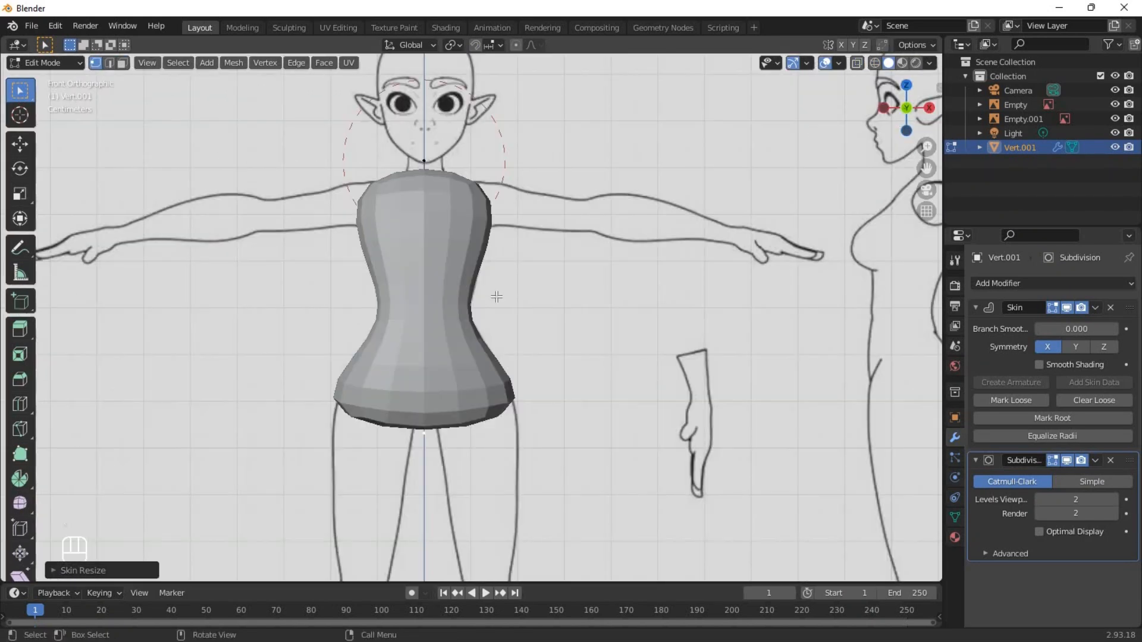
# Snap the 3D cursor to the bottom vertex of the torso.
pyautogui.keyDown('shift'); pyautogui.moveTo(424, 159); pyautogui.dragTo(446, 187, button='middle'); pyautogui.keyUp('shift')
pyautogui.keyDown('shift'); pyautogui.moveTo(470, 420); pyautogui.dragTo(523, 294, button='middle'); pyautogui.keyUp('shift')
pyautogui.scroll(1, 523, 294)
pyautogui.scroll(2, 528, 301)
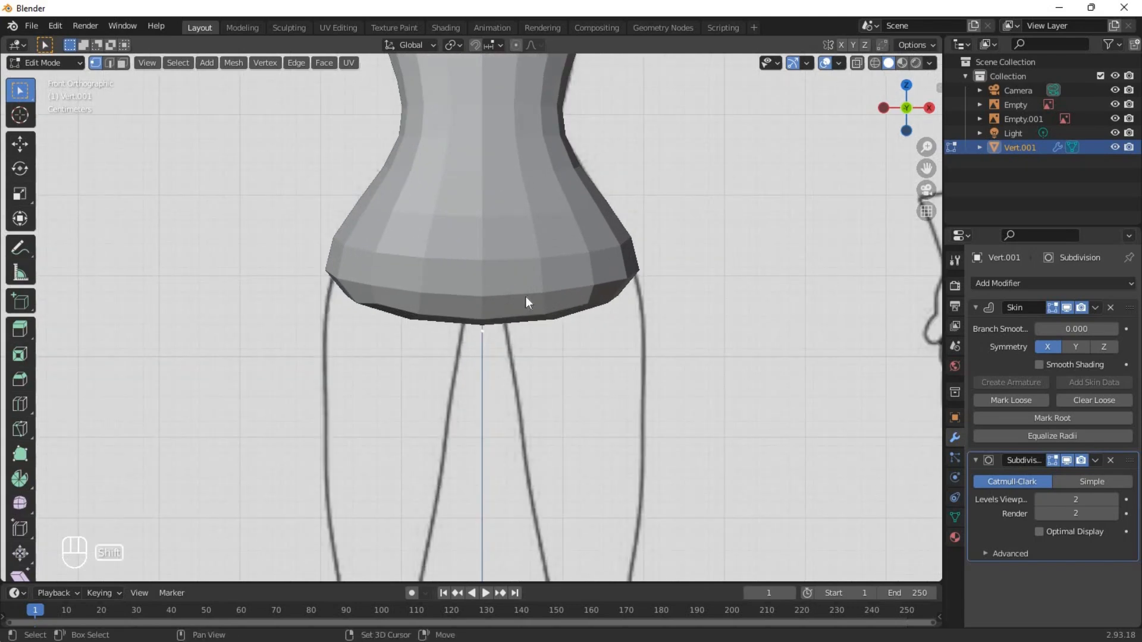
pyautogui.hotkey('shift', 's')
pyautogui.click(528, 382)
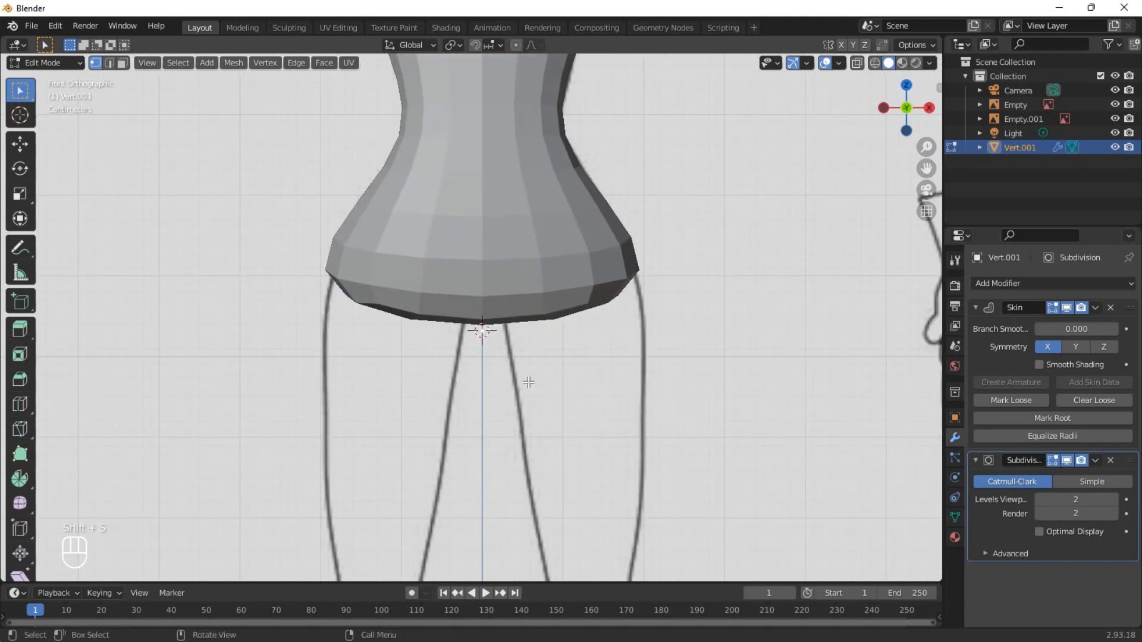
# Leave mesh editing and add a separate single vertex object at the 3D cursor for the legs.
pyautogui.press('Tab')
pyautogui.scroll(-3, 531, 360)
pyautogui.hotkey('shift', 'a')
pyautogui.moveTo(523, 352)
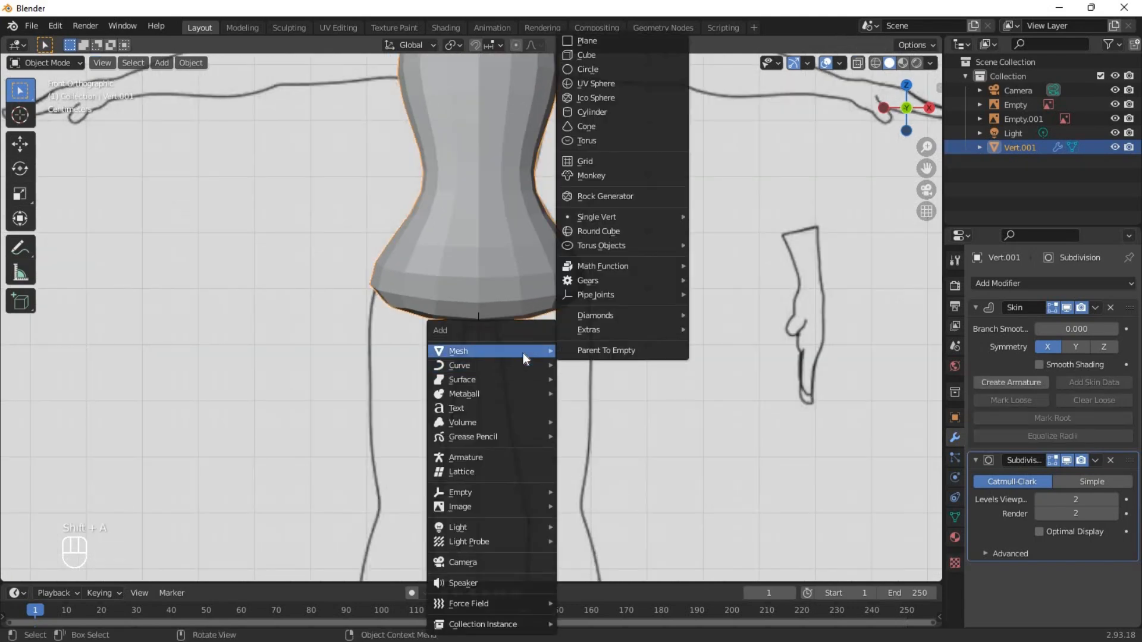
pyautogui.moveTo(613, 217)
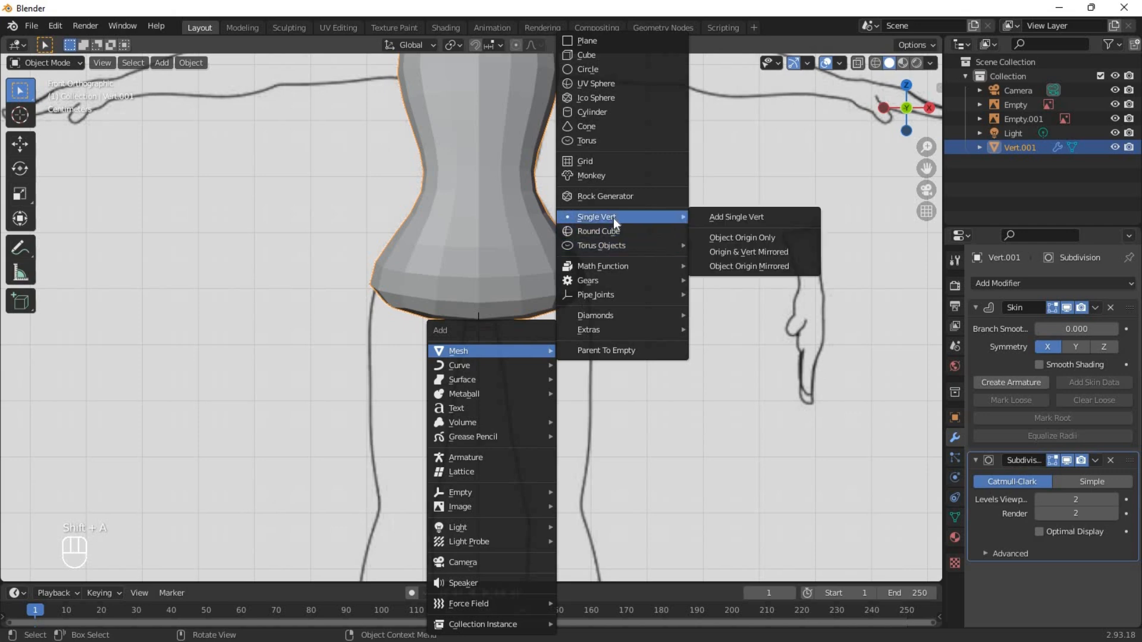
pyautogui.click(766, 218)
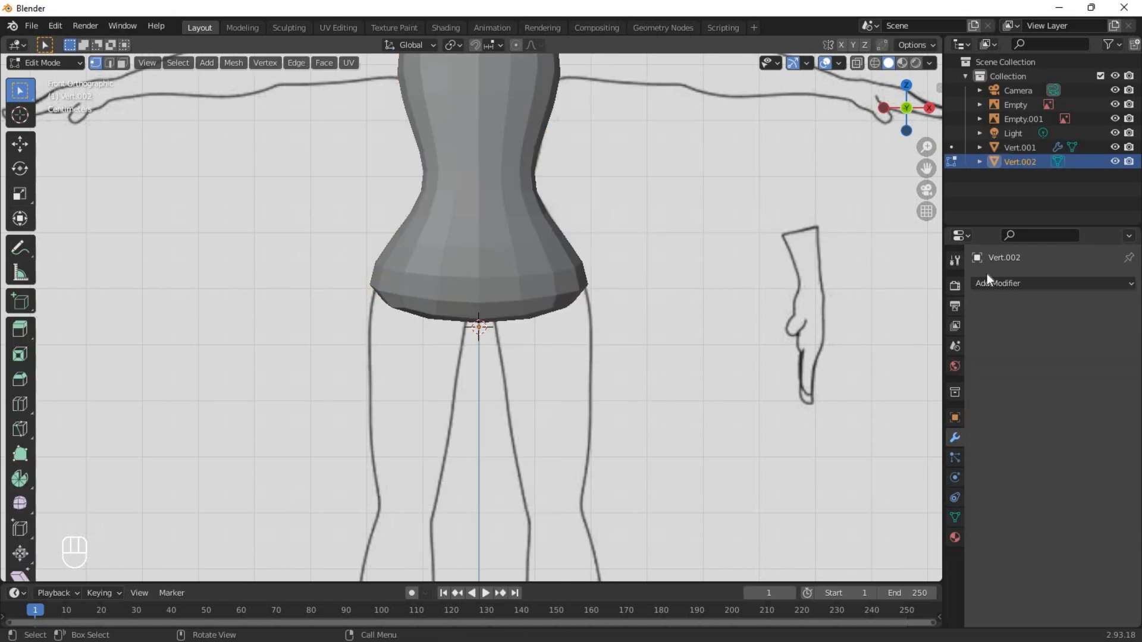
# Add Skin and Subdivision Surface modifiers to the new vertex, with 2 viewport levels and Optimal Display off.
pyautogui.click(990, 282)
pyautogui.click(881, 512)
pyautogui.click(1012, 284)
pyautogui.click(870, 543)
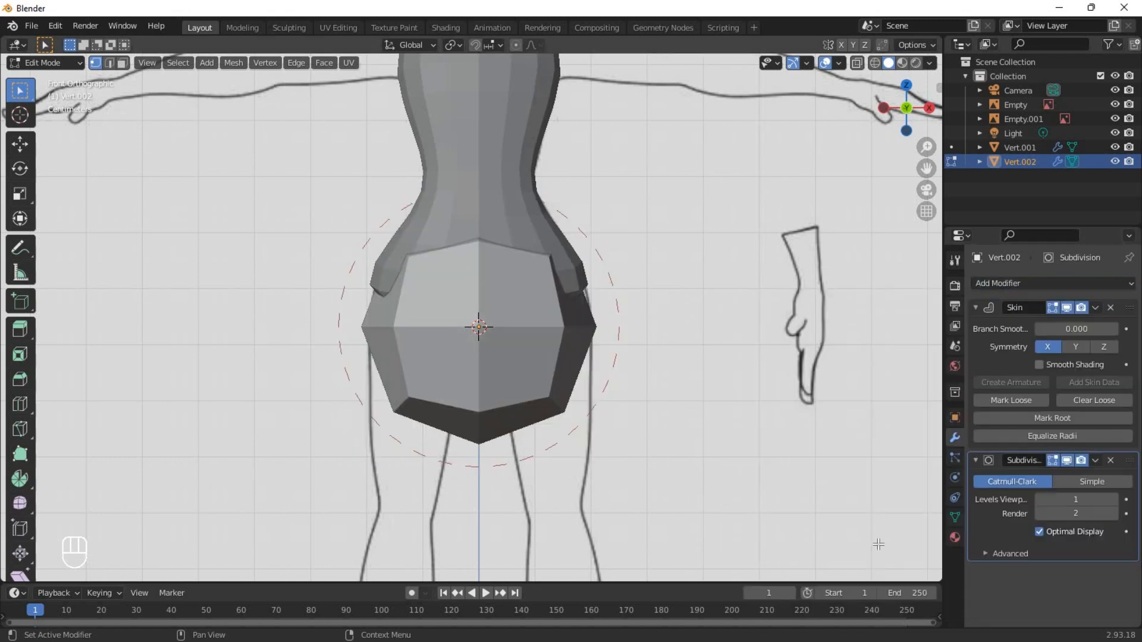
pyautogui.click(1115, 500)
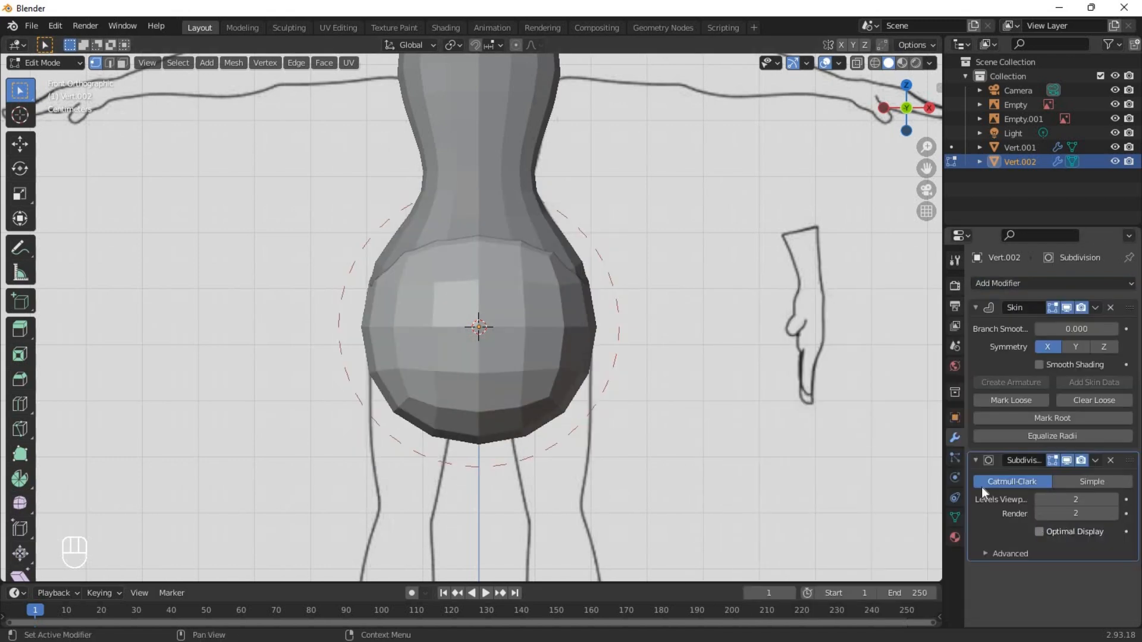
# Return to object mode, duplicate the leg's single-vertex object in place, rename the copy part, and hide it.
pyautogui.press('Tab')
pyautogui.press('g')
pyautogui.rightClick(561, 299)
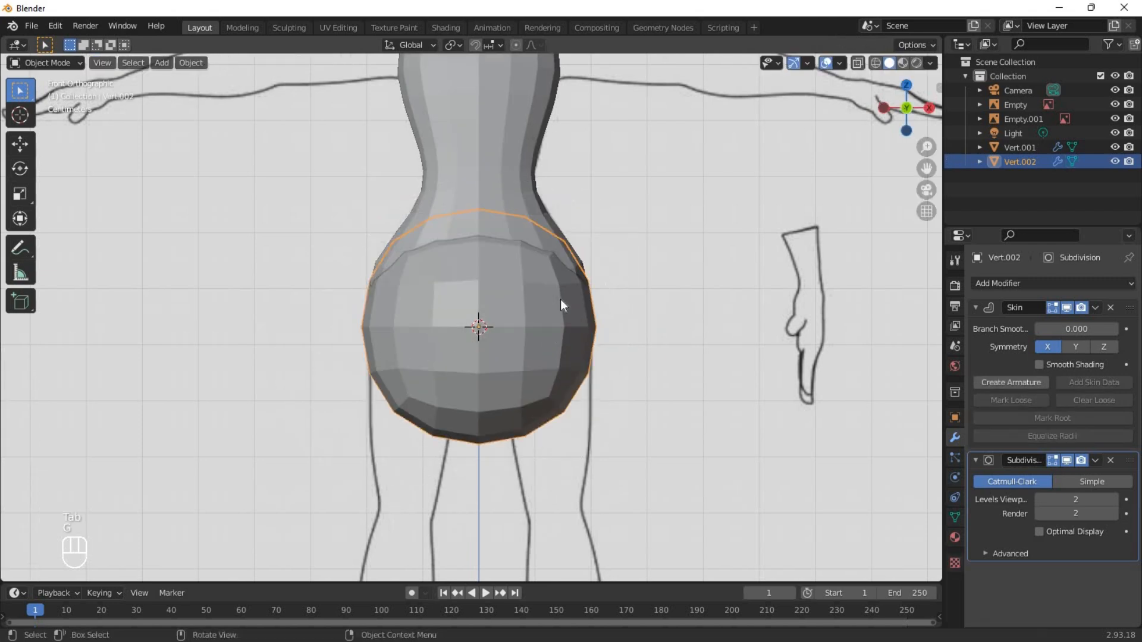
pyautogui.hotkey('shift', 'd')
pyautogui.rightClick(714, 305)
pyautogui.doubleClick(1020, 176)
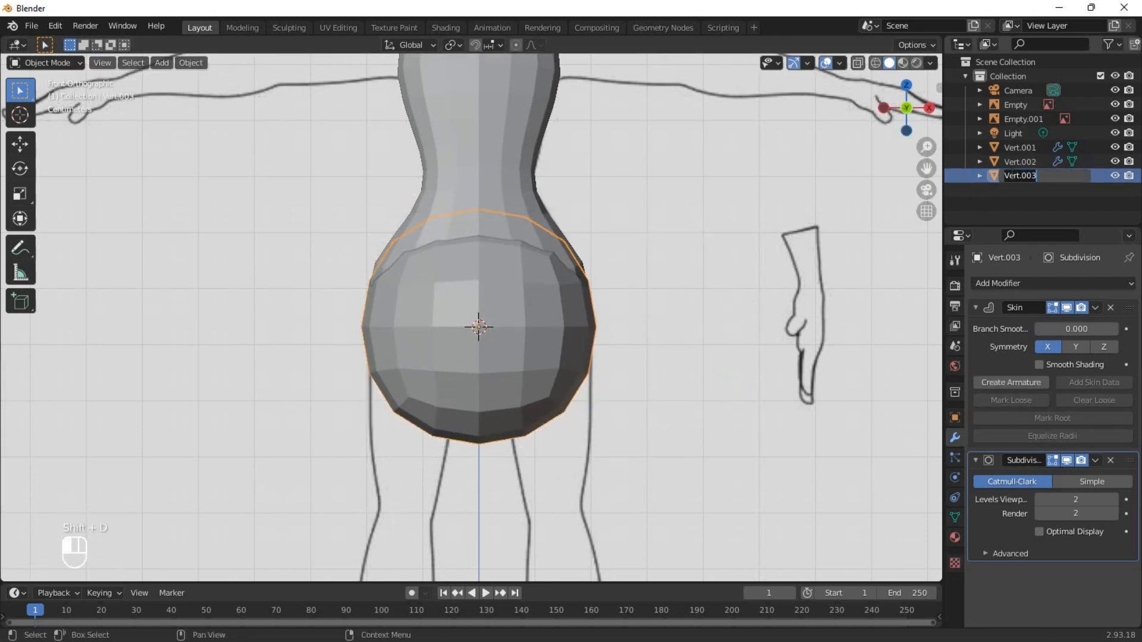
pyautogui.click(1011, 175)
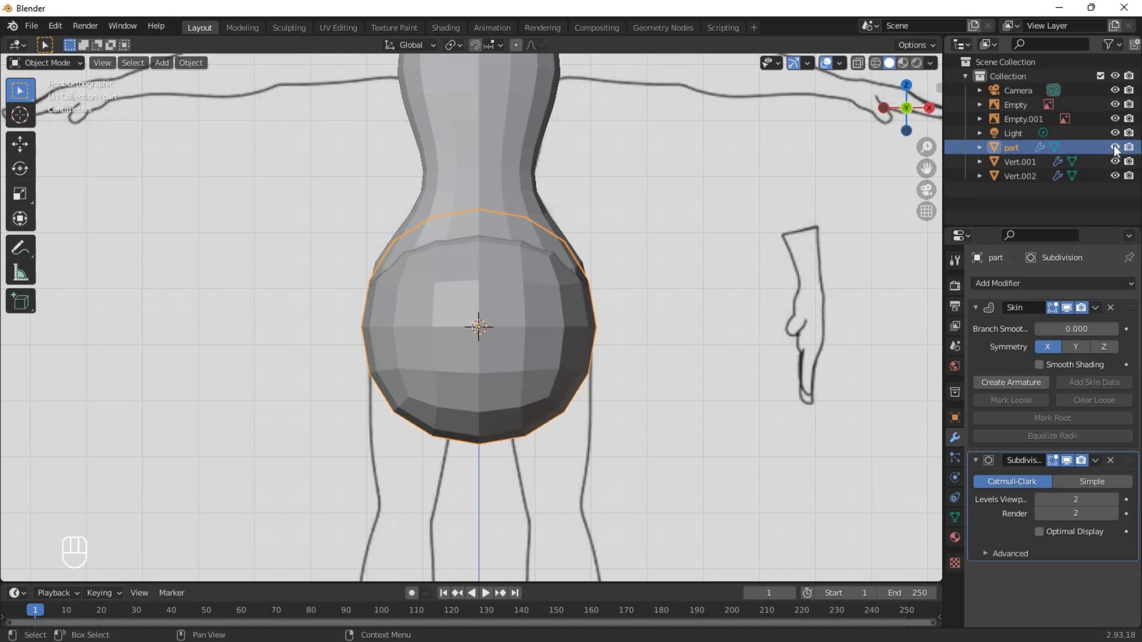
# Extrude the original leg vertex down toward the knee and shrink the skin radius of both vertices to thigh thickness.
pyautogui.press('Tab')
pyautogui.hotkey('shift', 'z')
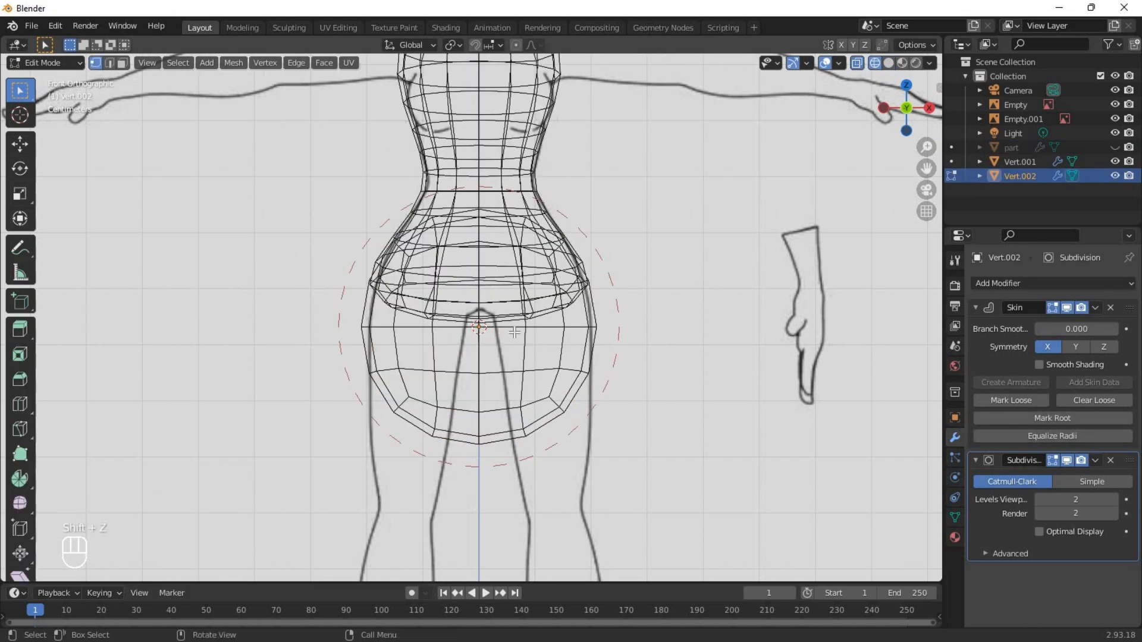
pyautogui.hotkey('shift', 'z')
pyautogui.press('e')
pyautogui.click(613, 424)
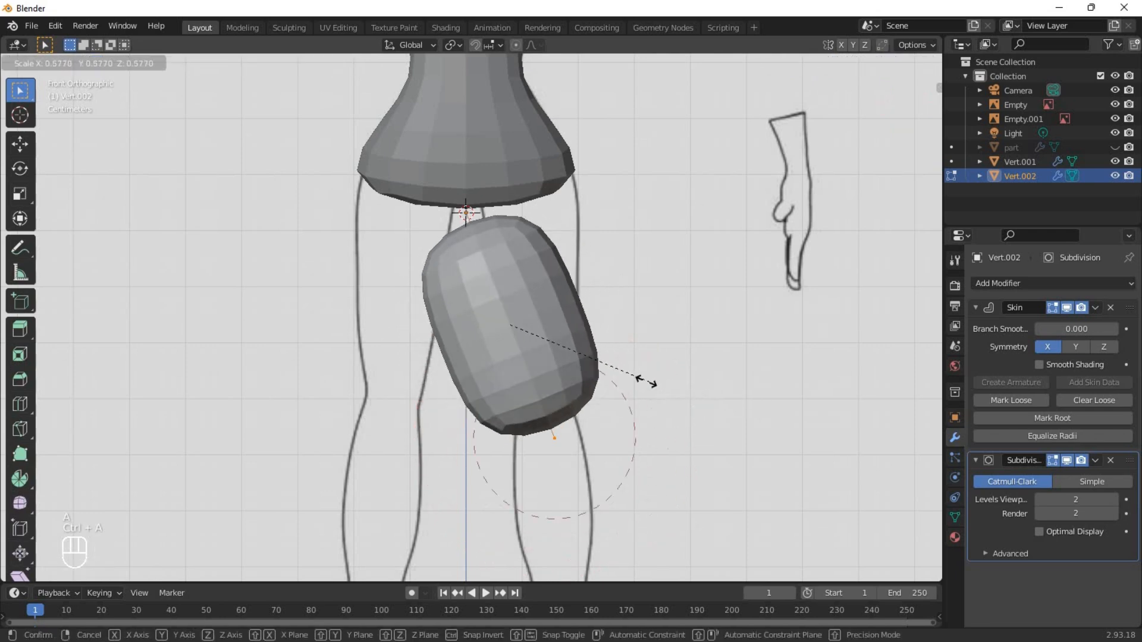
pyautogui.click(577, 363)
# Move the upper leg vertex up inside the hip and the lower one to the knee of the front reference.
pyautogui.hotkey('shift', 'z')
pyautogui.click(471, 218)
pyautogui.scroll(3, 475, 223)
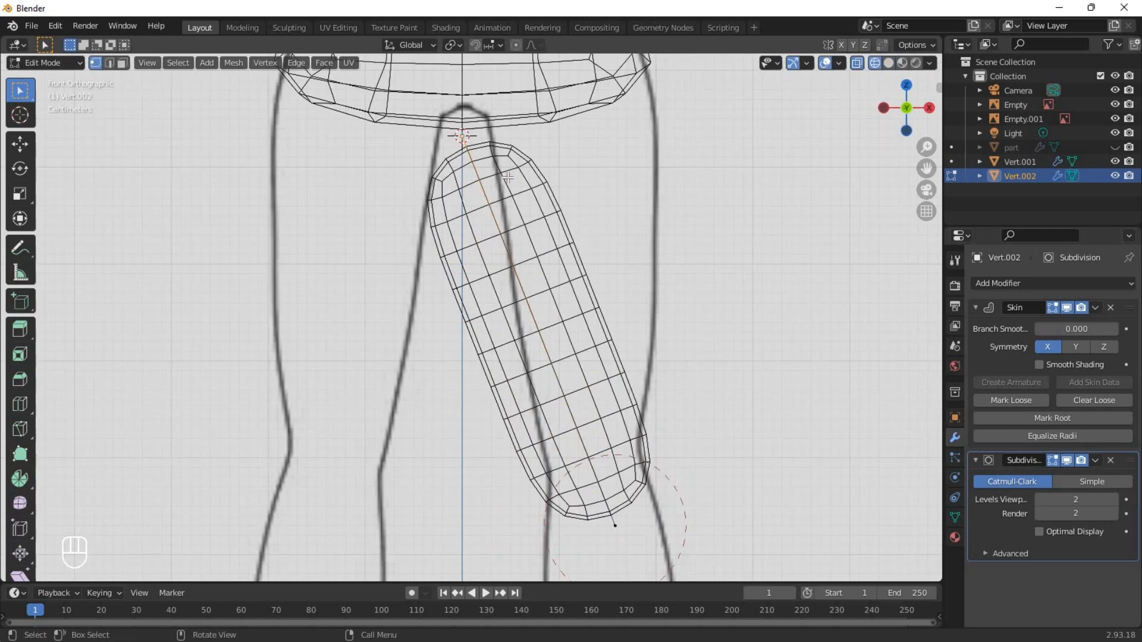
pyautogui.press('g')
pyautogui.click(552, 172)
pyautogui.scroll(-2, 553, 191)
pyautogui.click(597, 498)
pyautogui.press('g')
pyautogui.click(589, 456)
pyautogui.scroll(1, 589, 456)
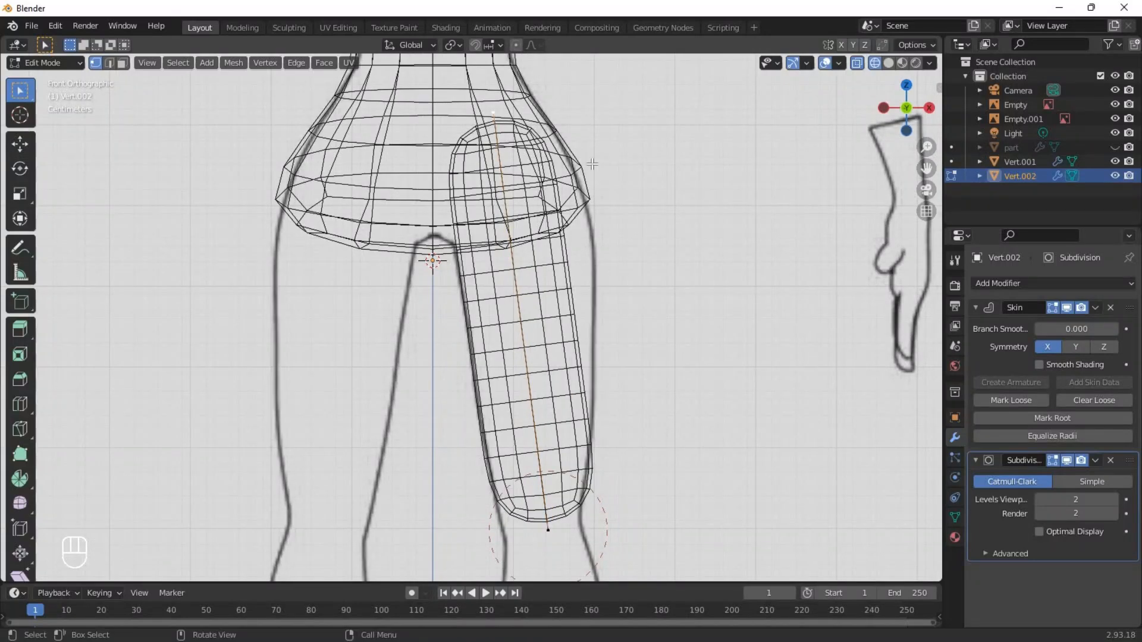
# Enlarge the skin radius at the hip vertex and reduce it at the knee vertex to match the thigh outline.
pyautogui.hotkey('ctrl', 'a')
pyautogui.click(698, 199)
pyautogui.click(549, 528)
pyautogui.hotkey('ctrl', 'a')
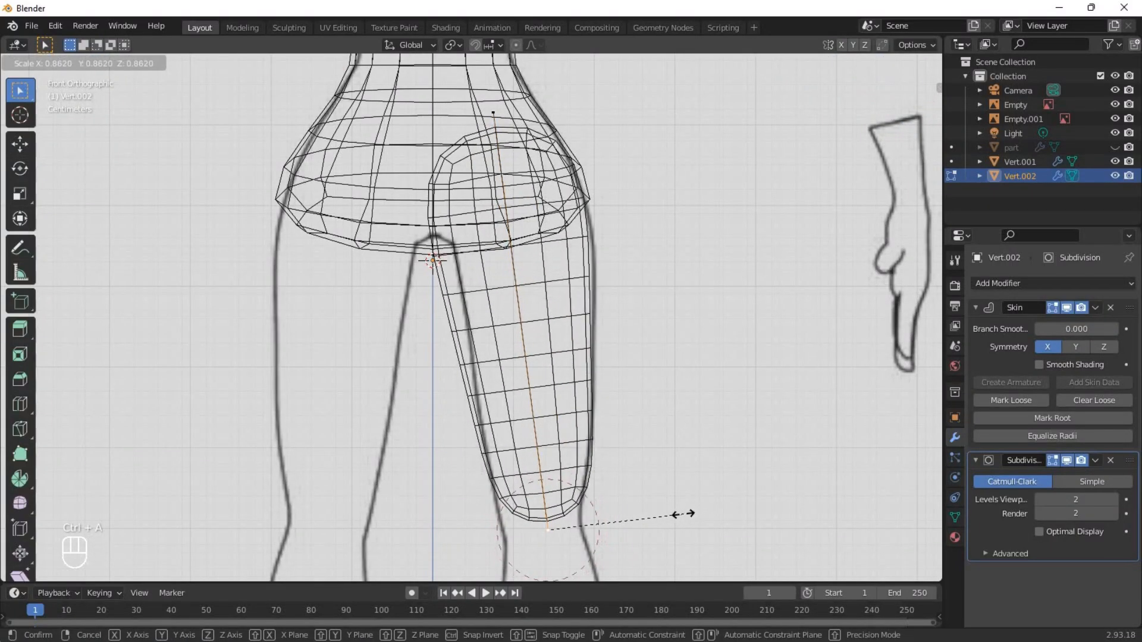
pyautogui.click(663, 500)
pyautogui.hotkey('shift', 'z')
# Add a loop cut in the middle of the thigh, then shift the new vertex outward and center the knee vertex.
pyautogui.hotkey('ctrl', 'r')
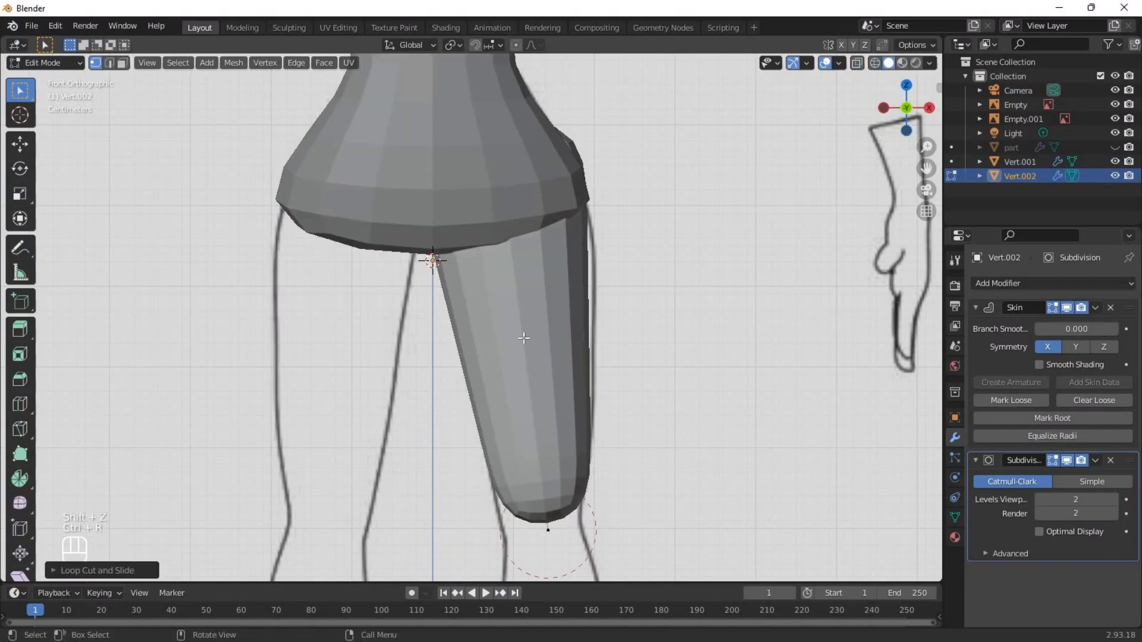
pyautogui.hotkey('shift', 'z')
pyautogui.press('g')
pyautogui.click(587, 318)
pyautogui.click(548, 530)
pyautogui.press('g')
pyautogui.click(538, 533)
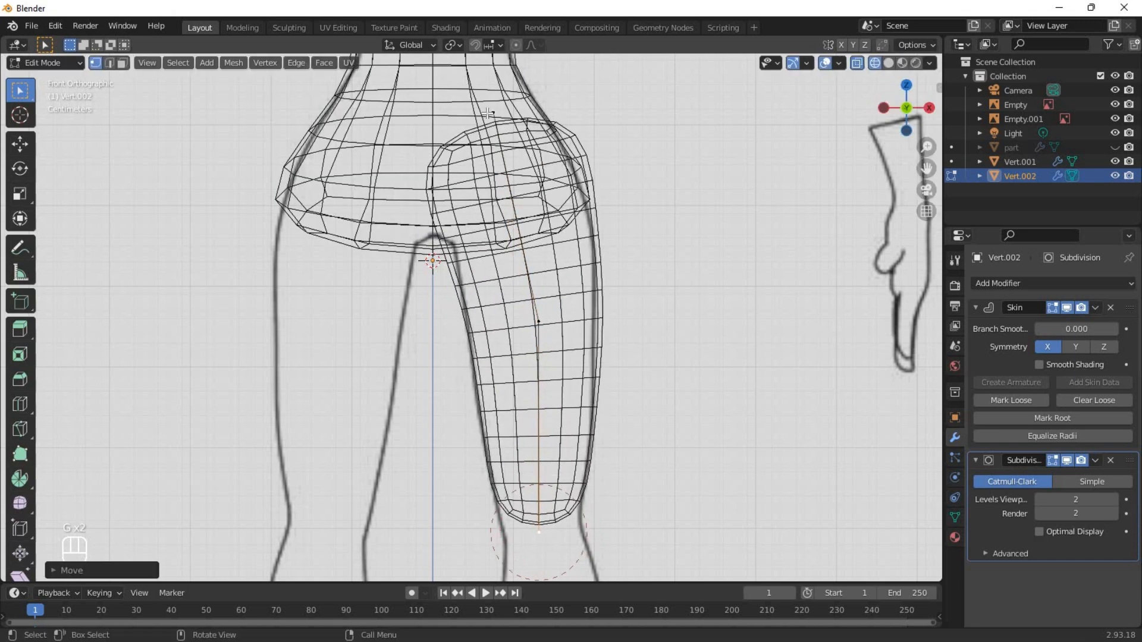
# Adjust the skin radius and position of the hip vertex to fit the upper thigh to the front outline.
pyautogui.click(479, 118)
pyautogui.hotkey('ctrl', 'a')
pyautogui.press('g')
pyautogui.hotkey('shift', 'z')
pyautogui.moveTo(565, 170)
pyautogui.mouseDown(button='middle')
pyautogui.moveTo(479, 273)
pyautogui.moveTo(494, 309)
pyautogui.mouseUp(button='middle')
# In the front view, extrude the knee vertex down along Z to the ankle and add a loop cut at mid-calf.
pyautogui.press('KP_1')
pyautogui.keyDown('shift'); pyautogui.moveTo(510, 443); pyautogui.dragTo(474, 219, button='middle'); pyautogui.keyUp('shift')
pyautogui.press('e')
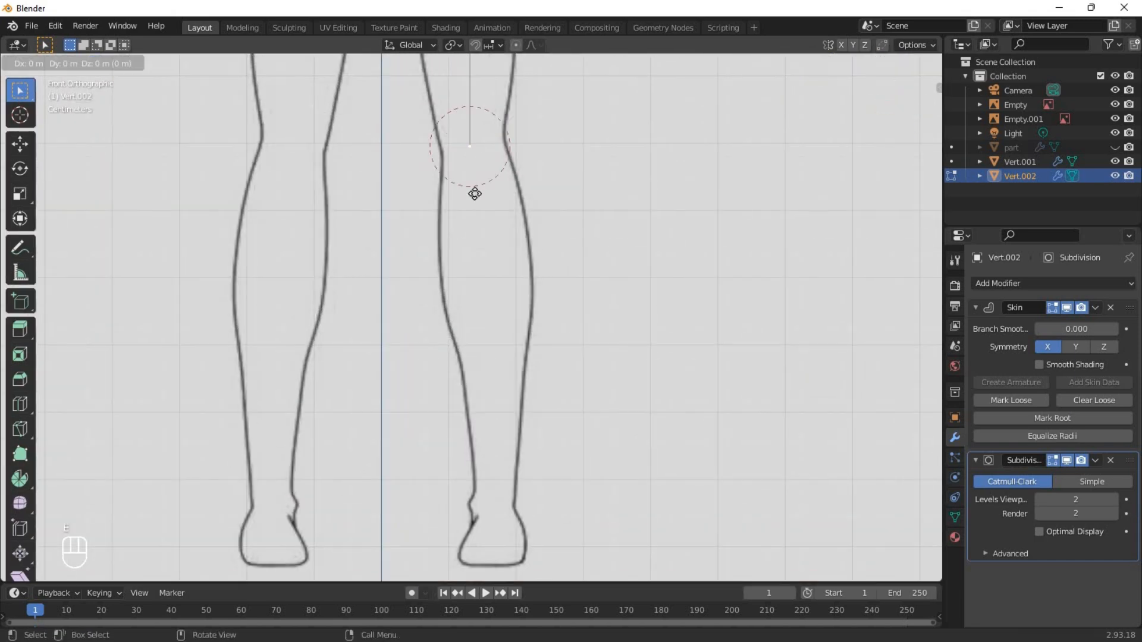
pyautogui.press('z')
pyautogui.click(503, 576)
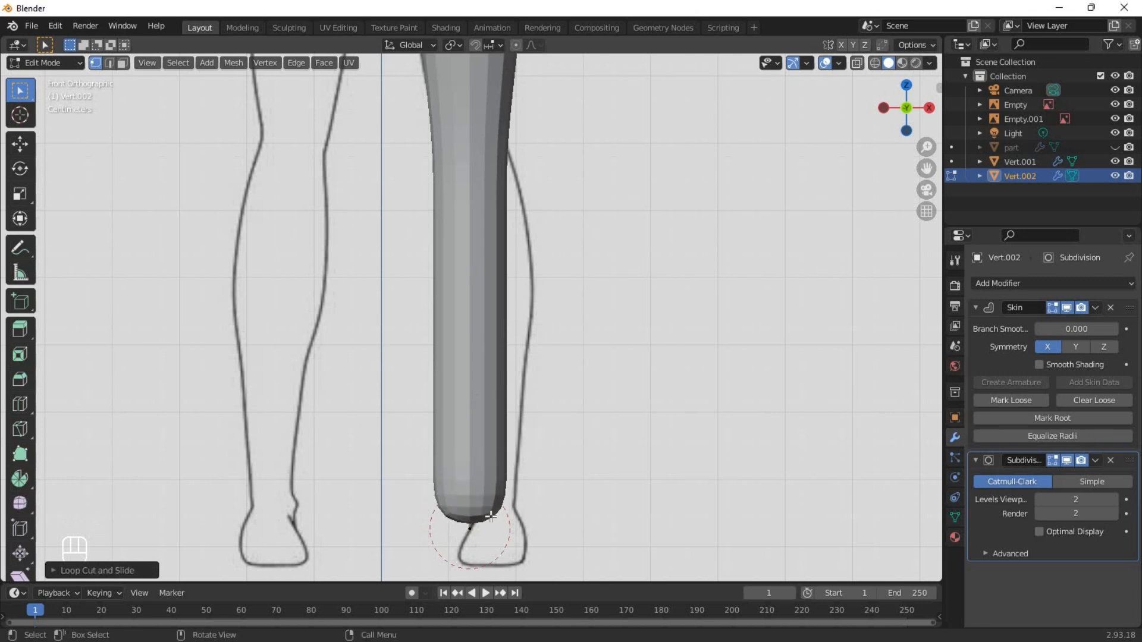
pyautogui.hotkey('shift', 'z')
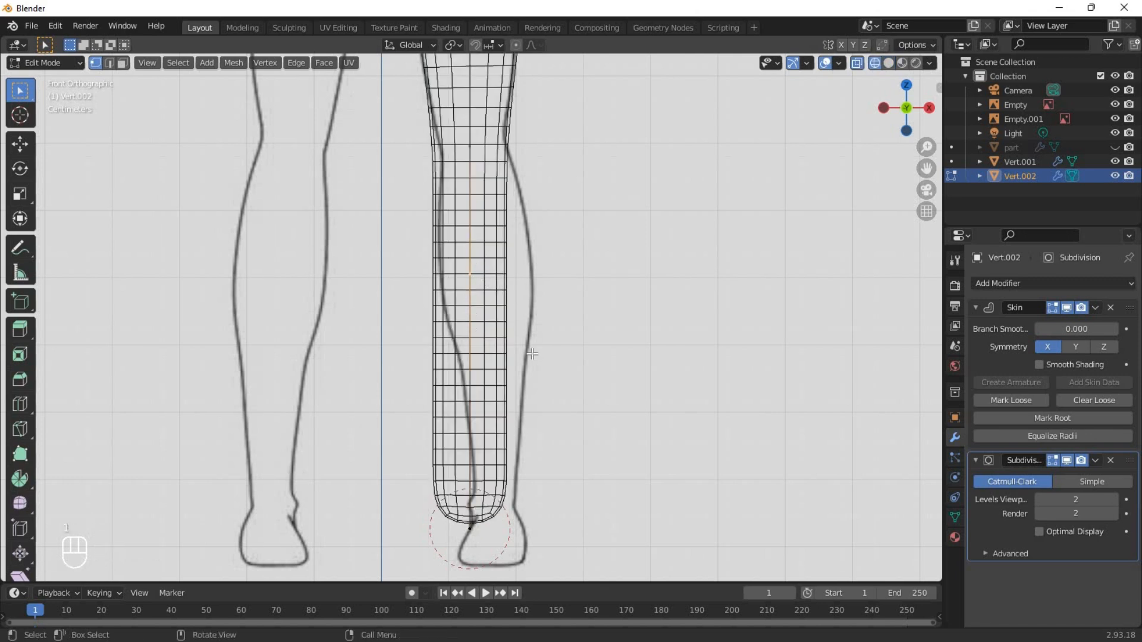
# Enlarge the skin radius of the mid-calf vertex and move it outward to the calf outline of the front reference.
pyautogui.hotkey('ctrl', 'a')
pyautogui.click(602, 363)
pyautogui.press('g')
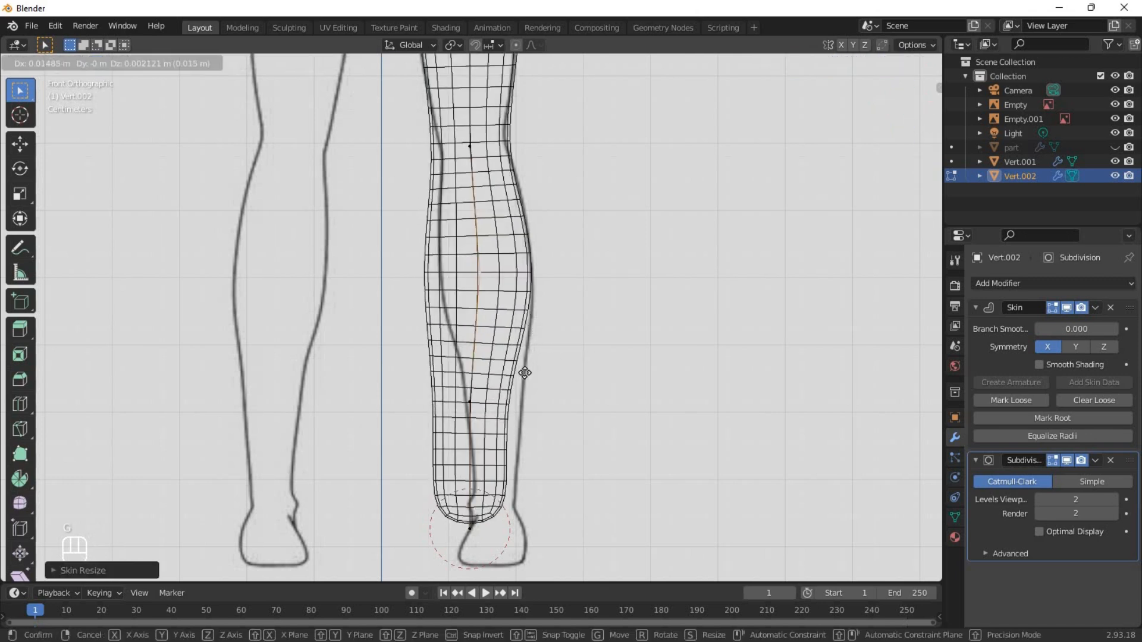
pyautogui.click(532, 372)
# Move the ankle vertex outward to the center of the reference ankle and shrink its skin radius.
pyautogui.moveTo(492, 537); pyautogui.dragTo(493, 538)
pyautogui.press('g')
pyautogui.click(525, 533)
pyautogui.hotkey('ctrl', 'a')
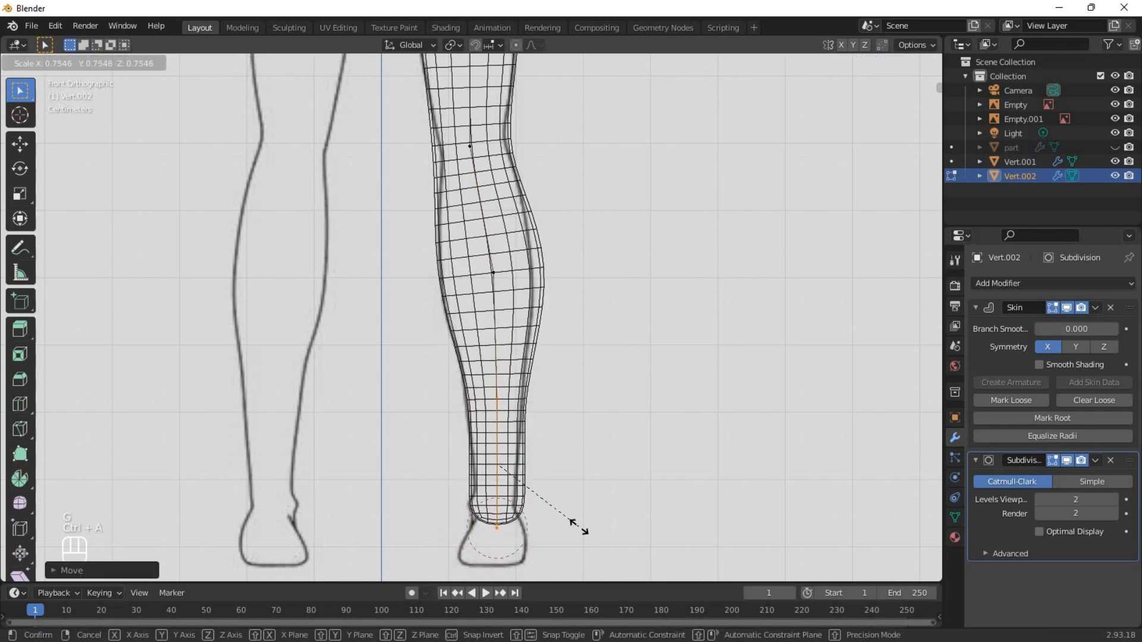
pyautogui.click(578, 526)
# Fine-tune the skin radius of the calf and ankle vertices to match the lower leg's front outline.
pyautogui.click(493, 273)
pyautogui.hotkey('ctrl', 'a')
pyautogui.scroll(2, 481, 476)
pyautogui.click(480, 477)
pyautogui.hotkey('ctrl', 'a')
pyautogui.click(500, 477)
# In the left side view, select the upper leg vertices and move them forward to match the thigh's side outline.
pyautogui.scroll(-4, 481, 476)
pyautogui.press('ctrl+KP_3')
pyautogui.press('g')
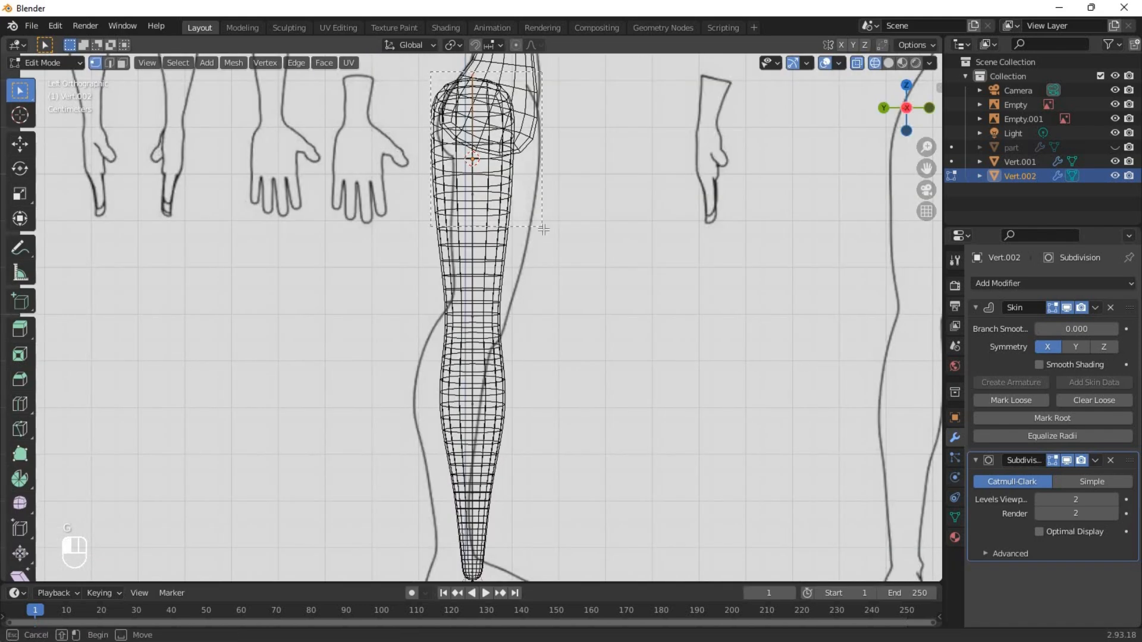
pyautogui.moveTo(544, 229); pyautogui.dragTo(544, 231)
pyautogui.keyDown('shift'); pyautogui.moveTo(536, 196); pyautogui.dragTo(559, 305, button='middle'); pyautogui.keyUp('shift')
pyautogui.scroll(1, 559, 306)
pyautogui.press('g')
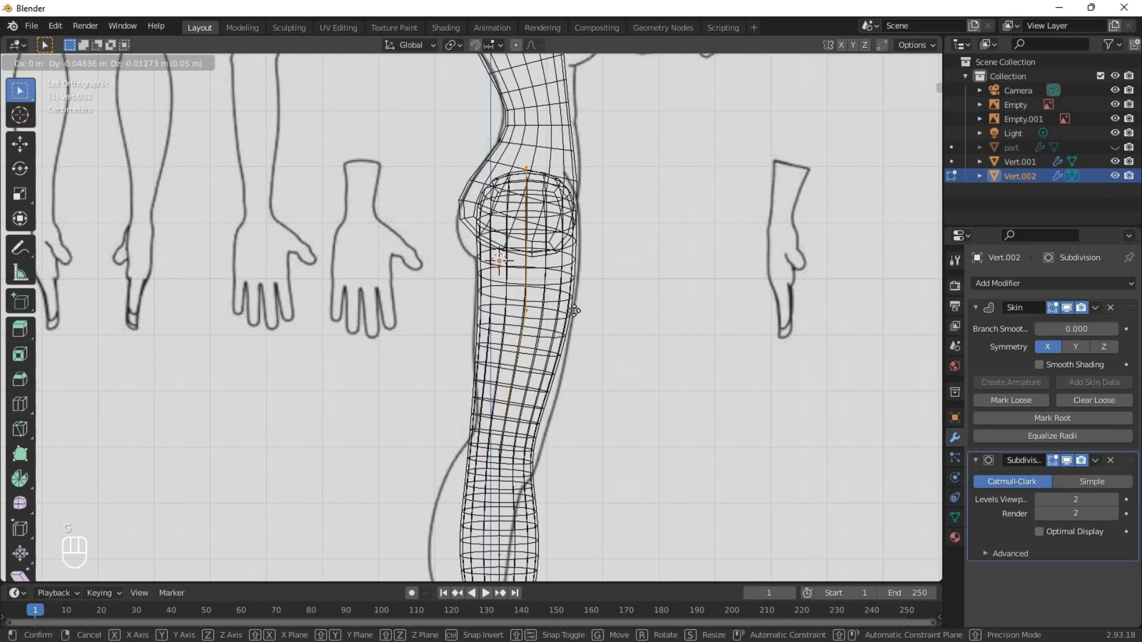
pyautogui.click(575, 312)
# Move the calf and ankle vertices backward so the lower leg follows the side reference, and return to solid shading.
pyautogui.keyDown('shift'); pyautogui.moveTo(556, 535); pyautogui.dragTo(544, 259, button='middle'); pyautogui.keyUp('shift')
pyautogui.click(542, 322)
pyautogui.scroll(2, 490, 465)
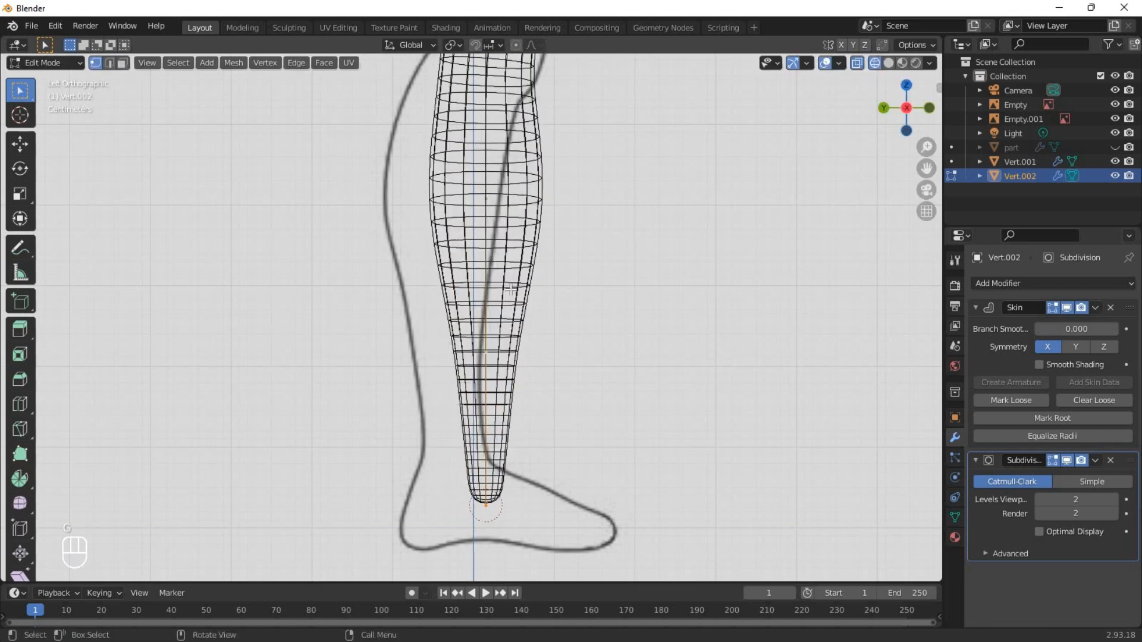
pyautogui.scroll(-1, 511, 290)
pyautogui.keyDown('shift'); pyautogui.click(487, 265); pyautogui.keyUp('shift')
pyautogui.press('g')
pyautogui.click(461, 253)
pyautogui.click(458, 253)
pyautogui.press('g')
pyautogui.click(467, 264)
pyautogui.hotkey('shift', 'z')
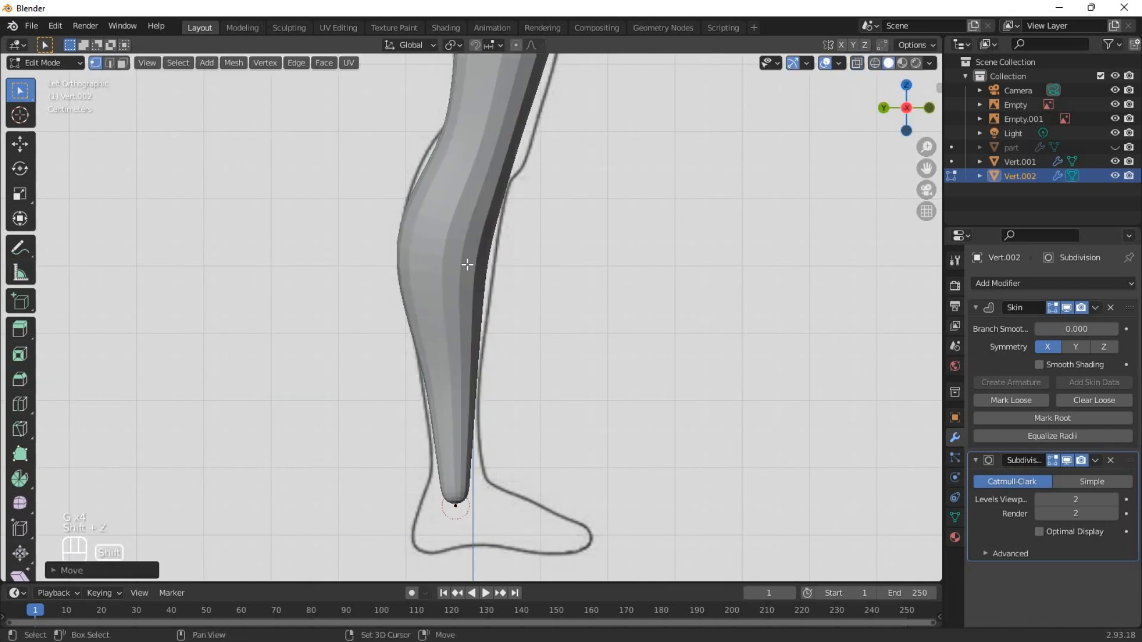
# Adjust the ankle vertex's height along Z and extrude it straight down to the sole of the foot.
pyautogui.keyDown('shift'); pyautogui.moveTo(462, 509); pyautogui.dragTo(480, 320, button='middle'); pyautogui.keyUp('shift')
pyautogui.scroll(5, 480, 321)
pyautogui.click(470, 316)
pyautogui.press('g')
pyautogui.press('z')
pyautogui.click(523, 283)
pyautogui.press('e')
pyautogui.press('z')
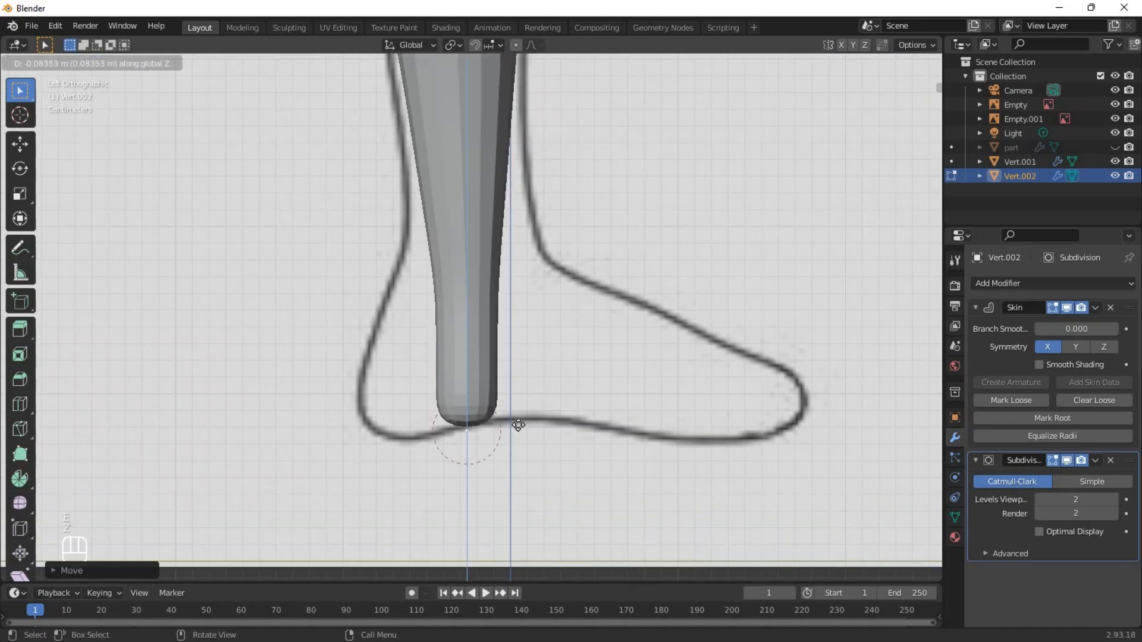
pyautogui.click(518, 425)
# Add a loop cut between the ankle and sole, and extrude the new vertex forward to the toes.
pyautogui.scroll(1, 474, 369)
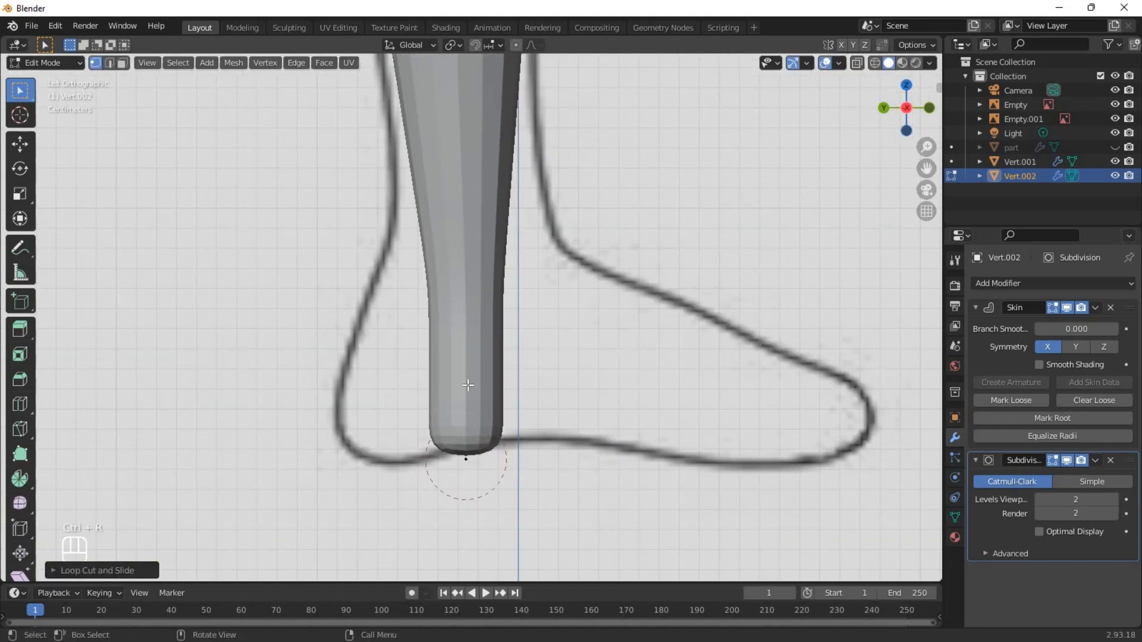
pyautogui.press('e')
pyautogui.click(844, 367)
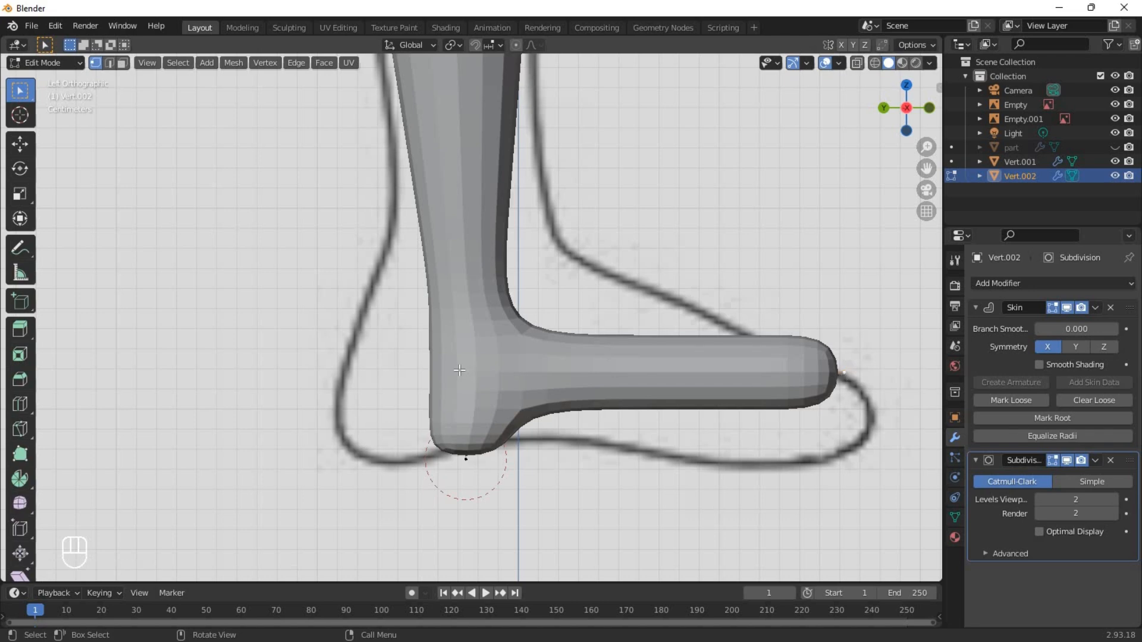
# Enlarge the skin radius of the foot vertices to fill out the foot in the side reference.
pyautogui.hotkey('shift', 'z')
pyautogui.moveTo(459, 370); pyautogui.dragTo(484, 368, button='middle')
pyautogui.press('ctrl+KP_3')
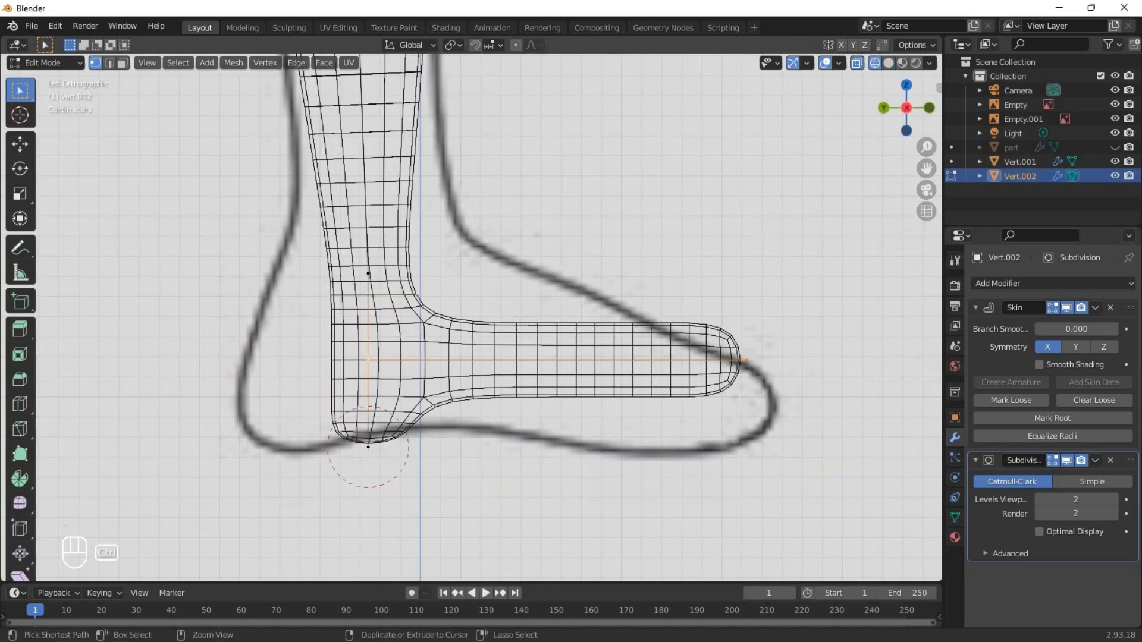
pyautogui.hotkey('ctrl', 'a')
pyautogui.click(612, 423)
pyautogui.scroll(-3, 610, 424)
pyautogui.moveTo(606, 425); pyautogui.dragTo(533, 450, button='middle')
pyautogui.hotkey('ctrl', 'z')
pyautogui.hotkey('ctrl', 'shift', 'z')
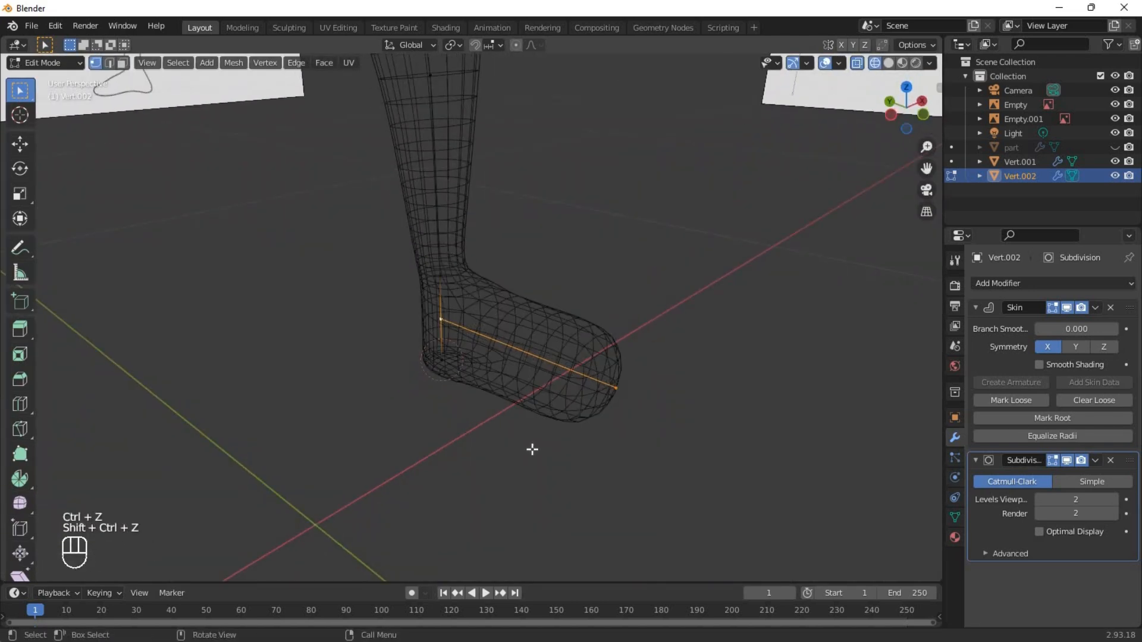
# Widen the foot's skin along X by about 1.31 and resize the skin radius at the toe vertex.
pyautogui.hotkey('shift', 'z')
pyautogui.moveTo(640, 398); pyautogui.dragTo(648, 388, button='middle')
pyautogui.hotkey('ctrl', 'a')
pyautogui.press('x')
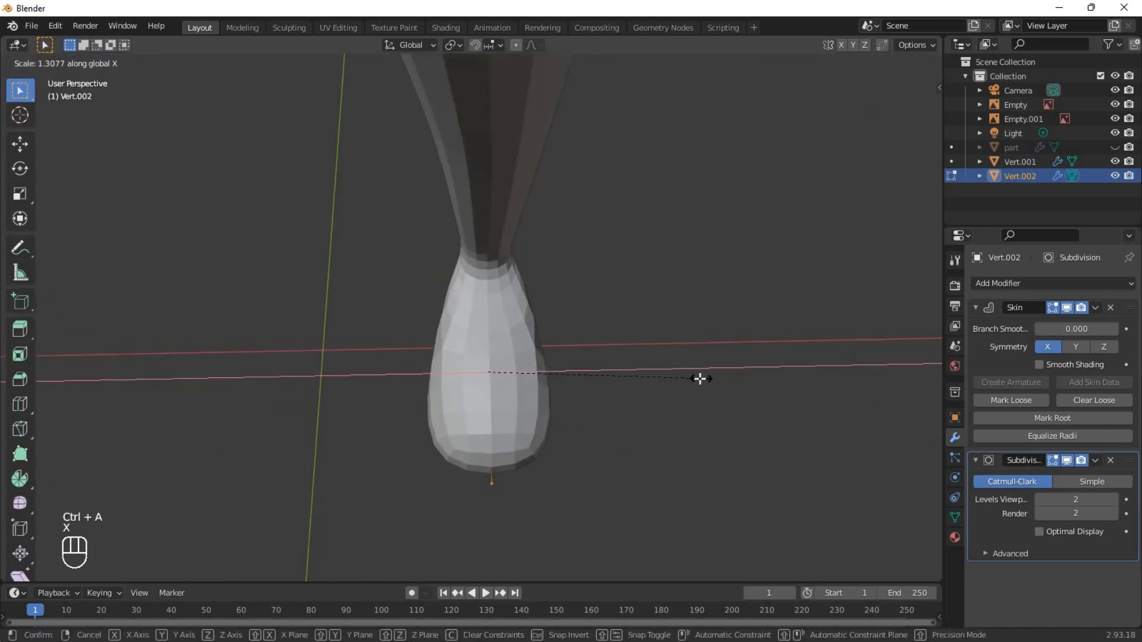
pyautogui.click(701, 379)
pyautogui.click(496, 481)
pyautogui.hotkey('ctrl', 'a')
pyautogui.click(613, 457)
# Add a Mirror modifier on the X axis to the leg to create the opposite leg.
pyautogui.moveTo(613, 457); pyautogui.dragTo(713, 348, button='middle')
pyautogui.press('ctrl+KP_3')
pyautogui.scroll(3, 713, 348)
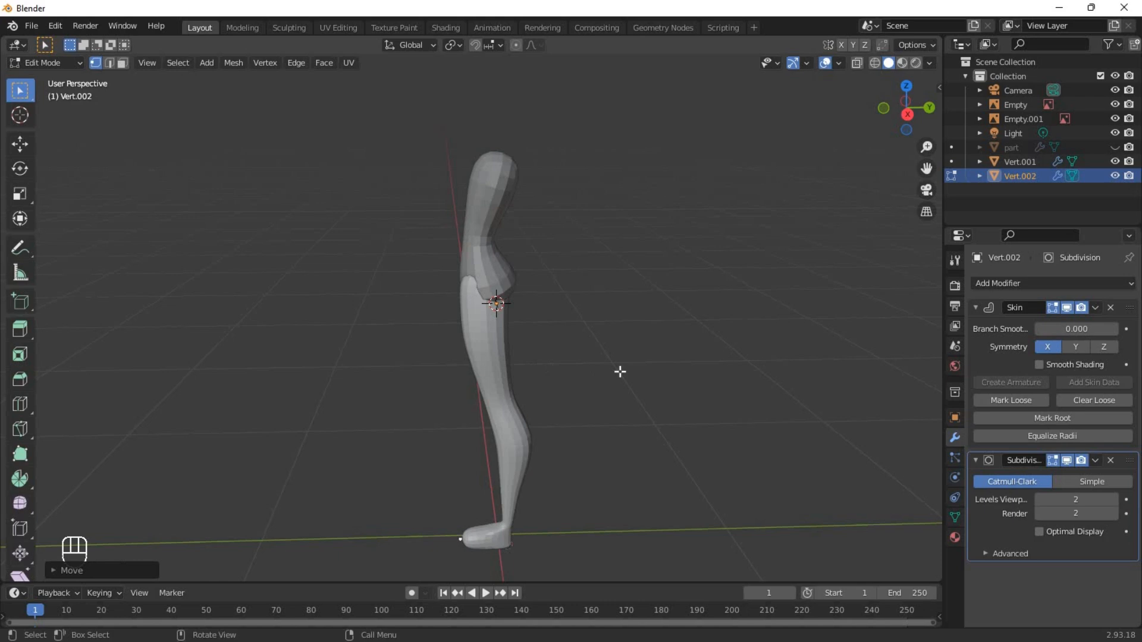
pyautogui.moveTo(620, 372); pyautogui.dragTo(726, 380, button='middle')
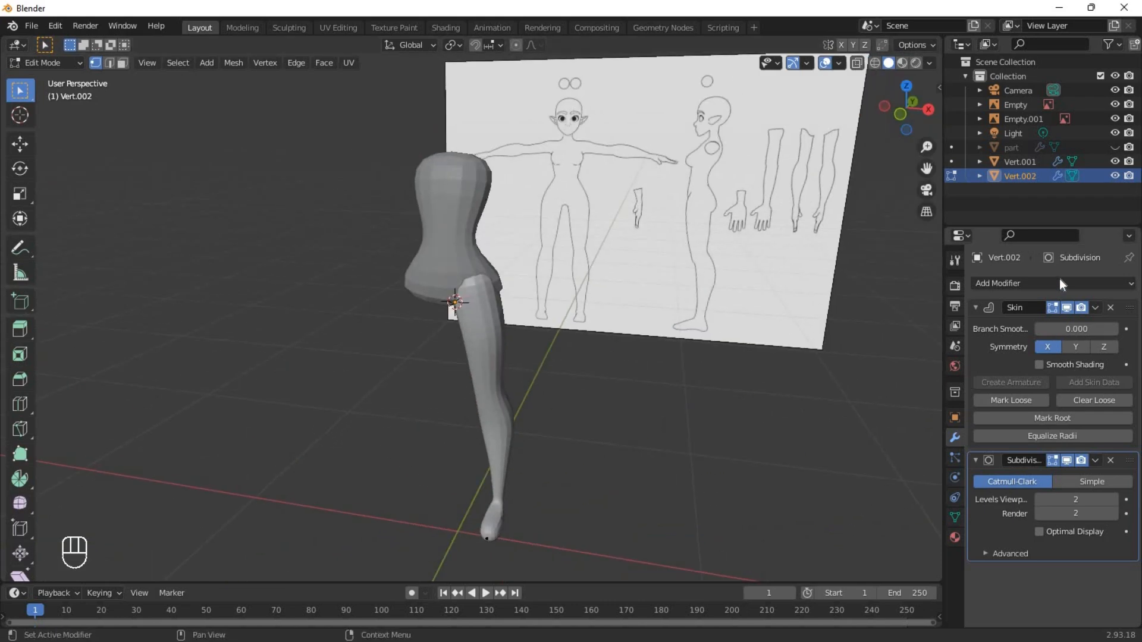
pyautogui.click(1060, 282)
pyautogui.click(854, 447)
pyautogui.moveTo(537, 419); pyautogui.dragTo(706, 459, button='middle')
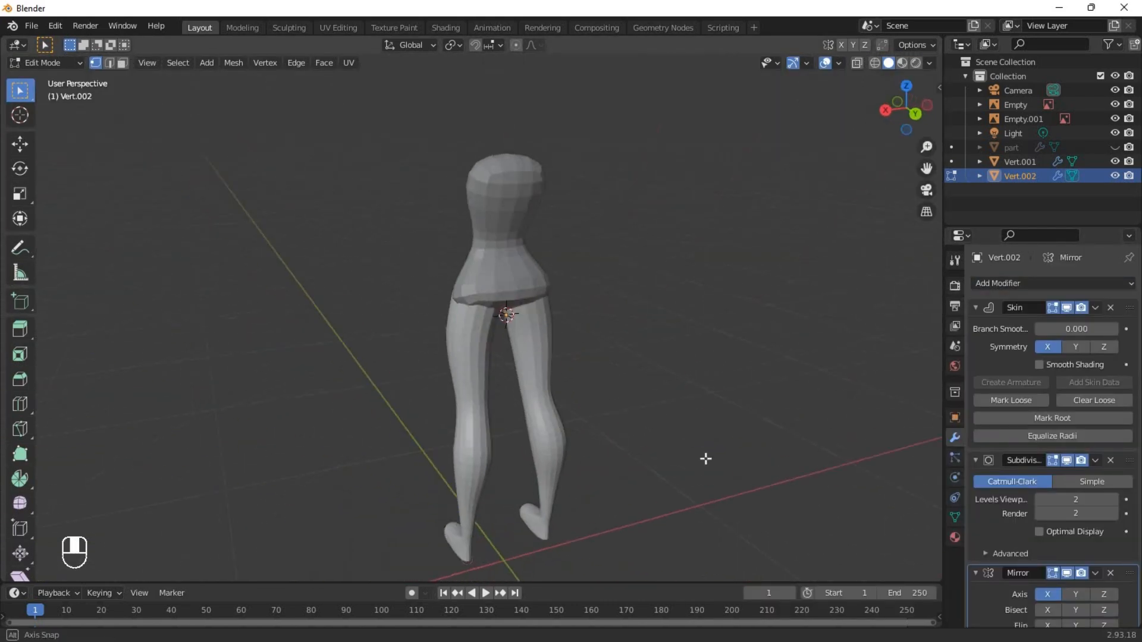
# Unhide the part object in the front view and leave mesh editing of the legs.
pyautogui.press('KP_1')
pyautogui.click(1116, 148)
pyautogui.scroll(-2, 507, 493)
pyautogui.keyDown('shift'); pyautogui.moveTo(507, 493); pyautogui.dragTo(526, 312, button='middle'); pyautogui.keyUp('shift')
pyautogui.press('Tab')
# Duplicate the part object up along Z to the upper chest and hide the original.
pyautogui.click(441, 454)
pyautogui.hotkey('shift', 'd')
pyautogui.press('z')
pyautogui.click(1069, 174)
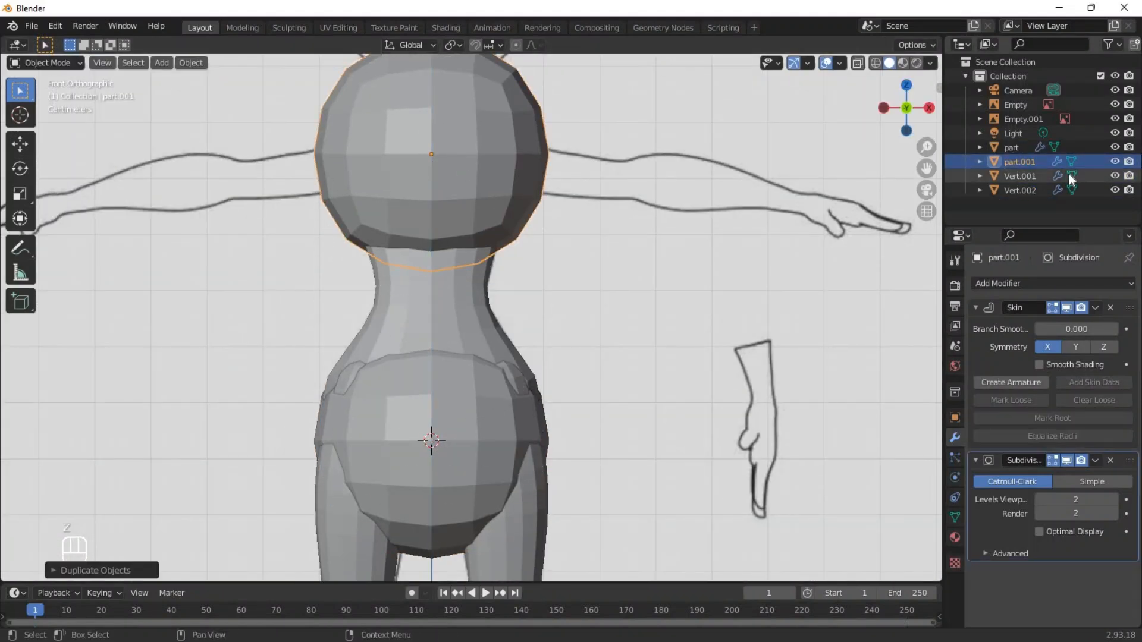
pyautogui.click(1116, 148)
# Extrude the duplicate's vertex sideways to the elbow and shrink the skin radius of both vertices to arm thickness.
pyautogui.scroll(4, 598, 184)
pyautogui.press('Tab')
pyautogui.press('e')
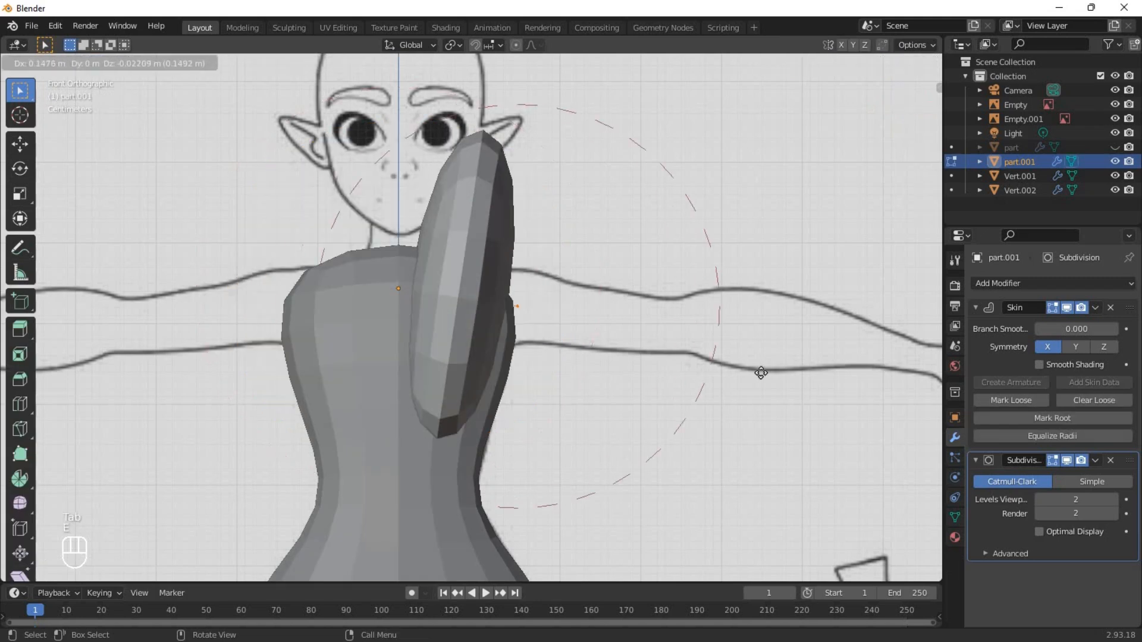
pyautogui.click(793, 392)
pyautogui.hotkey('ctrl', 'a')
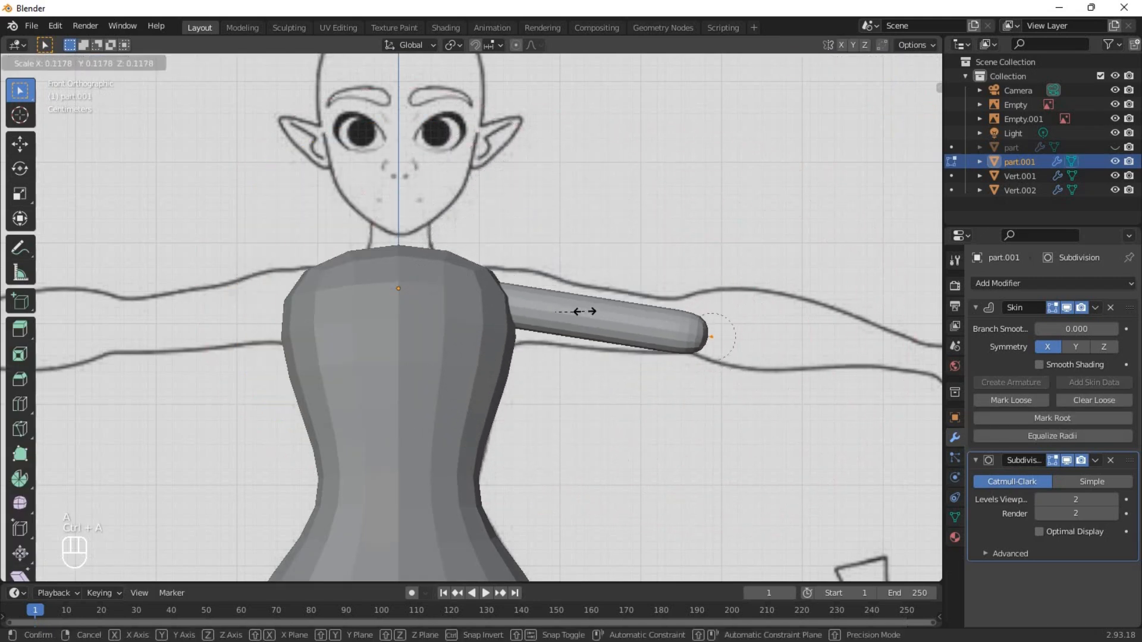
pyautogui.click(588, 313)
# Reposition the shoulder and elbow vertices over the front reference's upper arm and enlarge the skin at the shoulder.
pyautogui.keyDown('shift'); pyautogui.moveTo(588, 313); pyautogui.dragTo(579, 339, button='middle'); pyautogui.keyUp('shift')
pyautogui.scroll(2, 580, 338)
pyautogui.hotkey('shift', 'z')
pyautogui.scroll(1, 336, 332)
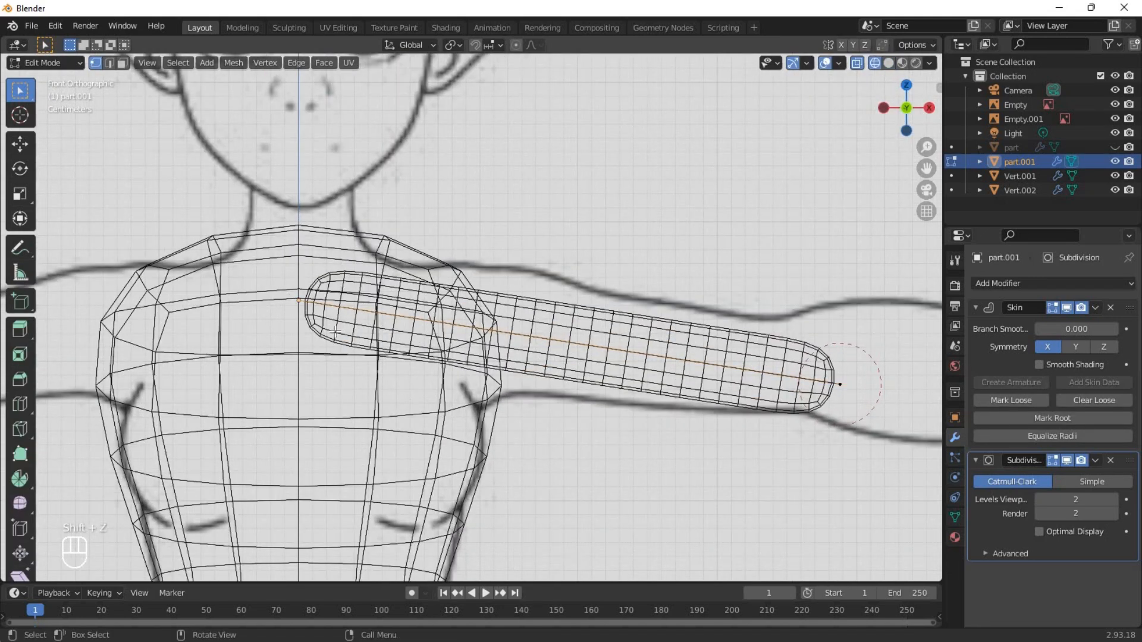
pyautogui.press('g')
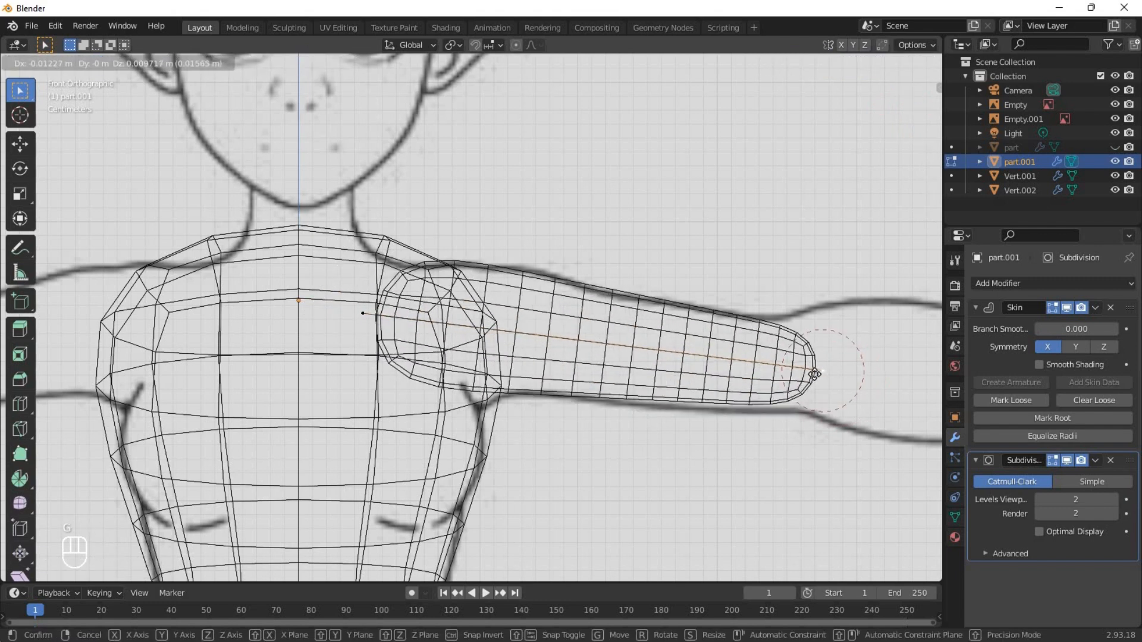
pyautogui.click(588, 345)
# Add a loop cut in the middle of the upper arm and adjust the skin radii of the arm vertices.
pyautogui.hotkey('shift', 'z')
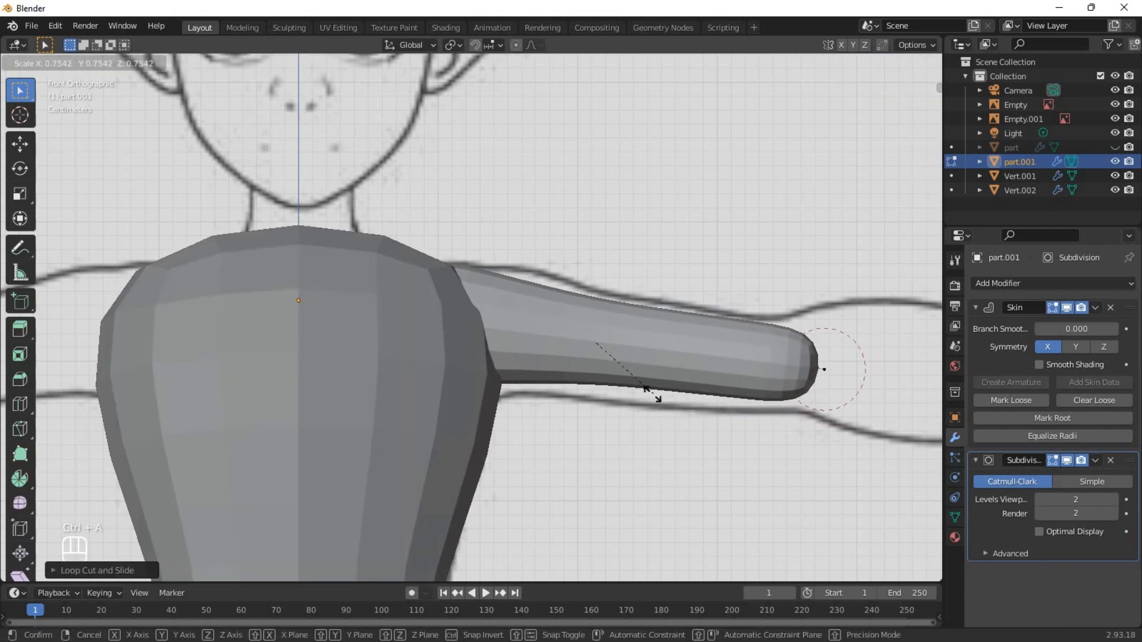
pyautogui.hotkey('shift', 'z')
pyautogui.hotkey('ctrl', 'a')
pyautogui.hotkey('ctrl', 'a')
pyautogui.click(698, 402)
pyautogui.click(826, 375)
pyautogui.hotkey('ctrl', 'a')
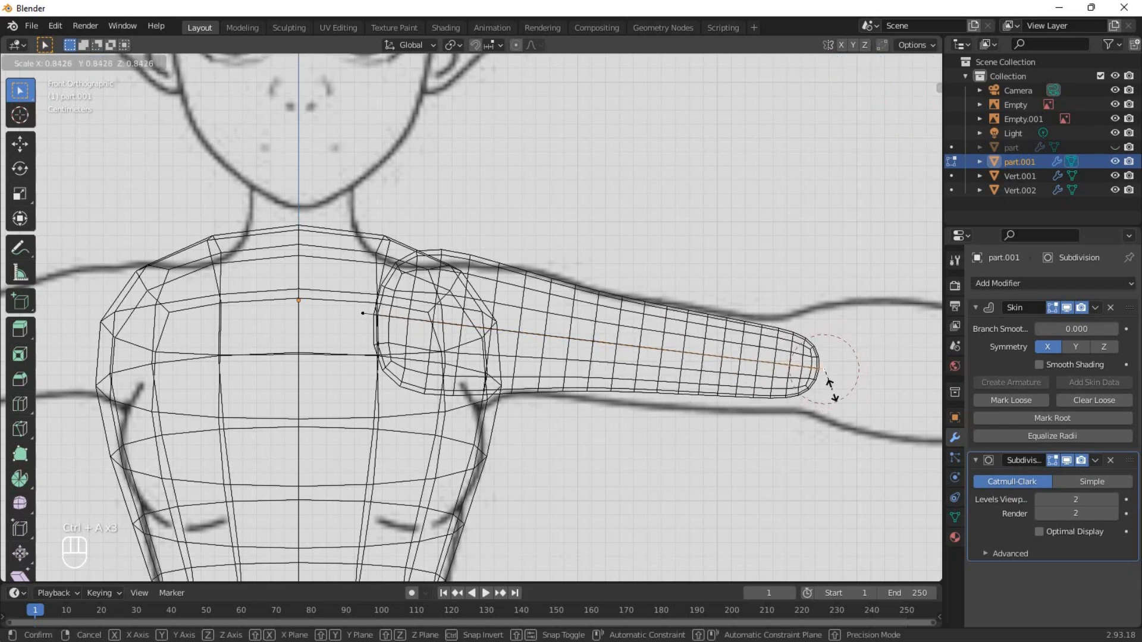
pyautogui.click(835, 395)
# Extrude the arm from the elbow to the front reference's wrist and shrink the skin radius at the wrist.
pyautogui.hotkey('shift', 'z')
pyautogui.scroll(-3, 714, 387)
pyautogui.keyDown('shift'); pyautogui.moveTo(518, 372); pyautogui.dragTo(202, 351, button='middle'); pyautogui.keyUp('shift')
pyautogui.scroll(2, 261, 323)
pyautogui.press('e')
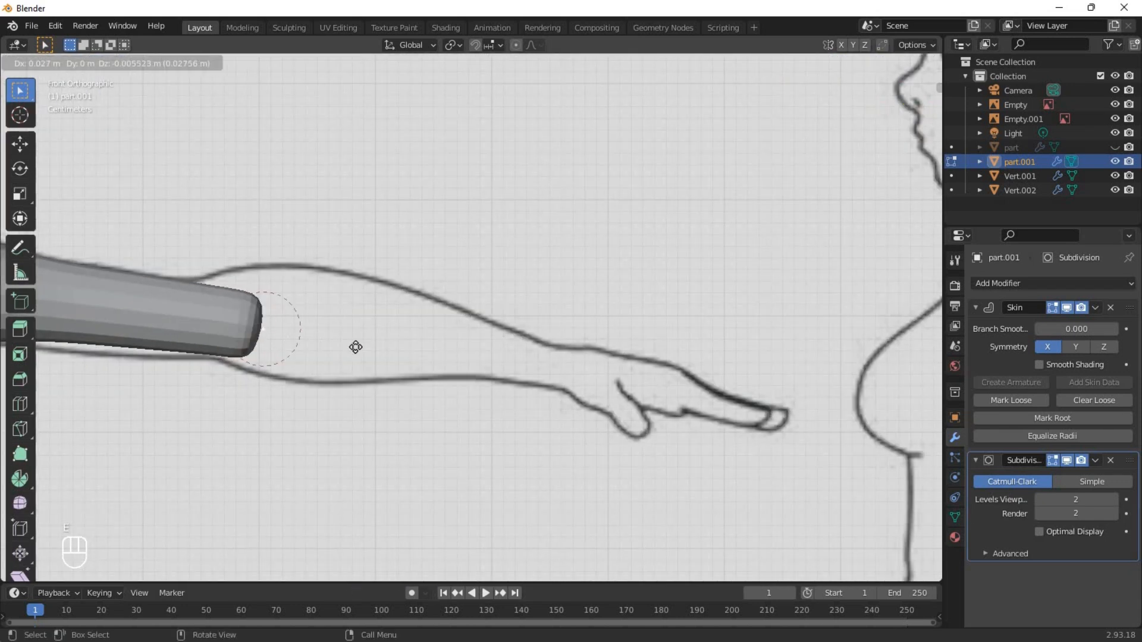
pyautogui.click(654, 380)
pyautogui.hotkey('ctrl', 'a')
pyautogui.click(617, 376)
# Add a loop cut in the forearm, enlarge its skin radius and slide the vertex toward the elbow to match the forearm's bulge.
pyautogui.keyDown('shift'); pyautogui.moveTo(393, 358); pyautogui.dragTo(472, 364, button='middle'); pyautogui.keyUp('shift')
pyautogui.scroll(1, 483, 363)
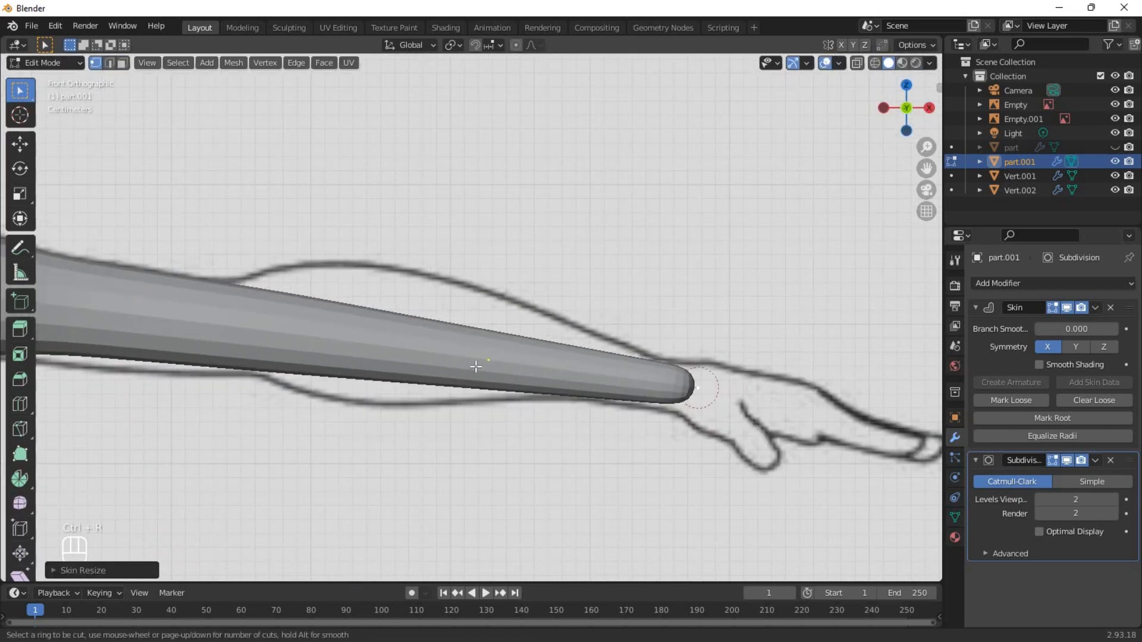
pyautogui.hotkey('shift', 'z')
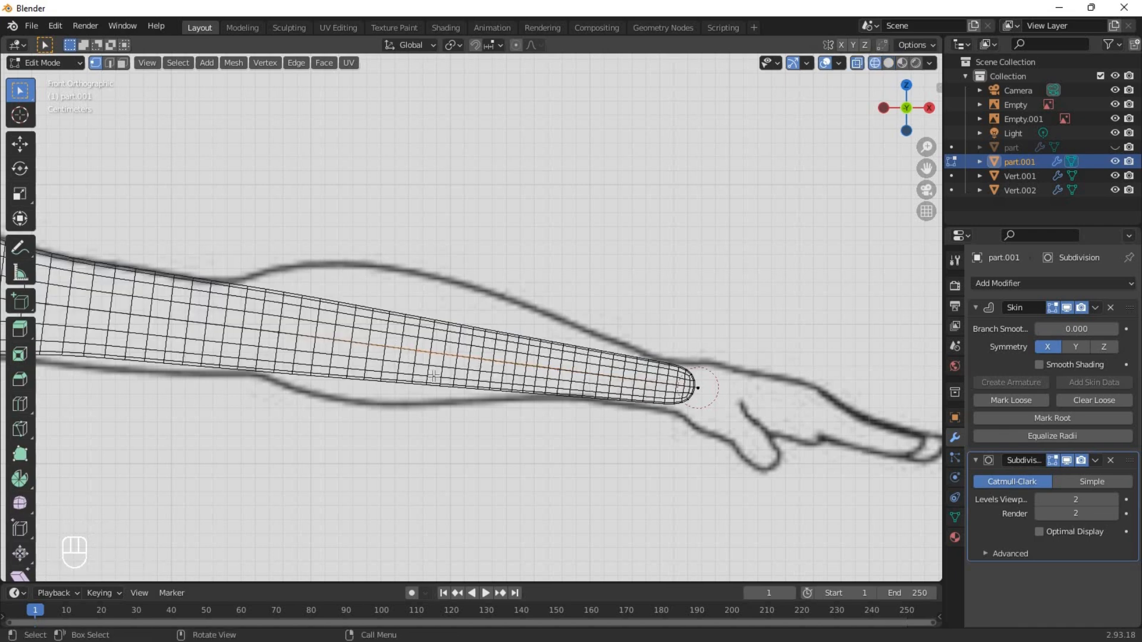
pyautogui.click(433, 376)
pyautogui.hotkey('ctrl', 'a')
pyautogui.click(315, 325)
pyautogui.press('g')
pyautogui.press('g')
pyautogui.press('g')
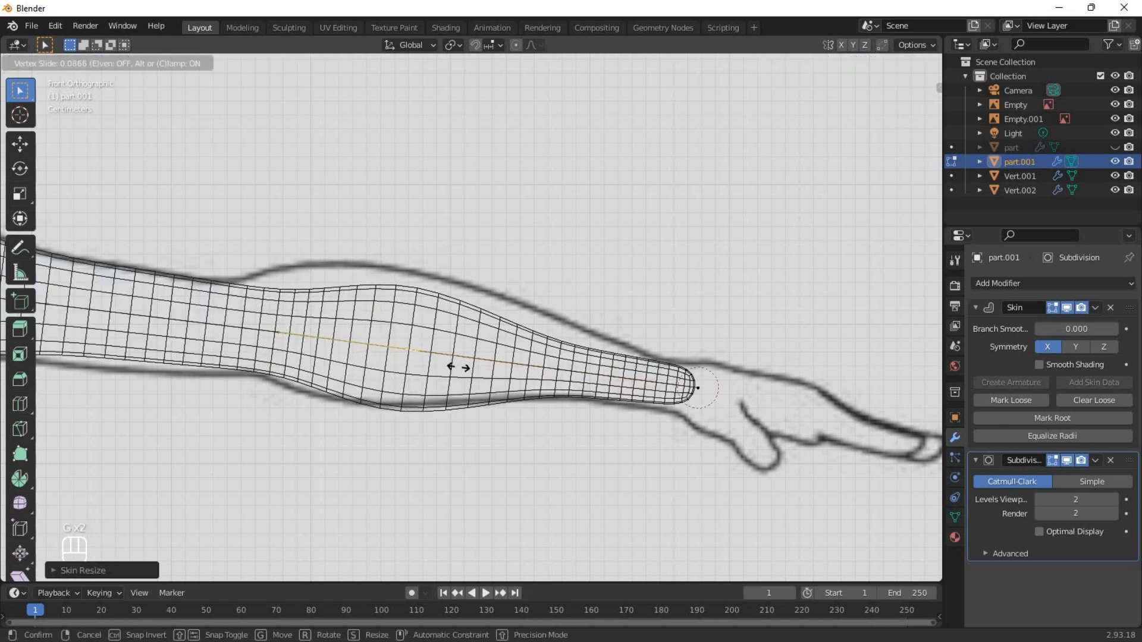
pyautogui.click(254, 357)
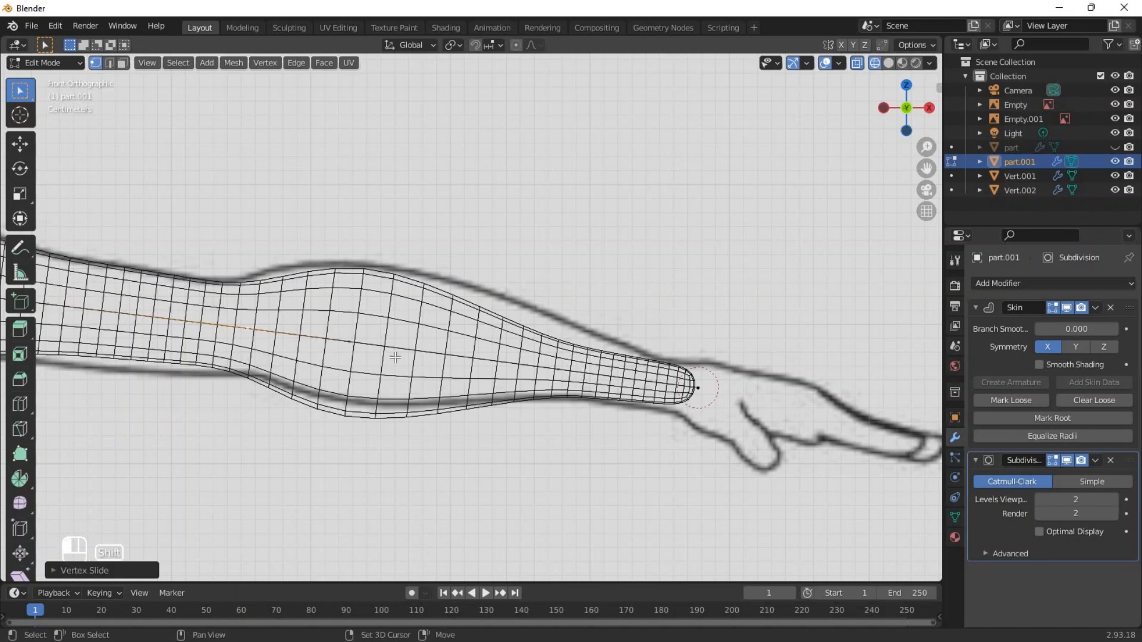
# Reposition the forearm vertices to fit the arm outline of the front reference.
pyautogui.keyDown('shift'); pyautogui.click(351, 348); pyautogui.keyUp('shift')
pyautogui.press('g')
pyautogui.click(357, 343)
pyautogui.click(550, 366)
pyautogui.press('g')
pyautogui.click(553, 361)
# Add a Mirror modifier to the arm object and save the file as base mesh.blend.
pyautogui.scroll(-4, 467, 359)
pyautogui.hotkey('shift', 'z')
pyautogui.moveTo(467, 359); pyautogui.dragTo(546, 367, button='middle')
pyautogui.click(1098, 283)
pyautogui.click(872, 449)
pyautogui.hotkey('ctrl', 's')
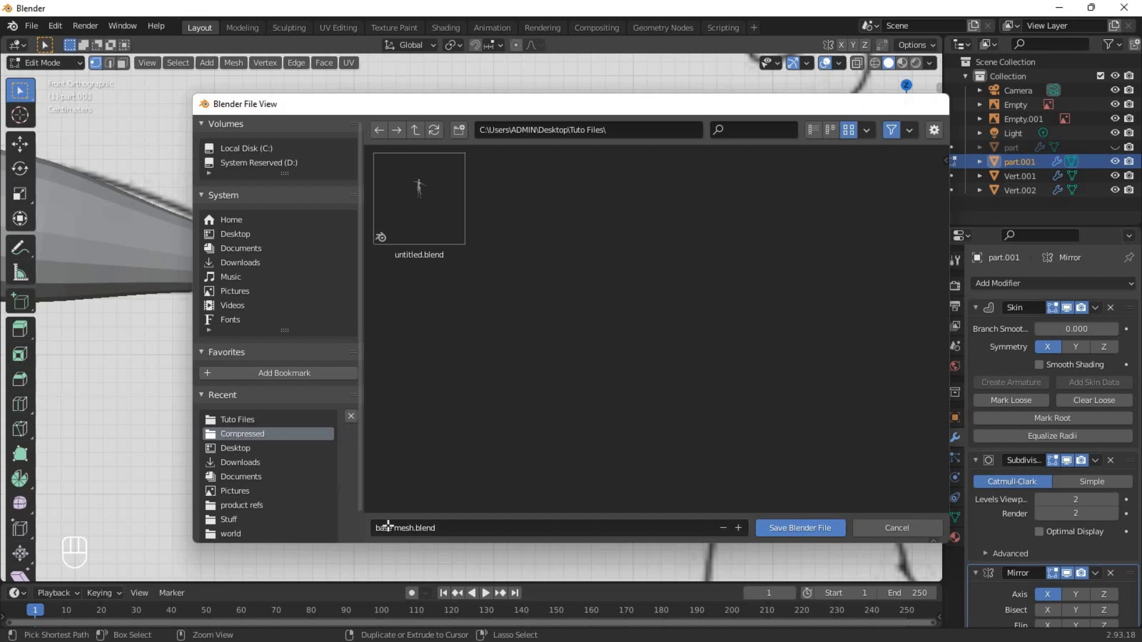
pyautogui.press('Return')
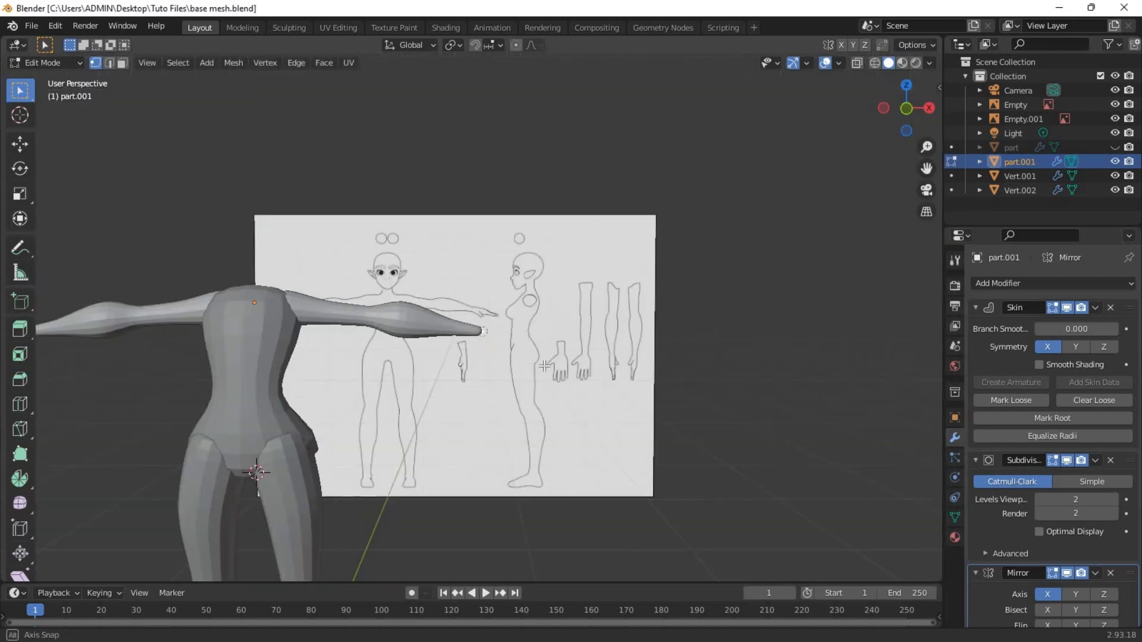
# Duplicate the front reference image in place and clear the duplicate's rotation so it lies flat.
pyautogui.moveTo(530, 267); pyautogui.dragTo(549, 255, button='middle')
pyautogui.click(548, 257)
pyautogui.scroll(-7, 546, 268)
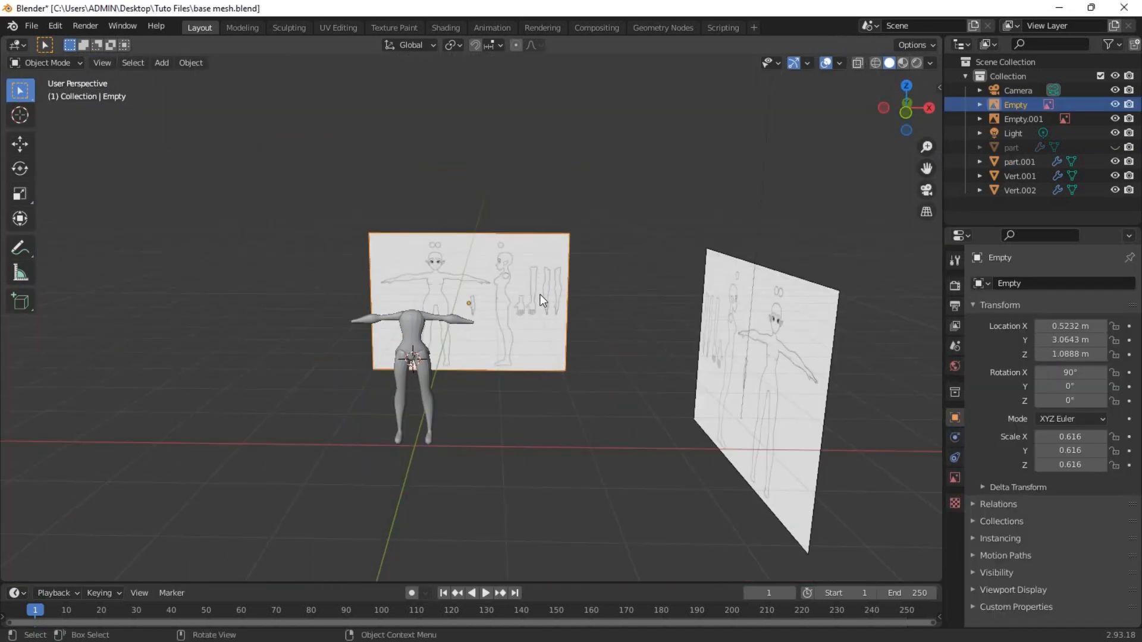
pyautogui.moveTo(540, 295); pyautogui.dragTo(550, 333, button='middle')
pyautogui.hotkey('shift', 'd')
pyautogui.rightClick(581, 451)
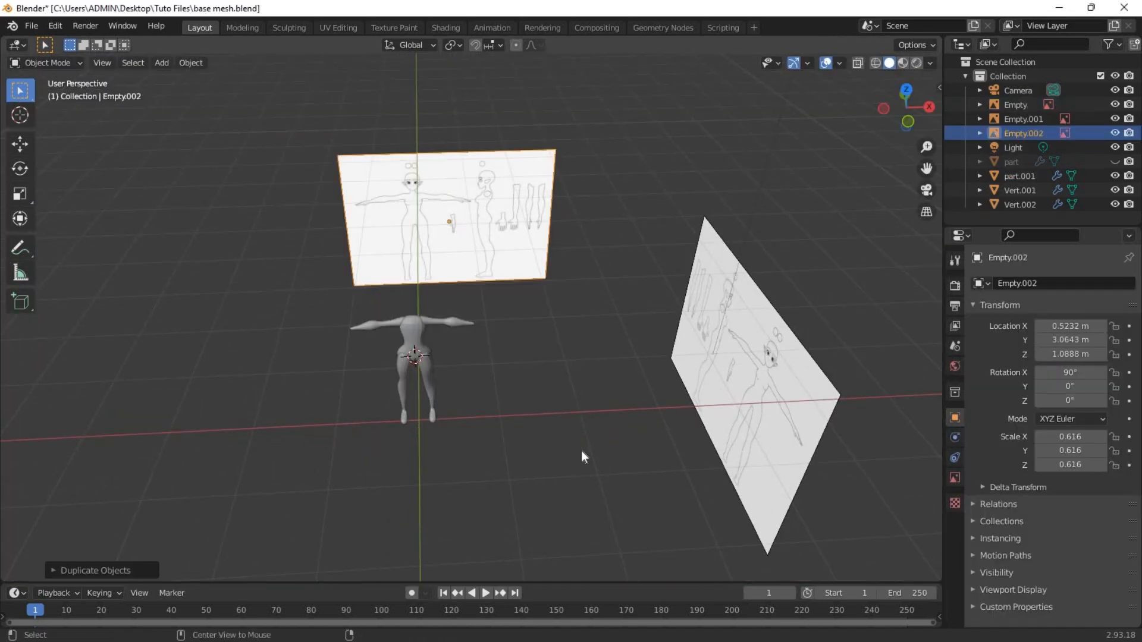
pyautogui.hotkey('alt', 'r')
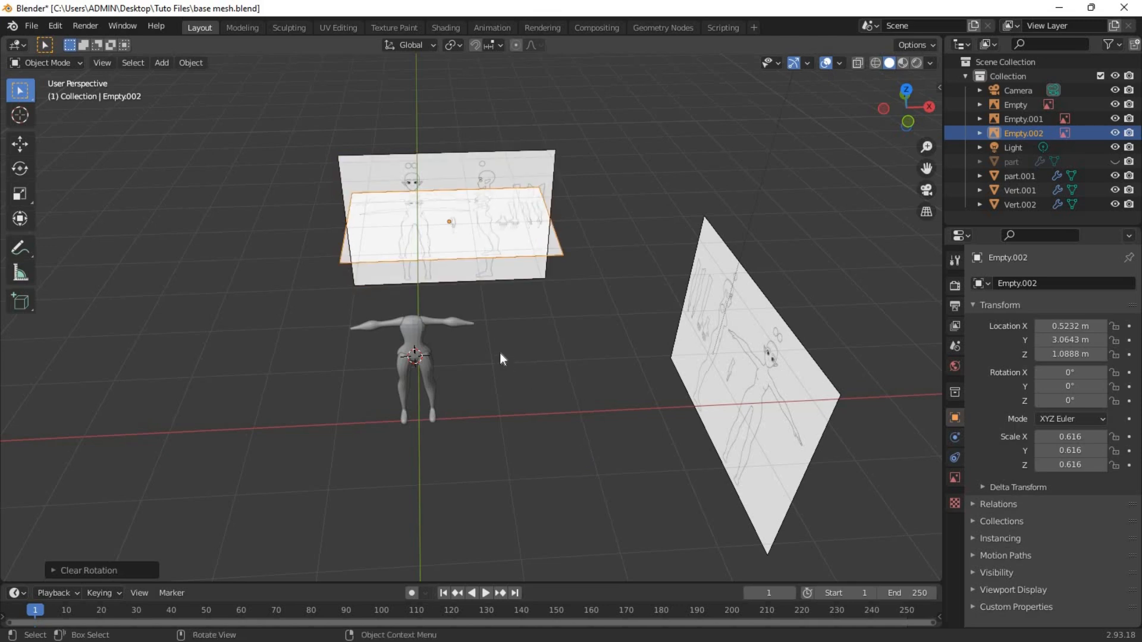
# In top view, move the flat reference image over the model and rotate it by 90270 degrees.
pyautogui.press('`')
pyautogui.click(499, 282)
pyautogui.press('g')
pyautogui.click(467, 370)
pyautogui.keyDown('shift'); pyautogui.moveTo(467, 370); pyautogui.dragTo(502, 120, button='middle'); pyautogui.keyUp('shift')
pyautogui.scroll(5, 501, 120)
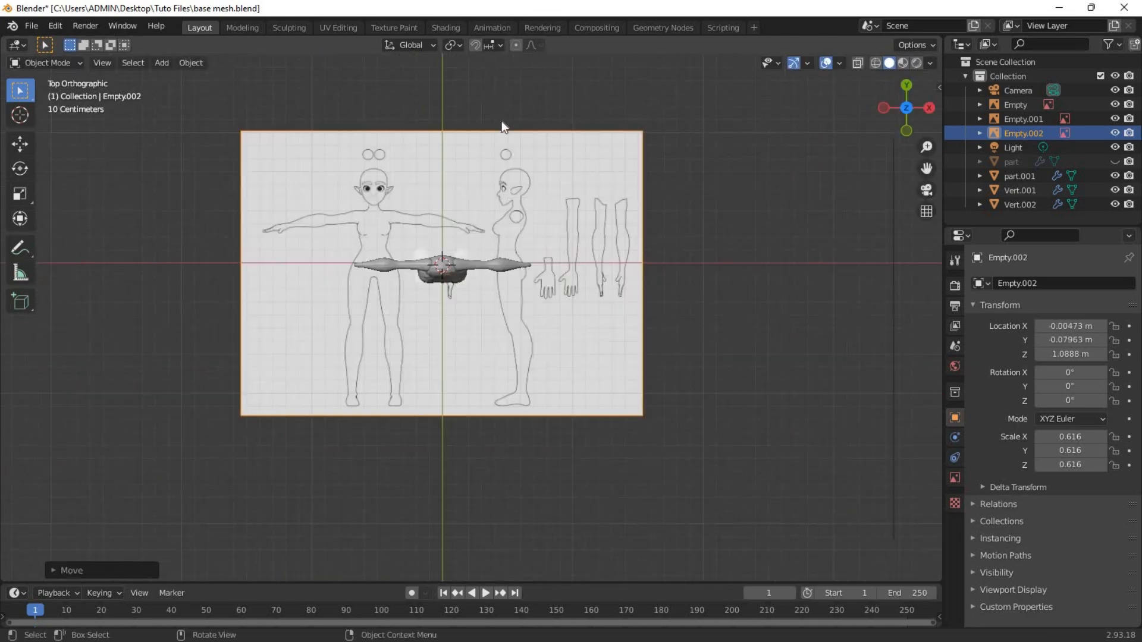
pyautogui.write('r90270')
pyautogui.click(620, 356)
# Reposition the rotated reference image so its arm drawing with the spread hand lines up with the modelled arm.
pyautogui.press('g')
pyautogui.click(697, 527)
pyautogui.scroll(5, 696, 452)
pyautogui.press('g')
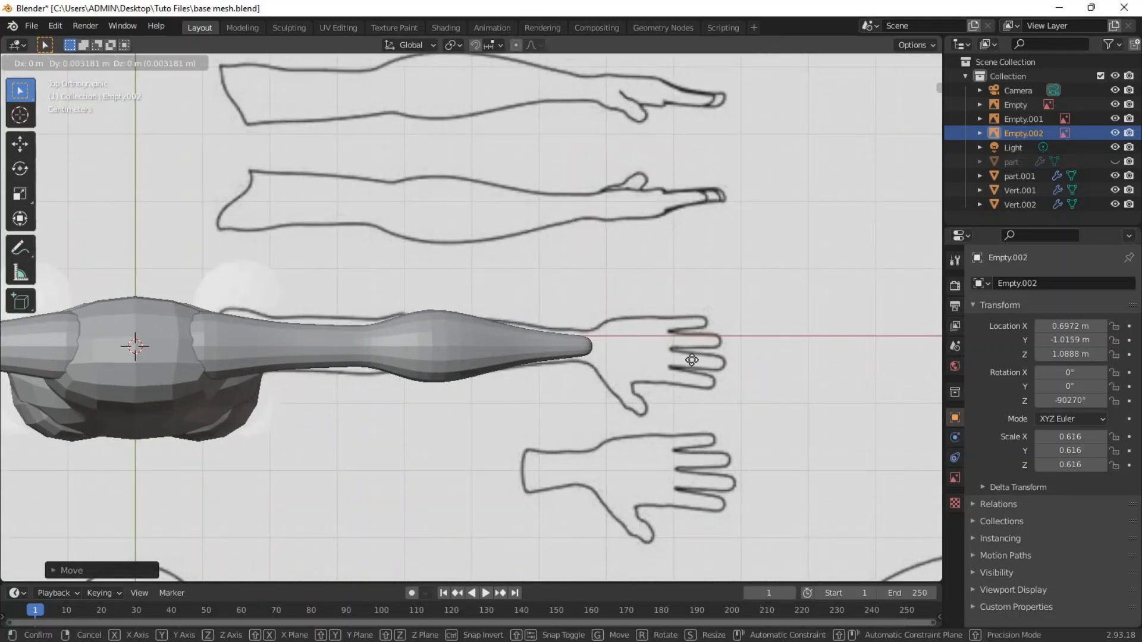
pyautogui.click(692, 359)
# Lower the flat reference image along Z until it lies below the character's feet.
pyautogui.moveTo(704, 288); pyautogui.dragTo(618, 249, button='middle')
pyautogui.scroll(-4, 613, 357)
pyautogui.press('g')
pyautogui.press('z')
pyautogui.click(595, 554)
pyautogui.scroll(-2, 577, 392)
pyautogui.moveTo(576, 395); pyautogui.dragTo(548, 385, button='middle')
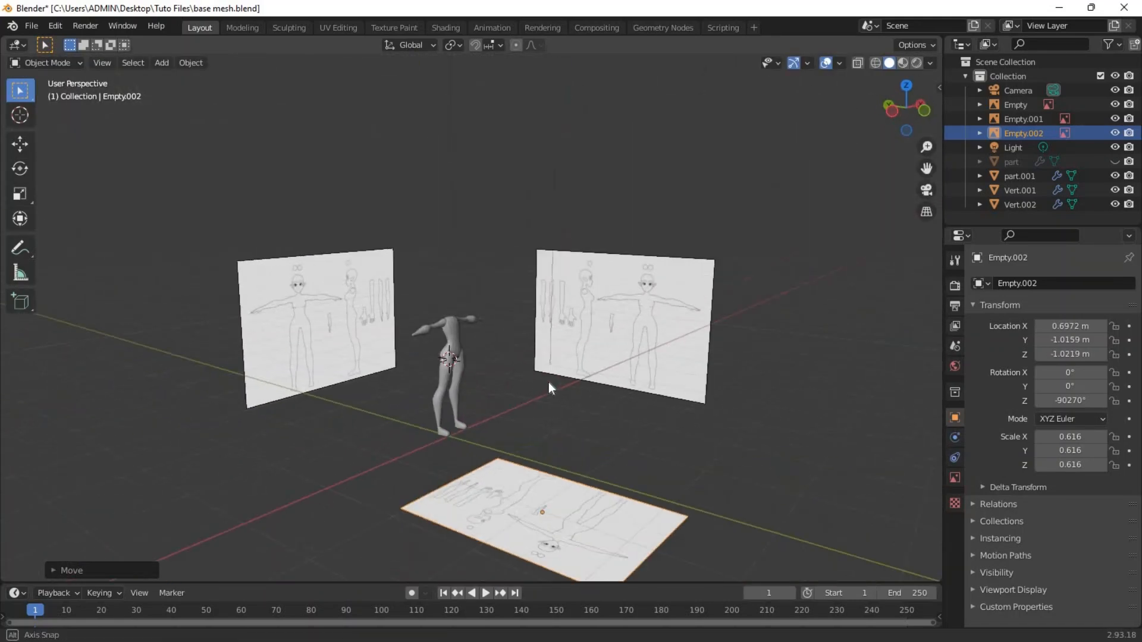
# In top view, edit the arm object and extrude its wrist vertex along X into the palm.
pyautogui.press('`')
pyautogui.click(507, 343)
pyautogui.scroll(9, 507, 344)
pyautogui.scroll(4, 516, 348)
pyautogui.keyDown('shift'); pyautogui.moveTo(516, 348); pyautogui.dragTo(446, 381, button='middle'); pyautogui.keyUp('shift')
pyautogui.click(458, 382)
pyautogui.press('Tab')
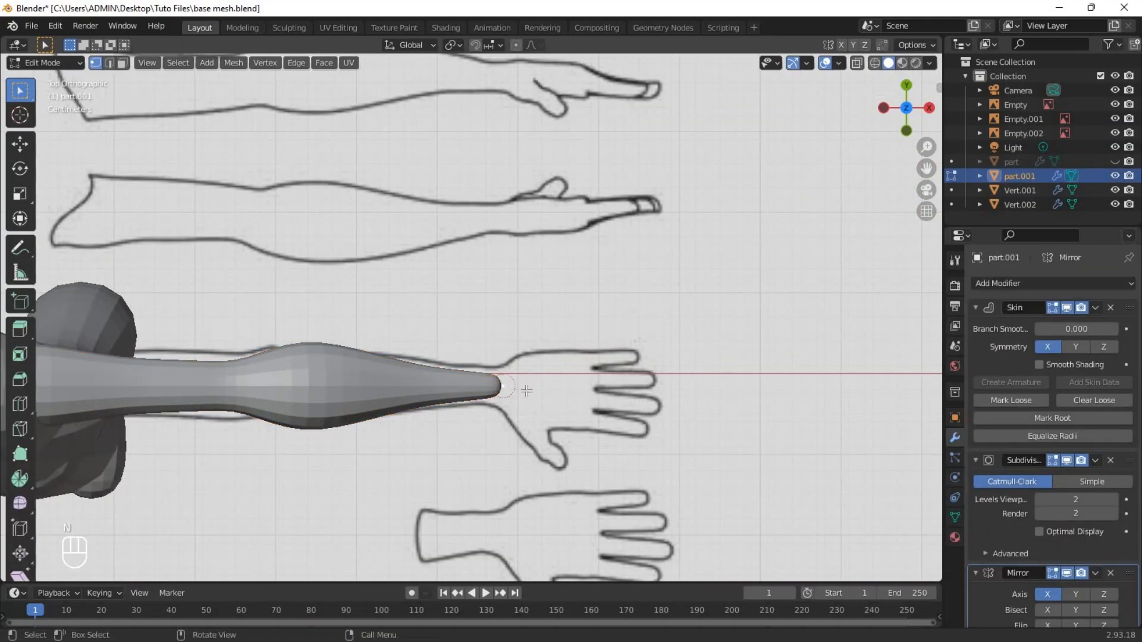
pyautogui.keyDown('shift'); pyautogui.moveTo(426, 314); pyautogui.dragTo(344, 259, button='middle'); pyautogui.keyUp('shift')
pyautogui.scroll(3, 395, 319)
pyautogui.press('e')
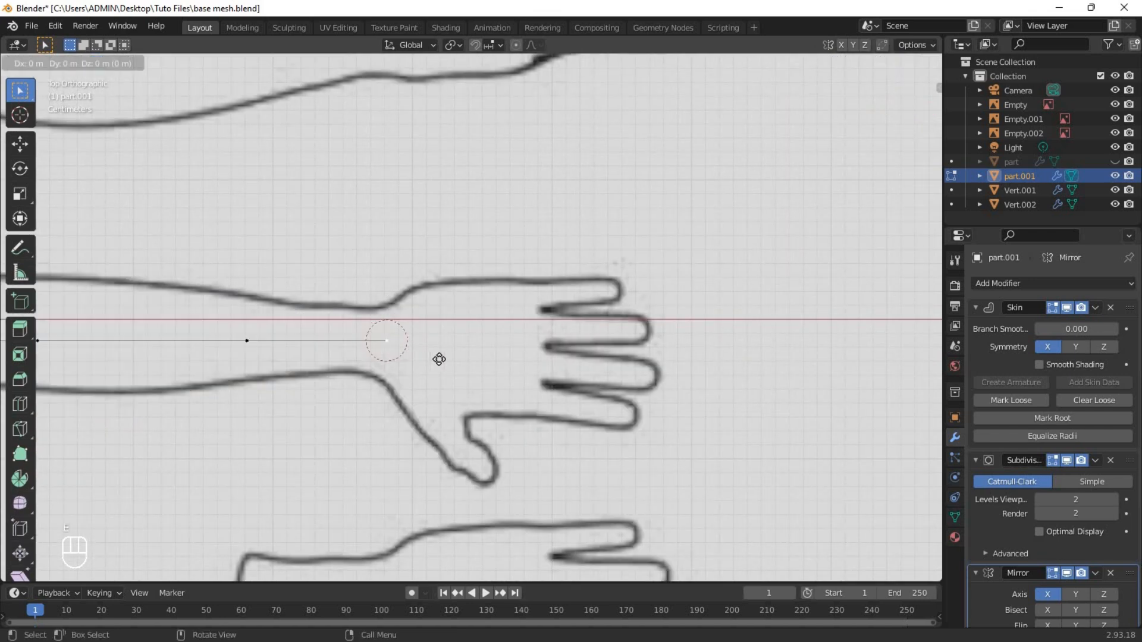
pyautogui.click(555, 365)
# Extrude the palm vertex to the bases of the little and ring fingers and adjust the little finger's base position.
pyautogui.scroll(2, 553, 364)
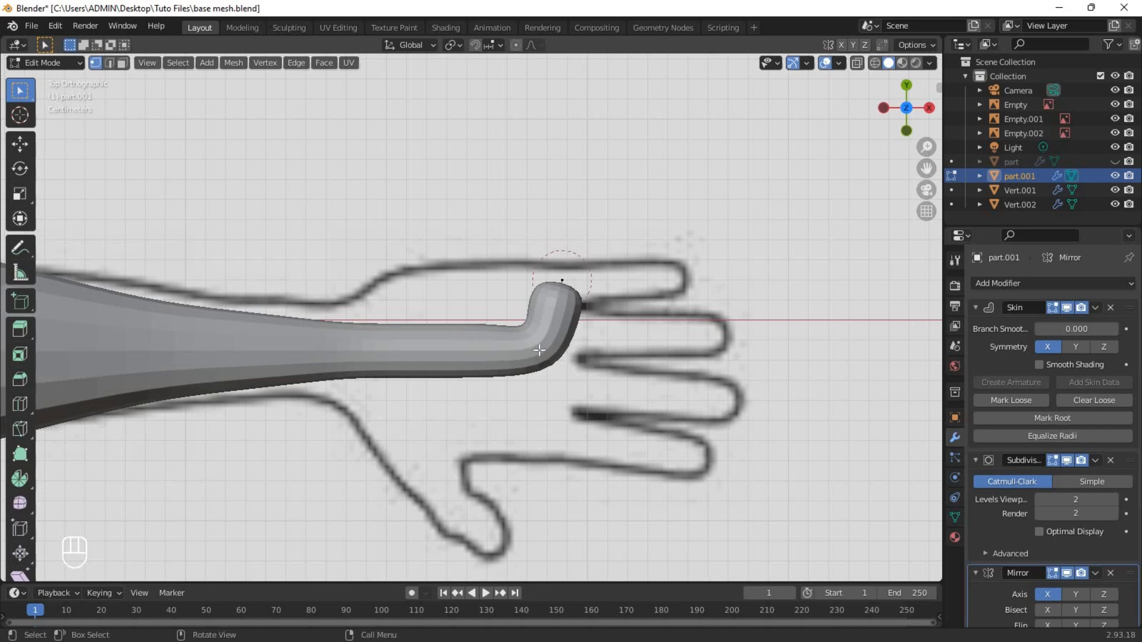
pyautogui.hotkey('shift', 'z')
# Extrude the palm vertex to the bases of the middle and index fingers over the top reference.
pyautogui.hotkey('shift', 'z')
pyautogui.press('e')
pyautogui.click(570, 343)
pyautogui.click(562, 281)
pyautogui.press('g')
pyautogui.click(551, 282)
pyautogui.hotkey('shift', 'z')
pyautogui.click(551, 356)
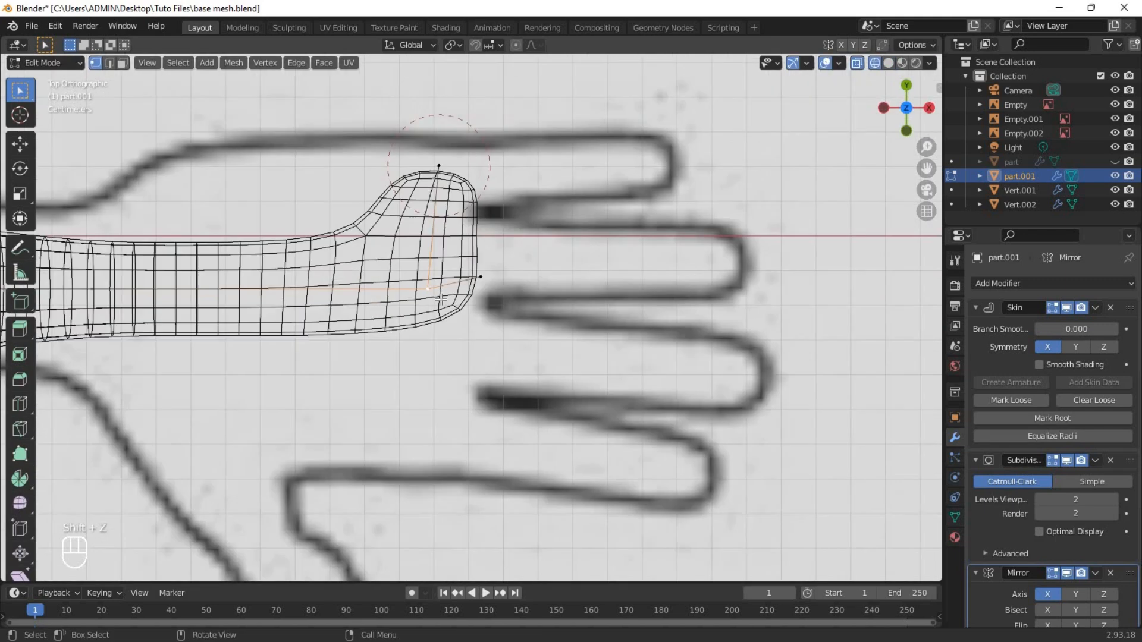
pyautogui.press('e')
pyautogui.click(484, 373)
pyautogui.click(435, 297)
pyautogui.press('e')
pyautogui.click(451, 472)
# Extrude the thumb in segments from the palm vertex along the reference and shrink the skin radius at its tip.
pyautogui.keyDown('shift'); pyautogui.moveTo(440, 405); pyautogui.dragTo(552, 356, button='middle'); pyautogui.keyUp('shift')
pyautogui.click(531, 252)
pyautogui.press('e')
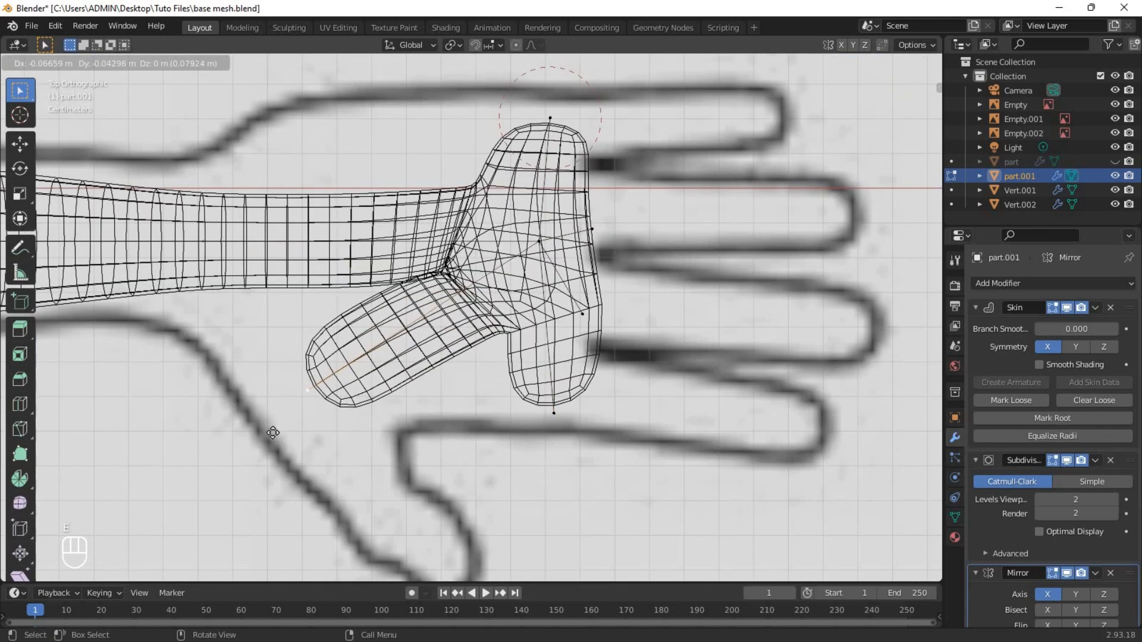
pyautogui.click(272, 432)
pyautogui.keyDown('shift'); pyautogui.moveTo(373, 413); pyautogui.dragTo(411, 312, button='middle'); pyautogui.keyUp('shift')
pyautogui.press('e')
pyautogui.hotkey('ctrl', 'a')
pyautogui.click(558, 489)
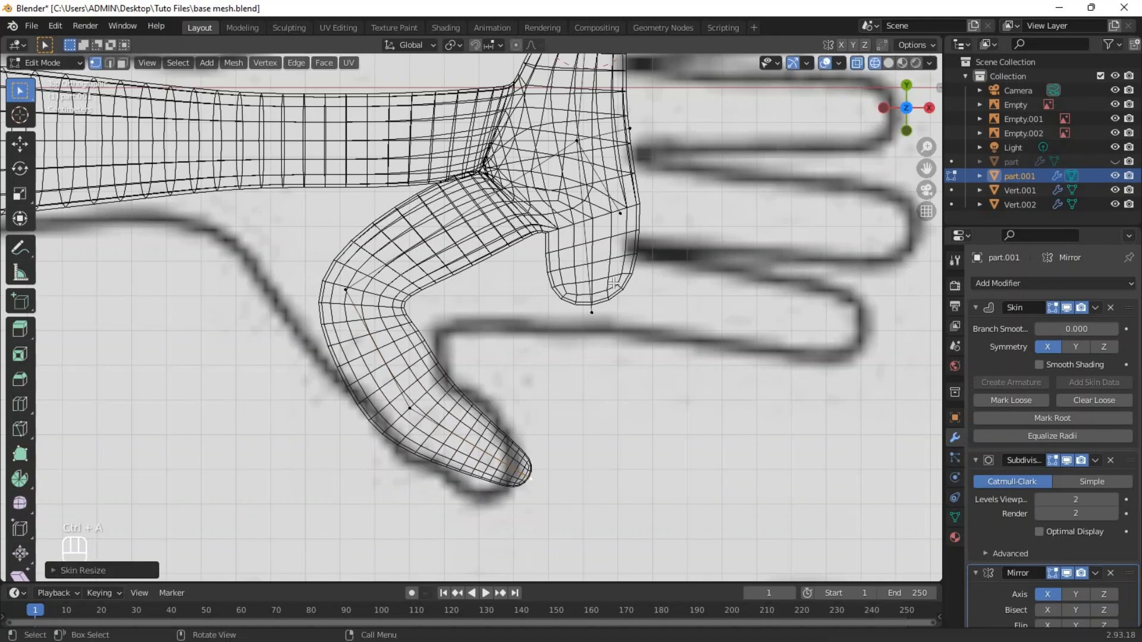
# Extrude the four finger base vertices along X to the fingertips and shrink the skin radius of the tips.
pyautogui.scroll(-1, 559, 446)
pyautogui.keyDown('shift'); pyautogui.moveTo(559, 381); pyautogui.dragTo(449, 447, button='middle'); pyautogui.keyUp('shift')
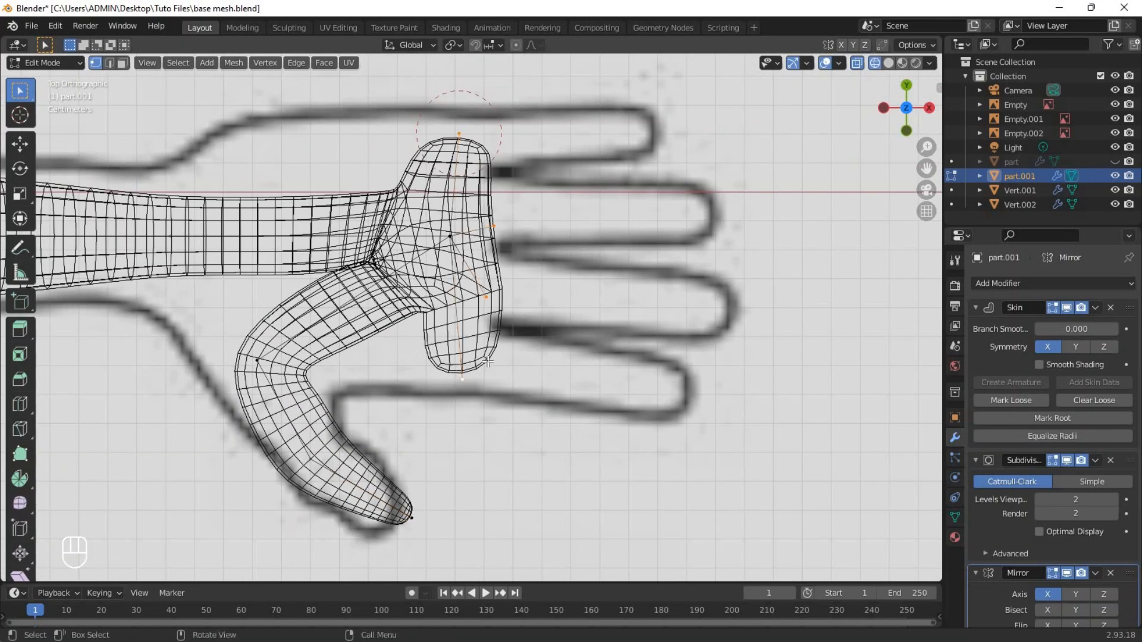
pyautogui.press('e')
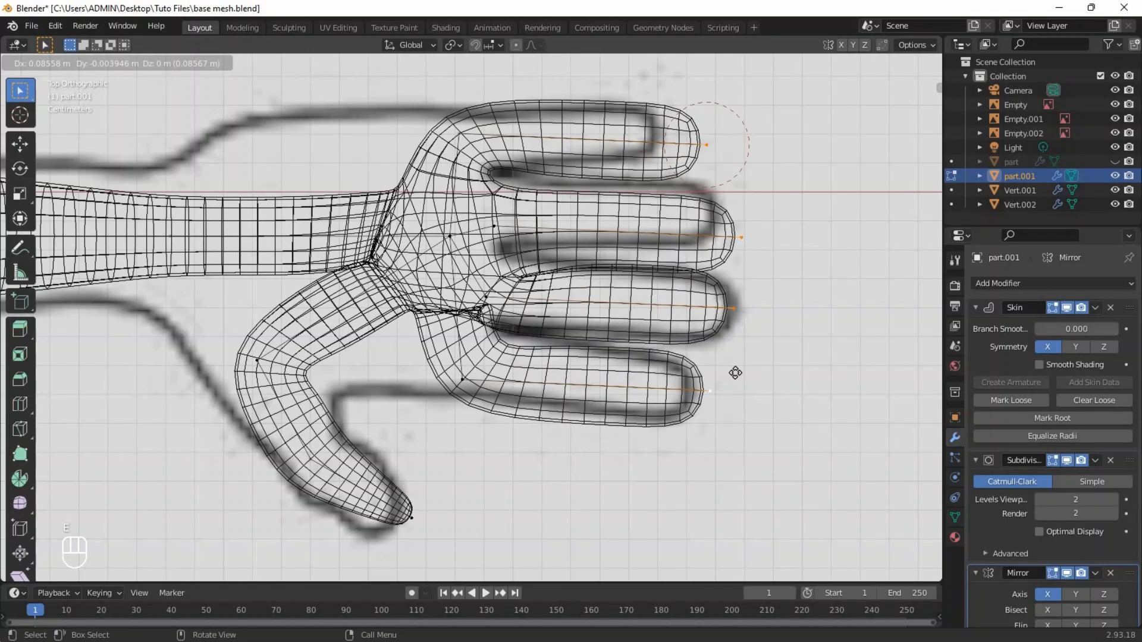
pyautogui.press('x')
pyautogui.click(736, 373)
pyautogui.keyDown('shift'); pyautogui.moveTo(807, 367); pyautogui.dragTo(732, 385, button='middle'); pyautogui.keyUp('shift')
pyautogui.hotkey('ctrl', 'a')
pyautogui.click(667, 331)
# Shrink the skin radius of the four finger base vertices and enlarge the skin at the palm's centre vertex.
pyautogui.keyDown('shift'); pyautogui.moveTo(417, 234); pyautogui.dragTo(467, 237, button='middle'); pyautogui.keyUp('shift')
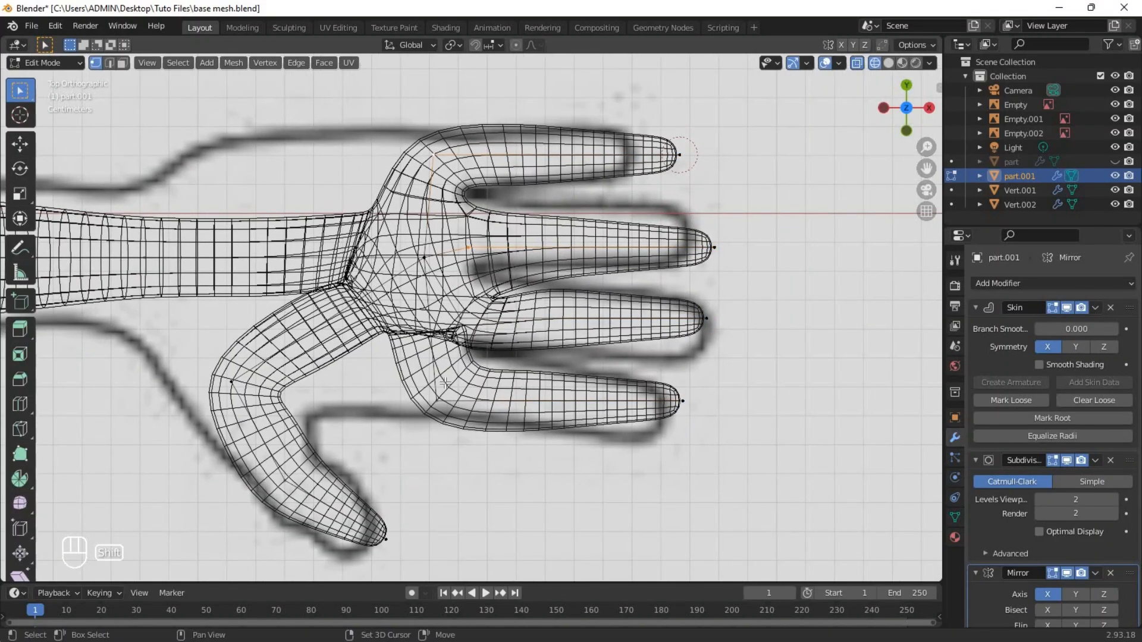
pyautogui.hotkey('ctrl', 'a')
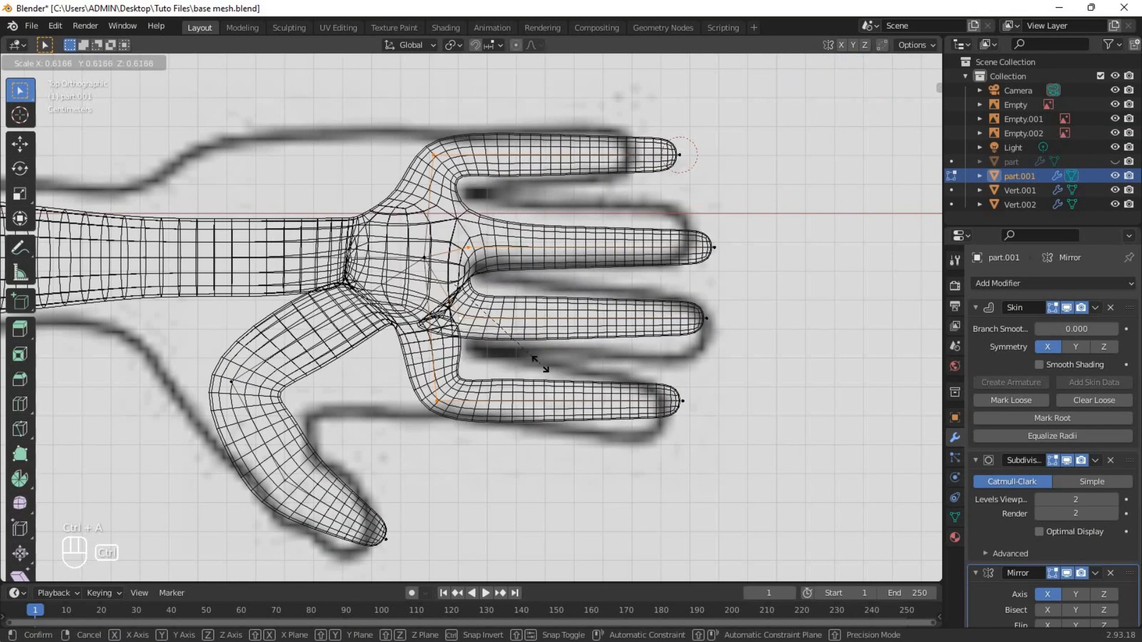
pyautogui.click(423, 262)
pyautogui.scroll(2, 423, 262)
pyautogui.scroll(-2, 438, 281)
pyautogui.hotkey('shift', 'z')
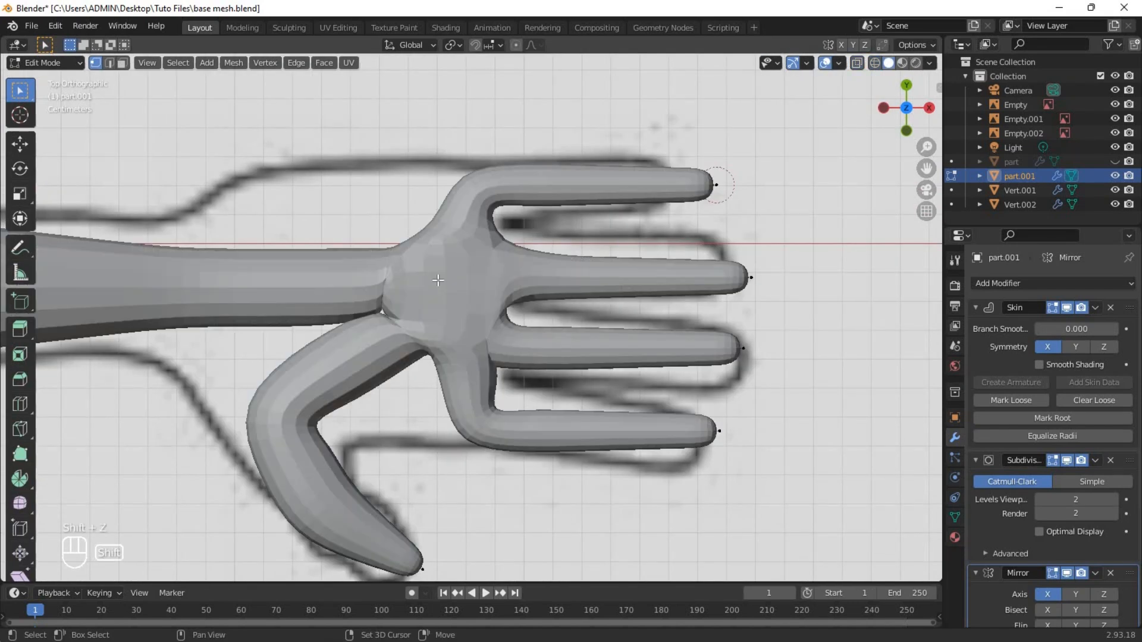
pyautogui.click(743, 376)
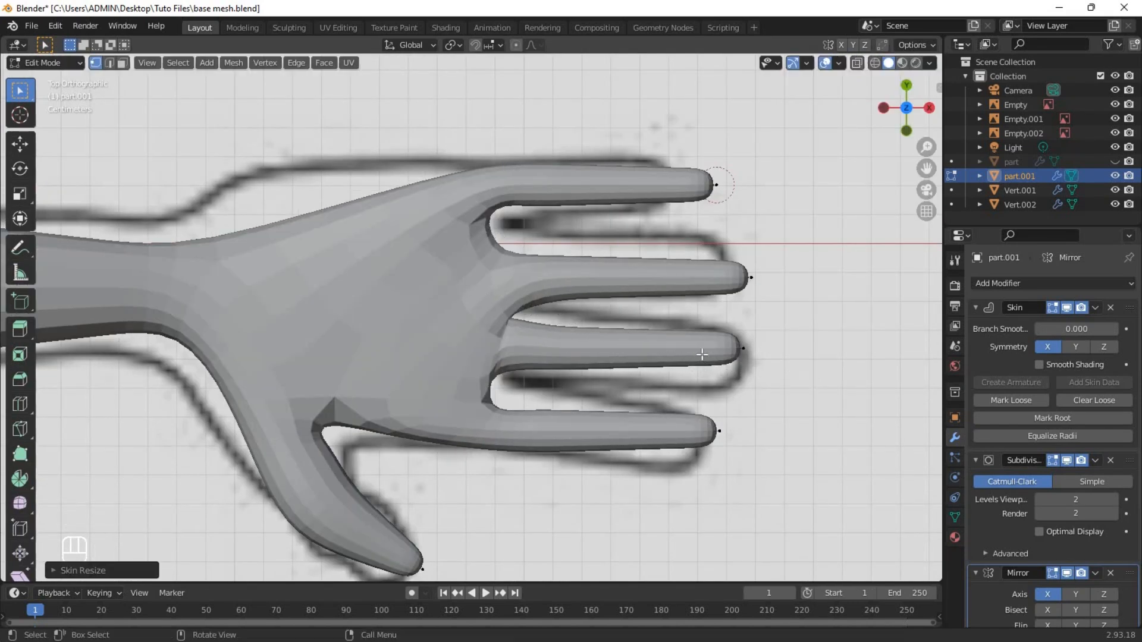
# Refine the skin radius of the palm vertex against the hand outline of the top reference.
pyautogui.scroll(-4, 620, 344)
pyautogui.moveTo(620, 343); pyautogui.dragTo(553, 270, button='middle')
pyautogui.press('`')
pyautogui.click(578, 204)
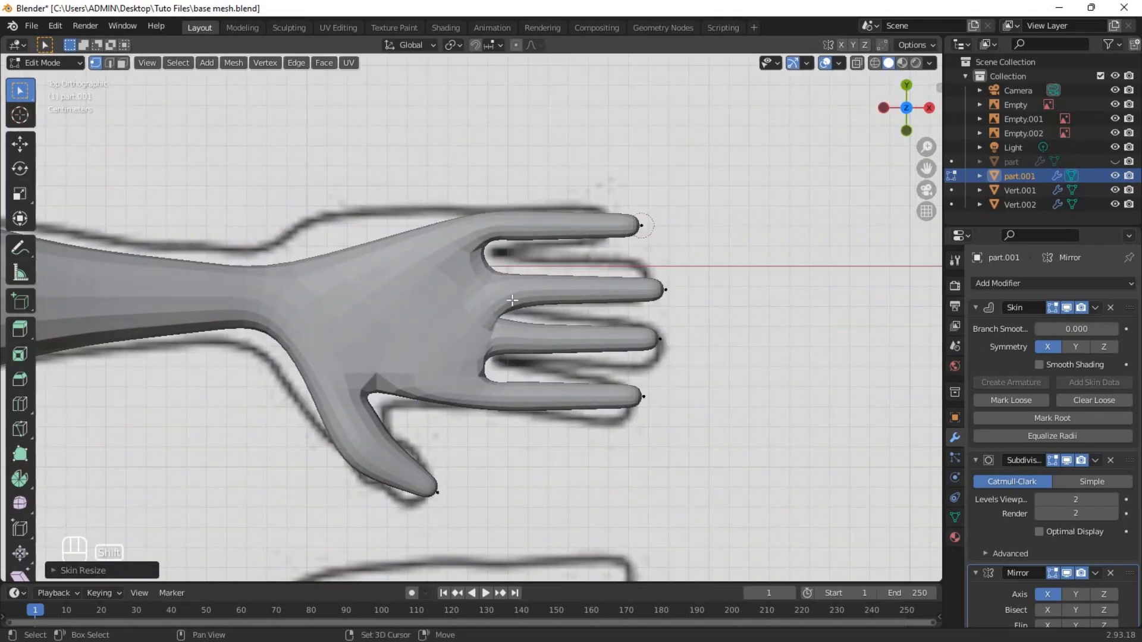
pyautogui.scroll(2, 517, 301)
pyautogui.hotkey('shift', 'z')
pyautogui.scroll(2, 517, 302)
pyautogui.hotkey('ctrl', 'a')
pyautogui.click(540, 318)
pyautogui.scroll(-2, 523, 315)
# Adjust the skin radius around the wrist to match the top reference and check the hand in perspective.
pyautogui.click(300, 288)
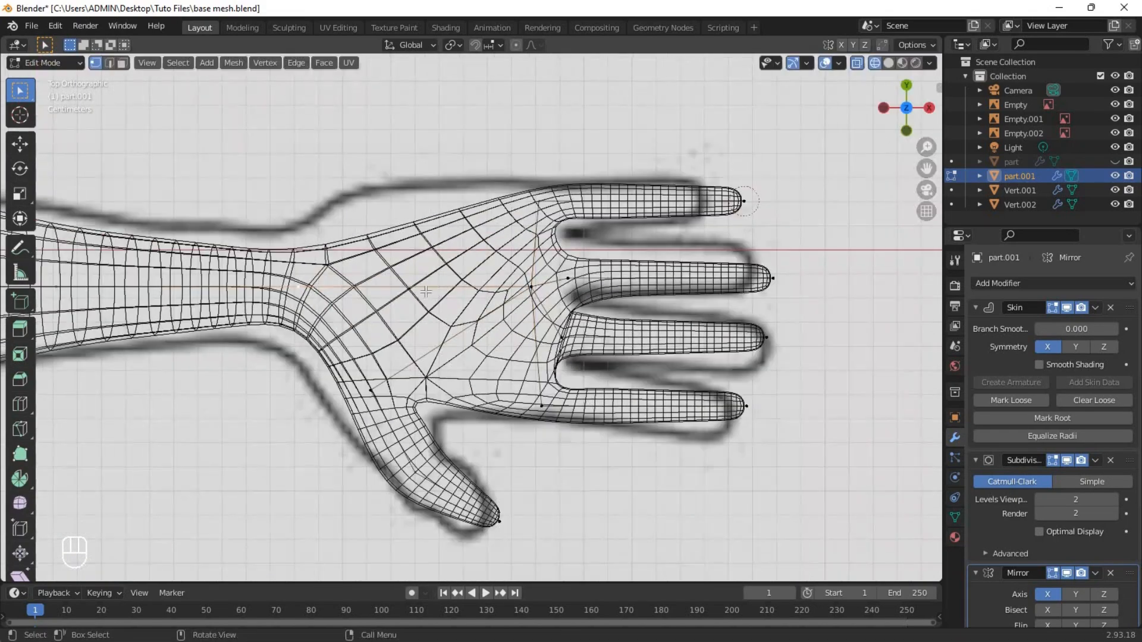
pyautogui.scroll(1, 450, 298)
pyautogui.hotkey('ctrl', 'a')
pyautogui.moveTo(336, 294)
pyautogui.keyDown('shift'); pyautogui.mouseDown(button='middle')
pyautogui.moveTo(449, 298)
pyautogui.moveTo(494, 248)
pyautogui.mouseUp(button='middle'); pyautogui.keyUp('shift')
pyautogui.click(494, 304)
pyautogui.hotkey('shift', 'z')
pyautogui.scroll(-3, 510, 311)
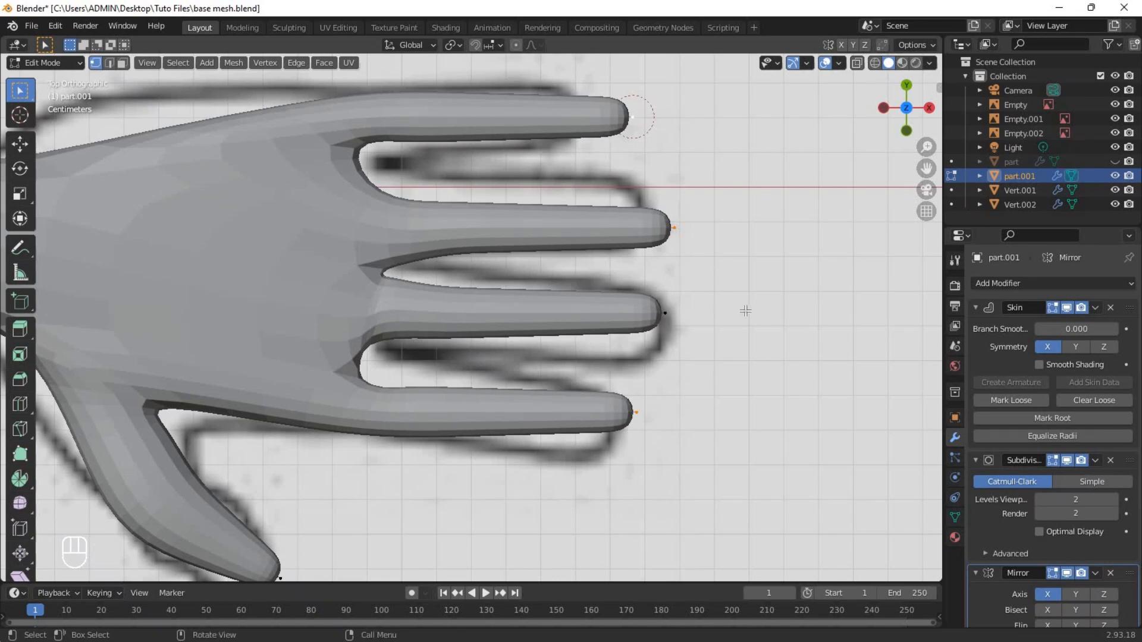
# Slide the fingertip vertices to the finger lengths of the reference, leave mesh editing and save the file.
pyautogui.press('g')
pyautogui.press('g')
pyautogui.press('g')
pyautogui.press('g')
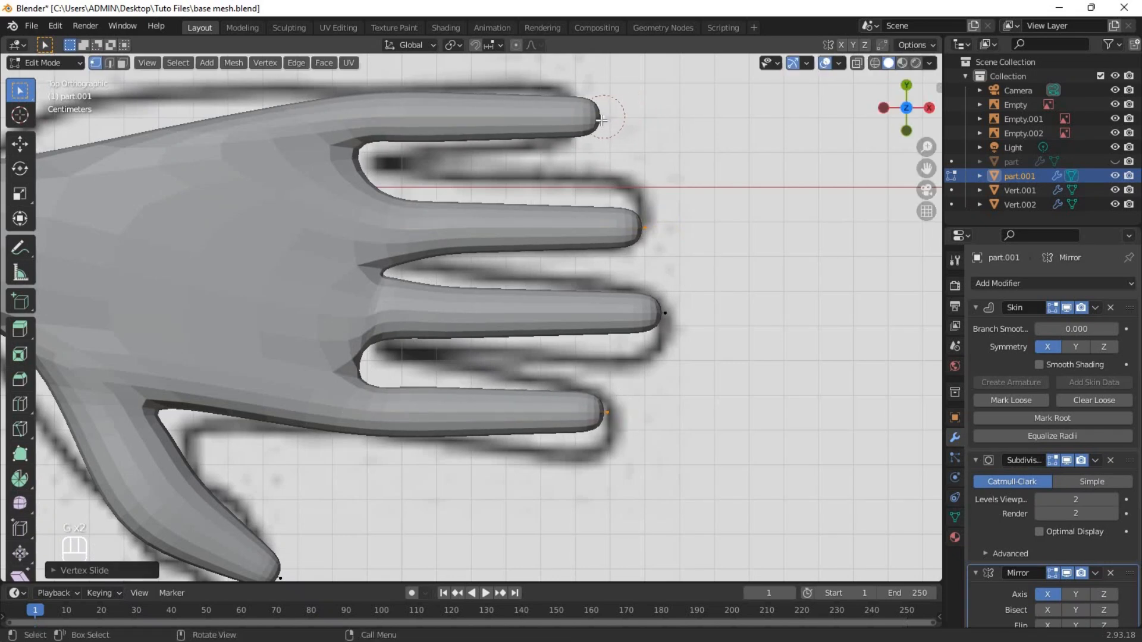
pyautogui.click(656, 232)
pyautogui.scroll(-3, 620, 278)
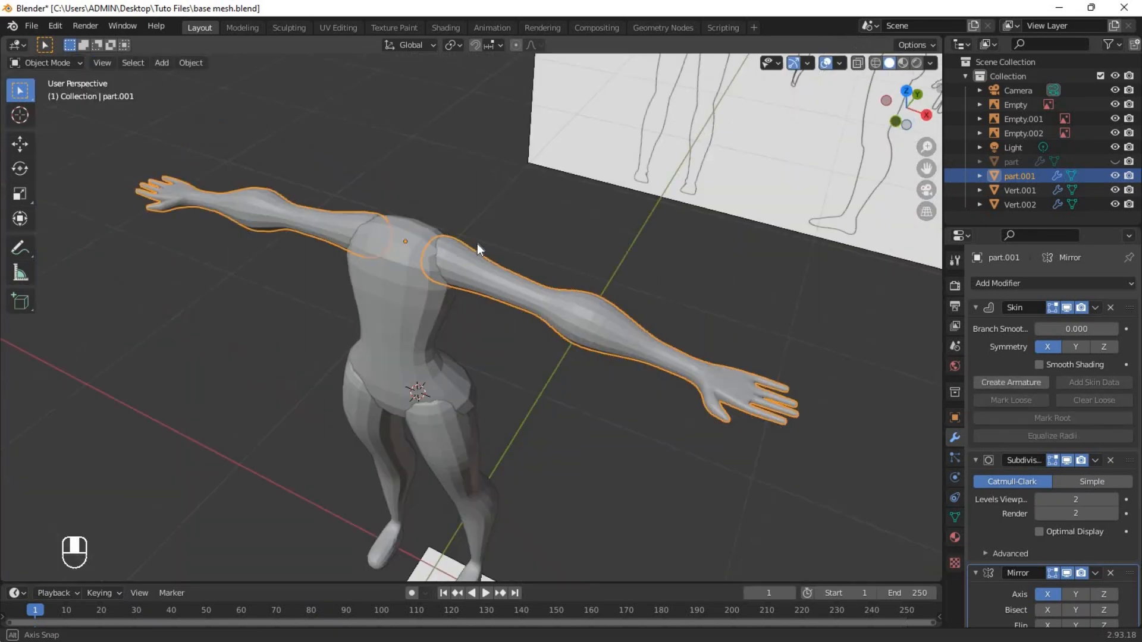
pyautogui.moveTo(477, 244); pyautogui.dragTo(619, 370, button='middle')
pyautogui.click(574, 302)
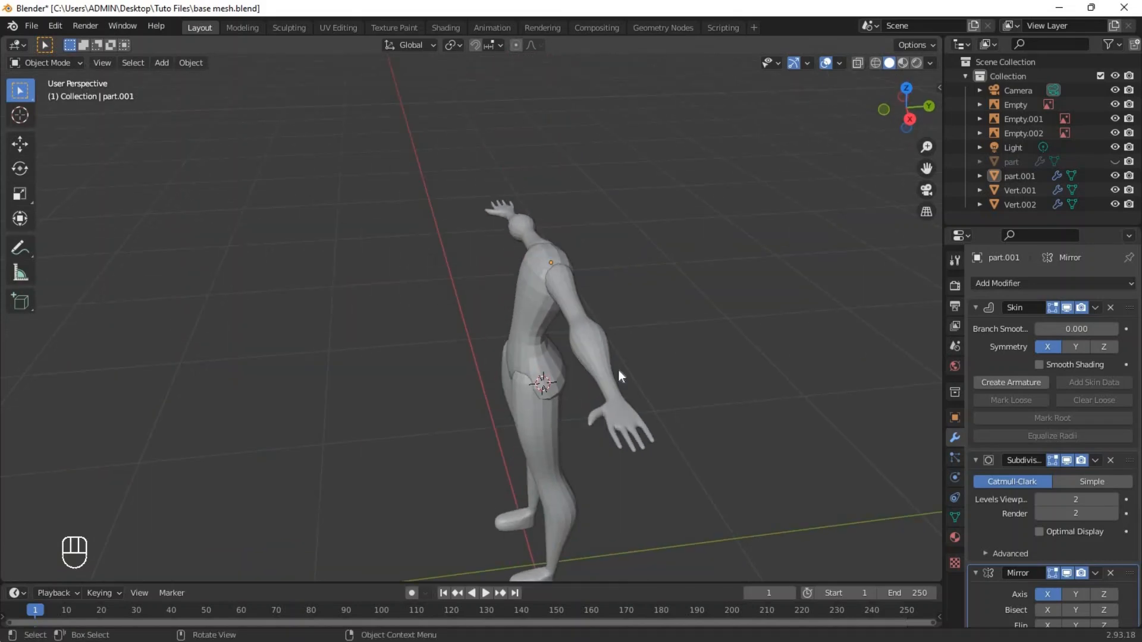
pyautogui.hotkey('ctrl', 's')
# Unhide the part object in front view, duplicate it up along Z to the chest and hide the original again.
pyautogui.press('KP_1')
pyautogui.scroll(3, 432, 263)
pyautogui.keyDown('shift'); pyautogui.moveTo(483, 241); pyautogui.dragTo(484, 341, button='middle'); pyautogui.keyUp('shift')
pyautogui.click(1095, 162)
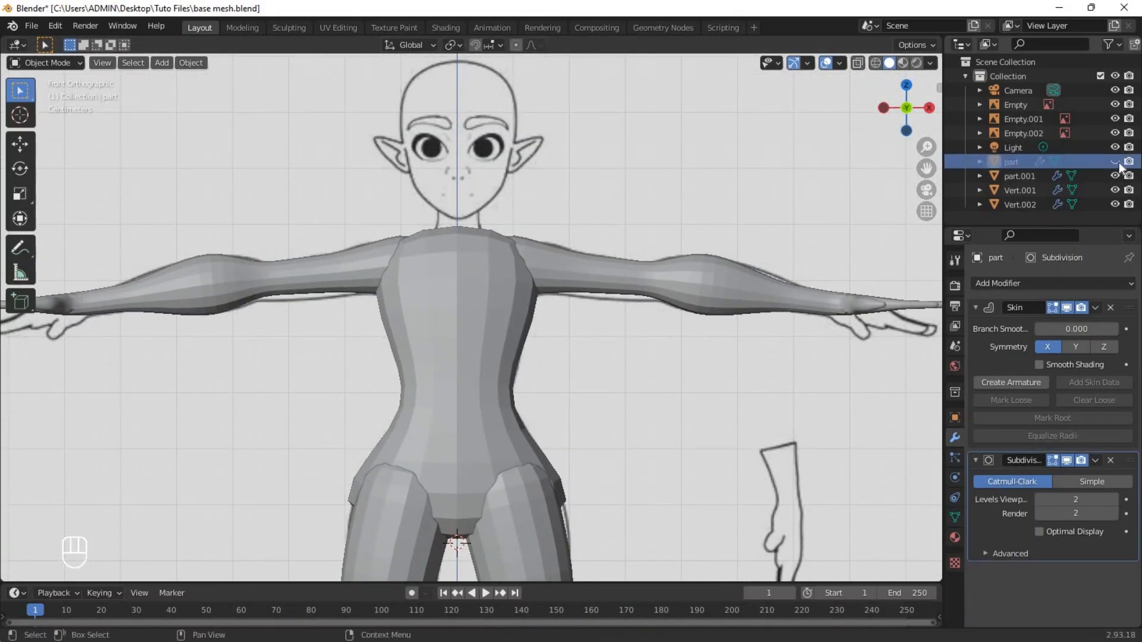
pyautogui.click(1115, 162)
pyautogui.scroll(-1, 502, 379)
pyautogui.keyDown('shift'); pyautogui.moveTo(502, 380); pyautogui.dragTo(496, 267, button='middle'); pyautogui.keyUp('shift')
pyautogui.click(466, 409)
pyautogui.hotkey('shift', 'd')
pyautogui.press('z')
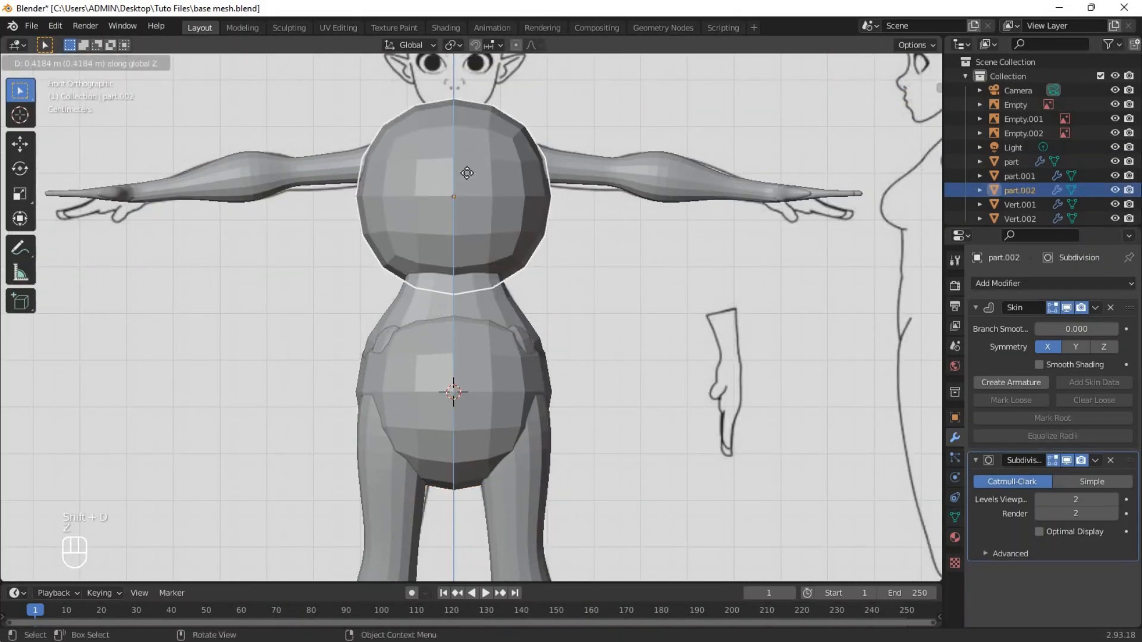
pyautogui.click(467, 173)
pyautogui.click(1116, 161)
# Extrude the duplicate's vertex upward, move both vertices over the reference head and shrink their skin radius.
pyautogui.scroll(3, 470, 216)
pyautogui.keyDown('shift'); pyautogui.moveTo(470, 215); pyautogui.dragTo(456, 374, button='middle'); pyautogui.keyUp('shift')
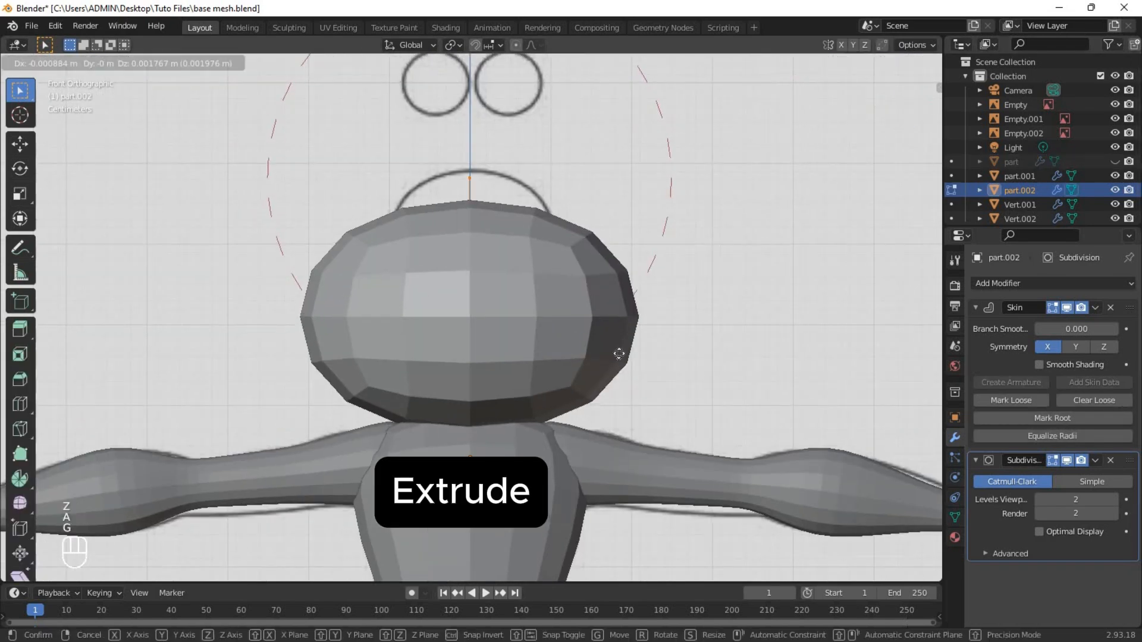
pyautogui.press('g')
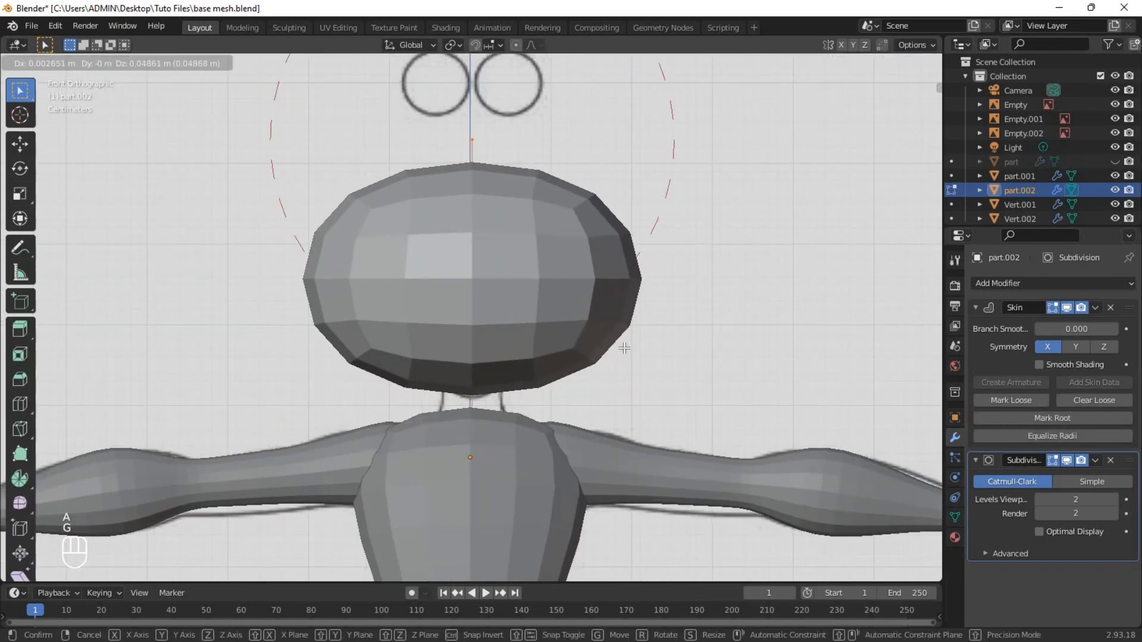
pyautogui.click(624, 350)
pyautogui.hotkey('ctrl', 'a')
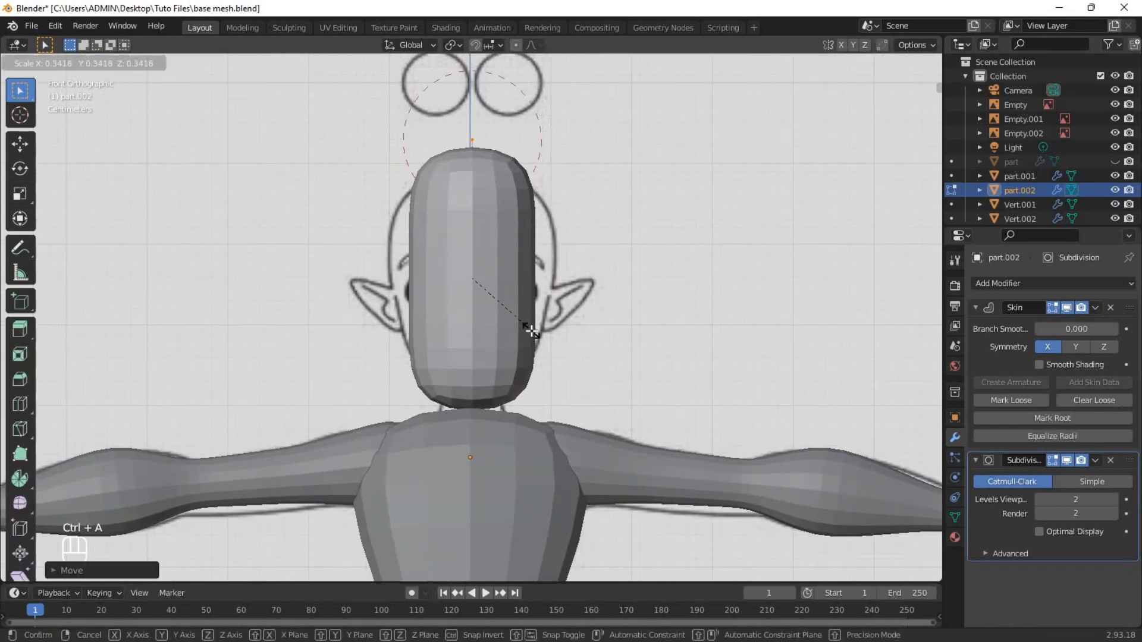
pyautogui.click(529, 326)
# Adjust the head vertices along Z to the reference's crown and chin and enlarge the skin to the head's width.
pyautogui.scroll(1, 529, 326)
pyautogui.press('g')
pyautogui.press('z')
pyautogui.click(570, 227)
pyautogui.keyDown('shift'); pyautogui.moveTo(537, 366); pyautogui.dragTo(526, 335, button='middle'); pyautogui.keyUp('shift')
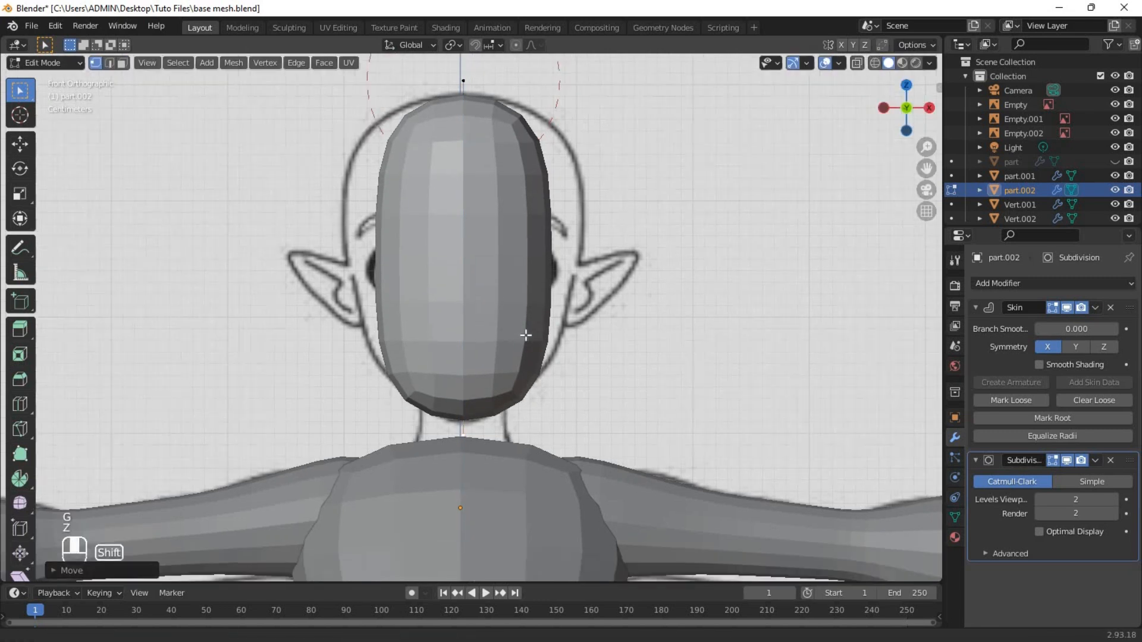
pyautogui.hotkey('ctrl', 'a')
pyautogui.click(666, 288)
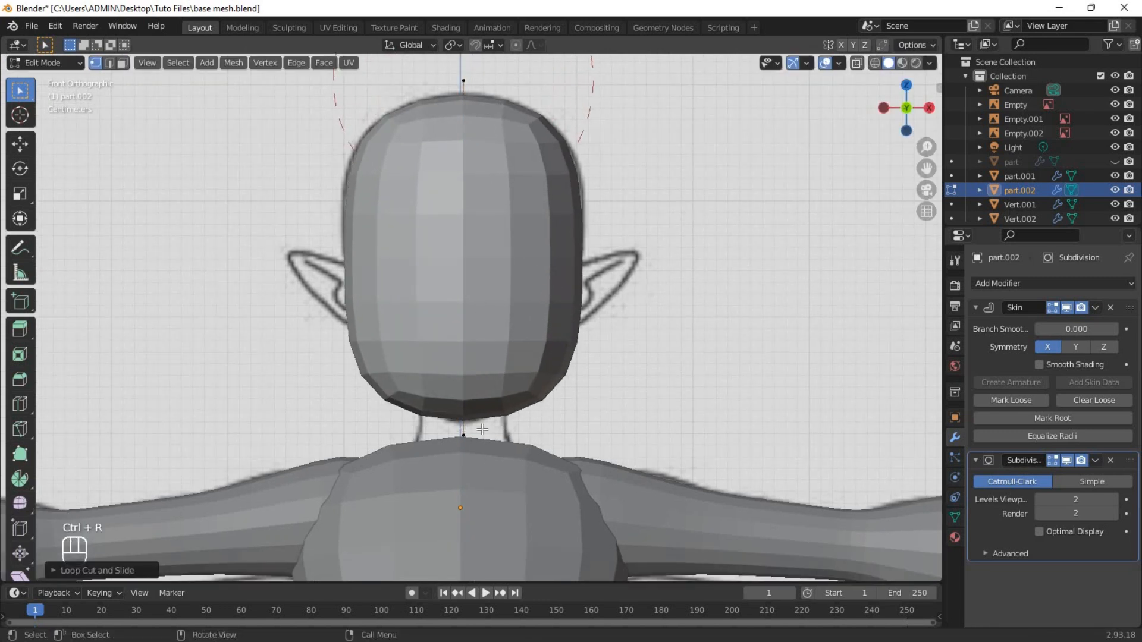
# Taper the head's skin toward the chin and resize it at the middle to fit the reference outline in front view.
pyautogui.hotkey('ctrl', 'a')
pyautogui.rightClick(558, 421)
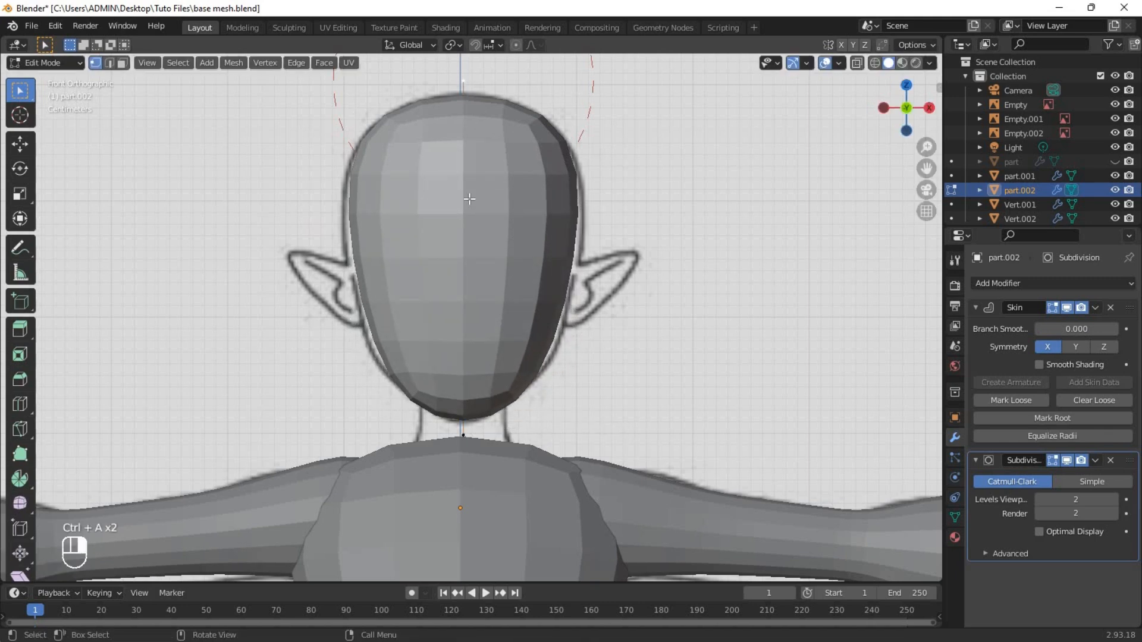
pyautogui.click(470, 217)
pyautogui.hotkey('ctrl', 'a')
pyautogui.click(620, 298)
# Rotate and move the whole head in side view so it tilts along the reference profile.
pyautogui.scroll(-4, 574, 297)
pyautogui.keyDown('shift'); pyautogui.moveTo(571, 301); pyautogui.dragTo(576, 246, button='middle'); pyautogui.keyUp('shift')
pyautogui.press('`')
pyautogui.click(495, 248)
pyautogui.scroll(4, 441, 278)
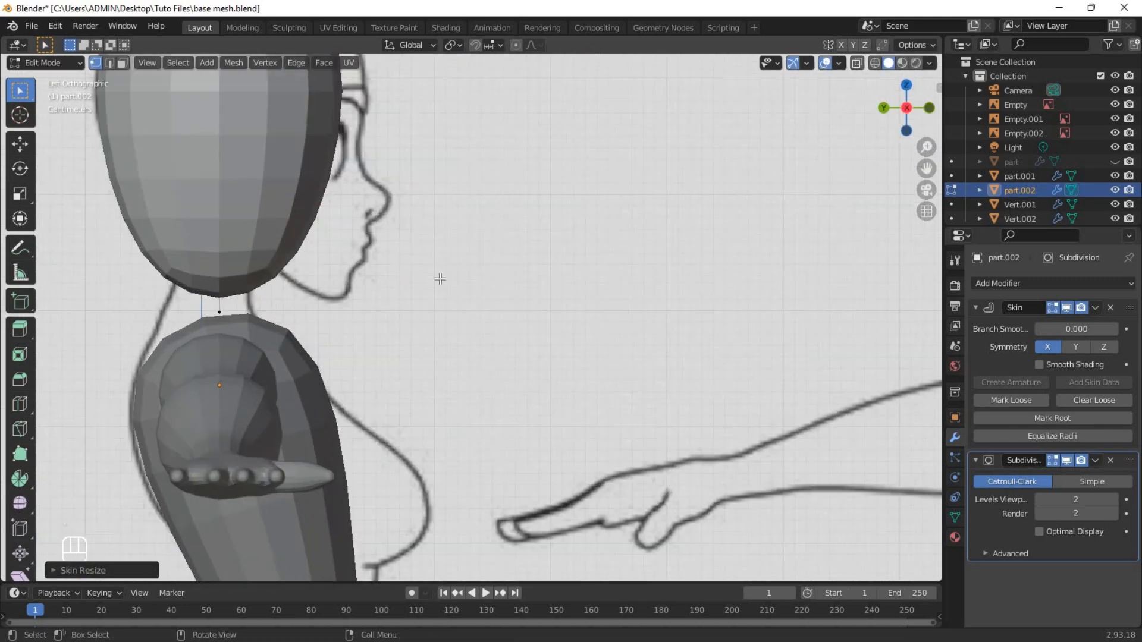
pyautogui.keyDown('shift'); pyautogui.moveTo(440, 277); pyautogui.dragTo(543, 388, button='middle'); pyautogui.keyUp('shift')
pyautogui.press('a')
pyautogui.press('r')
pyautogui.click(651, 427)
pyautogui.press('g')
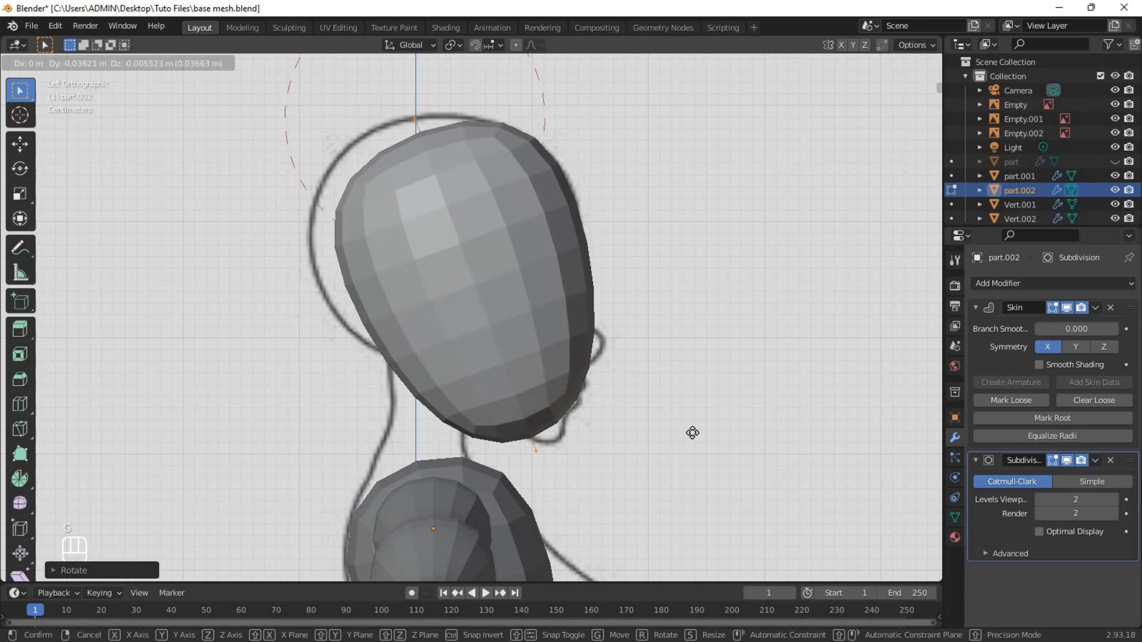
pyautogui.click(693, 433)
# Shrink the skin at the chin vertex and move the vertex toward the reference chin in side view.
pyautogui.keyDown('shift'); pyautogui.moveTo(612, 421); pyautogui.dragTo(594, 338, button='middle'); pyautogui.keyUp('shift')
pyautogui.click(520, 376)
pyautogui.scroll(1, 536, 386)
pyautogui.hotkey('ctrl', 'a')
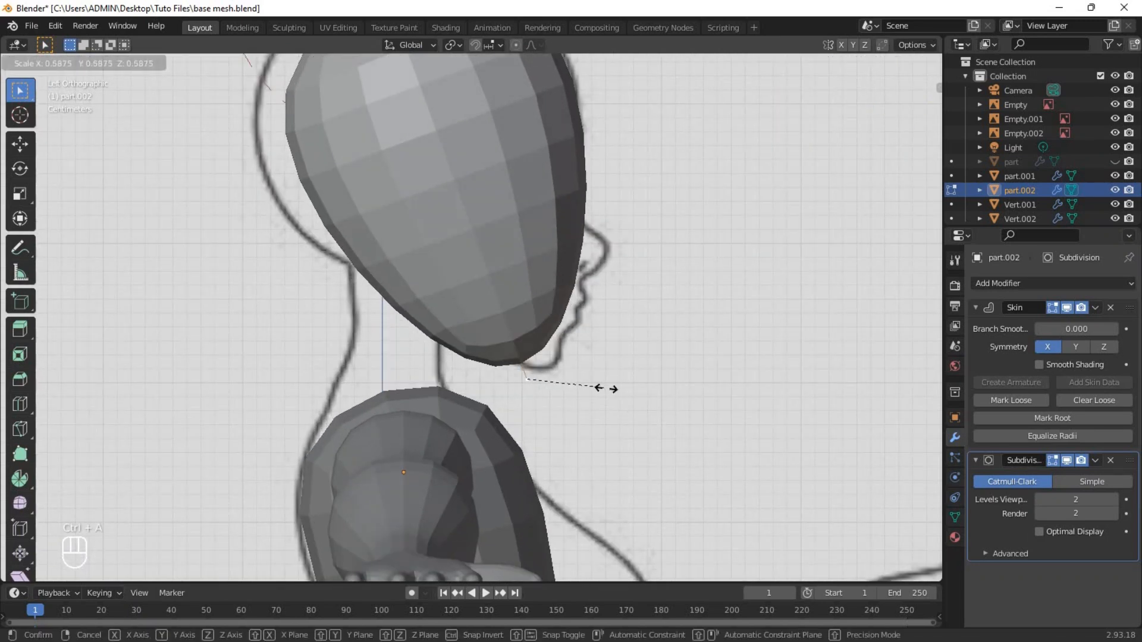
pyautogui.click(556, 383)
pyautogui.press('g')
pyautogui.click(578, 381)
# Move the crown vertex backward in side view and enlarge its skin to fill the back of the reference head.
pyautogui.keyDown('shift'); pyautogui.moveTo(475, 190); pyautogui.dragTo(547, 281, button='middle'); pyautogui.keyUp('shift')
pyautogui.click(467, 191)
pyautogui.press('g')
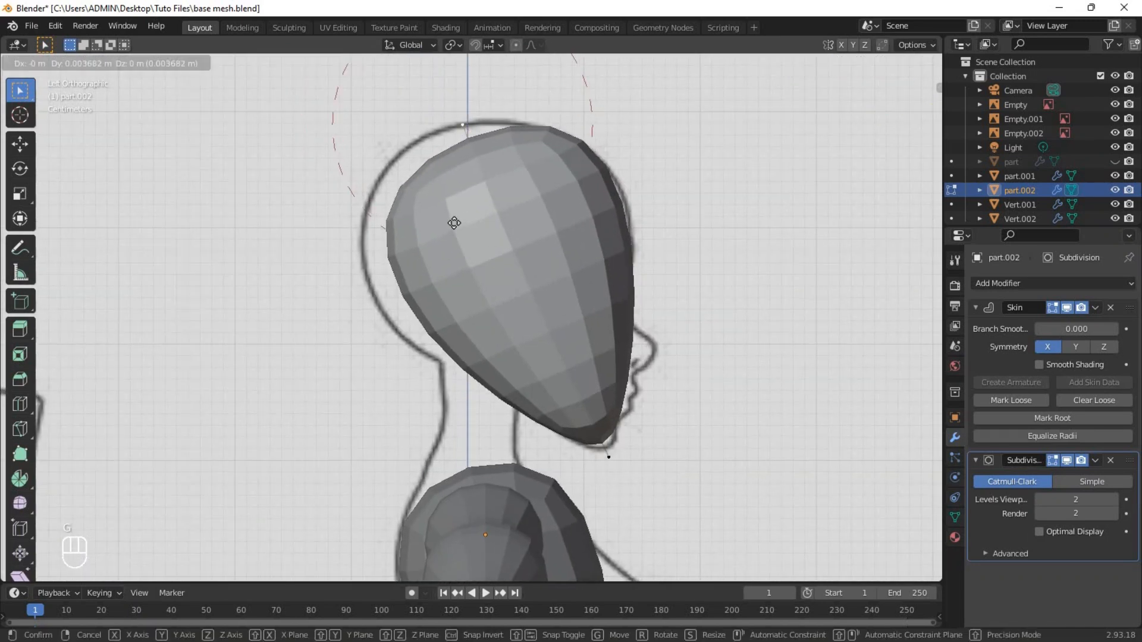
pyautogui.click(464, 225)
pyautogui.hotkey('ctrl', 'a')
pyautogui.press('y')
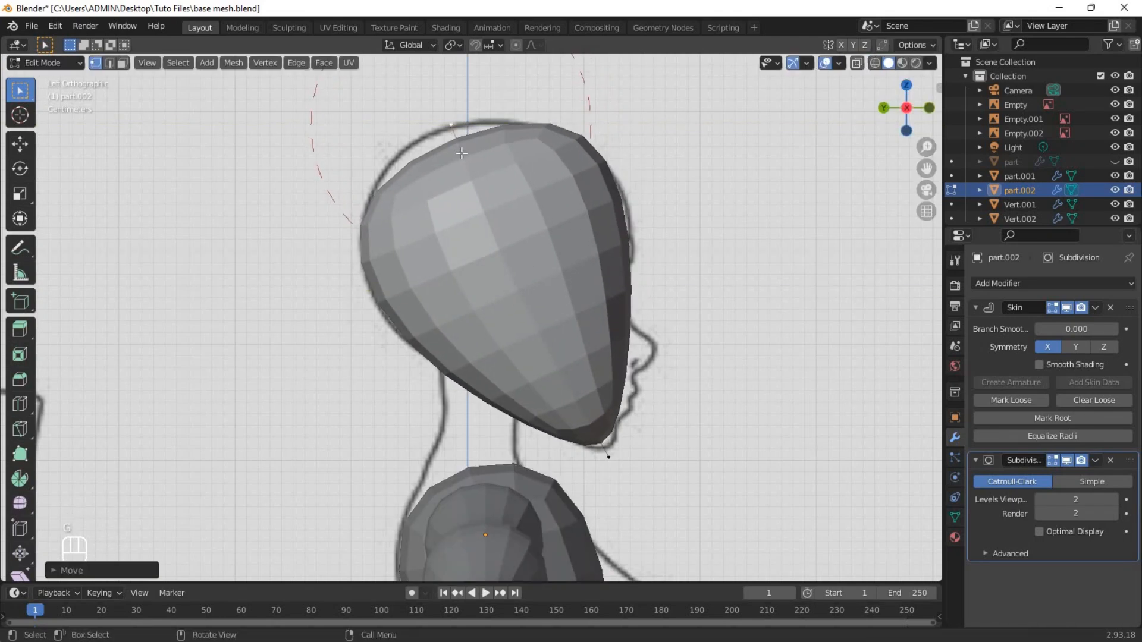
# Leave head editing, unhide the original part object and move it up along Z to the neck.
pyautogui.press('Tab')
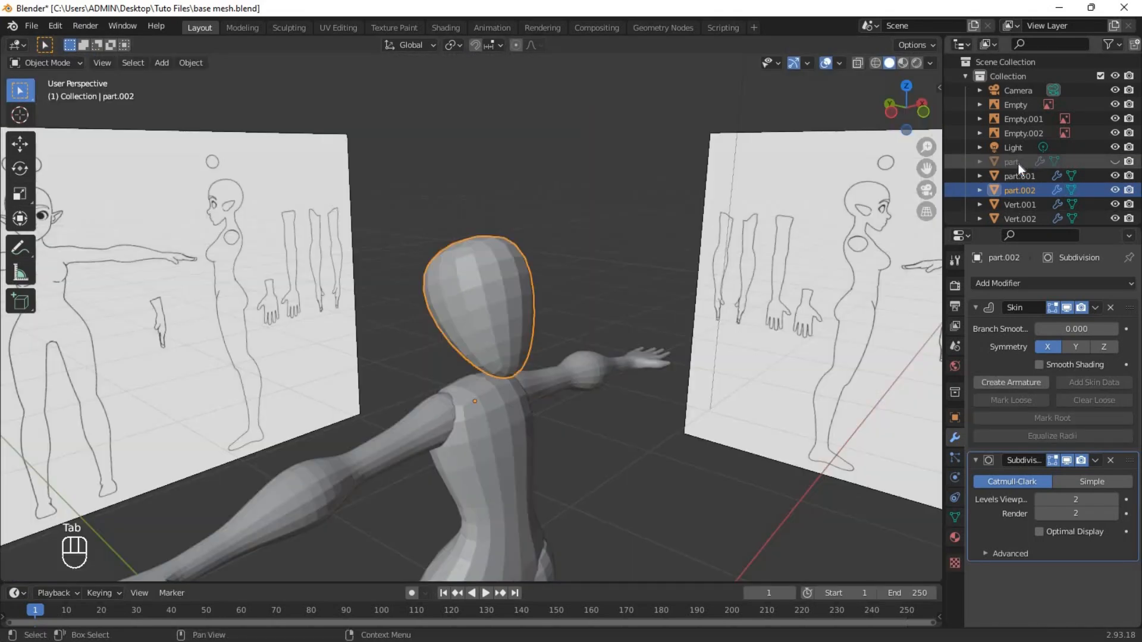
pyautogui.click(1019, 163)
pyautogui.click(1115, 161)
pyautogui.click(533, 381)
pyautogui.press('g')
pyautogui.rightClick(534, 381)
pyautogui.moveTo(547, 381); pyautogui.dragTo(515, 383, button='middle')
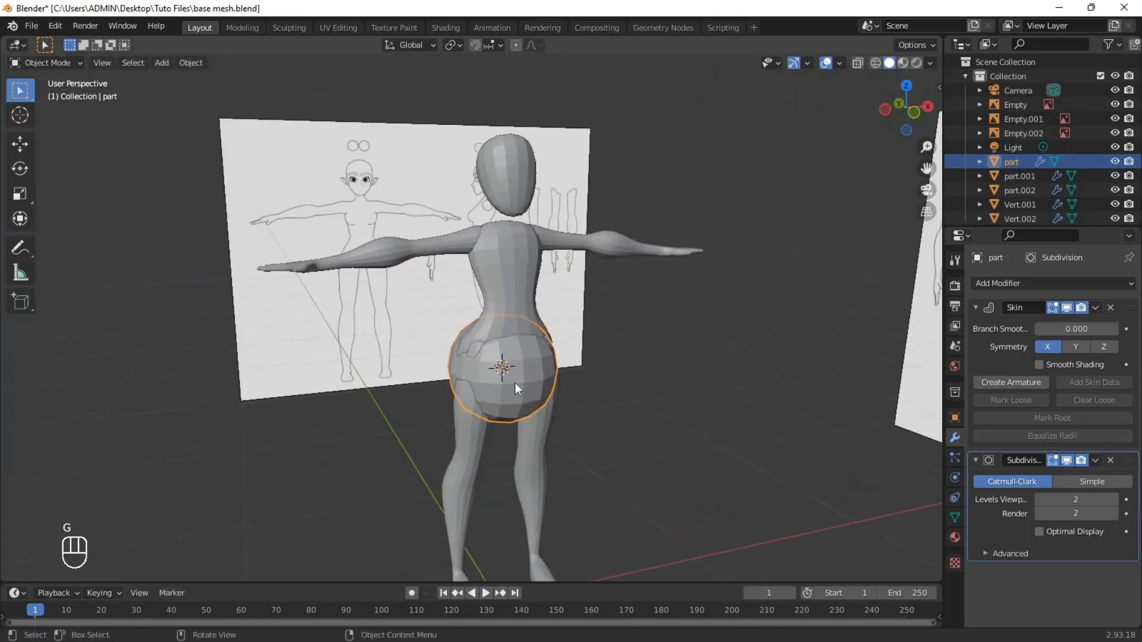
pyautogui.press('g')
pyautogui.press('z')
pyautogui.click(535, 152)
# Extrude the part's vertex upward along Z in front view, shrink both skins to the neck's width and position them between chest and head.
pyautogui.press('KP_1')
pyautogui.press('Tab')
pyautogui.scroll(3, 510, 262)
pyautogui.keyDown('shift'); pyautogui.moveTo(511, 262); pyautogui.dragTo(495, 347, button='middle'); pyautogui.keyUp('shift')
pyautogui.press('e')
pyautogui.press('z')
pyautogui.click(519, 113)
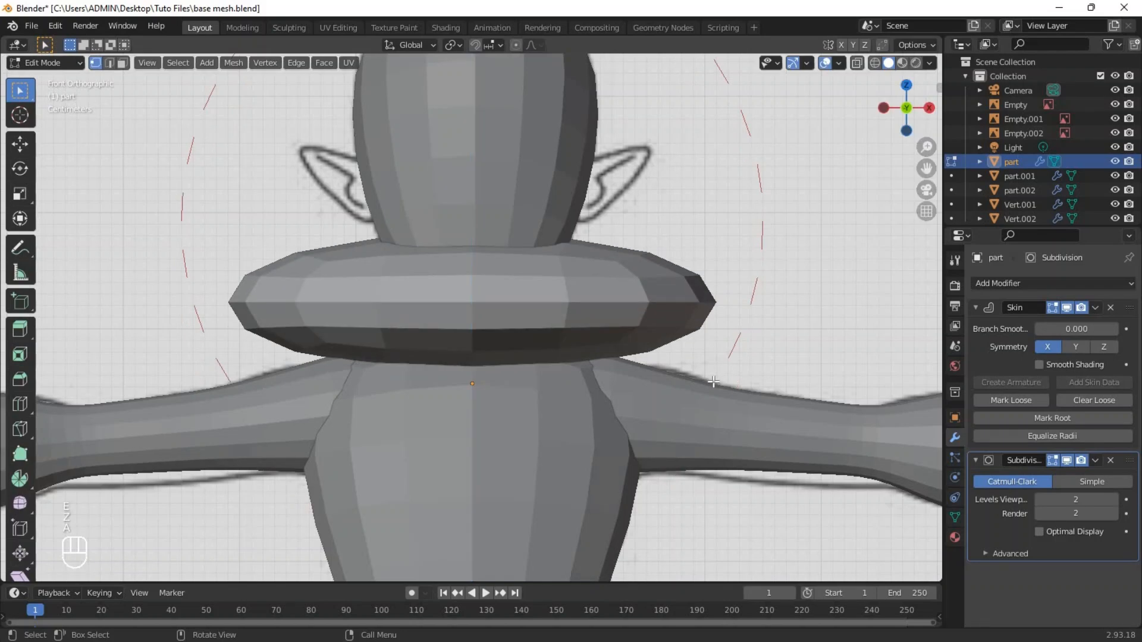
pyautogui.press('a')
pyautogui.hotkey('ctrl', 'a')
pyautogui.click(498, 323)
pyautogui.press('g')
pyautogui.click(536, 323)
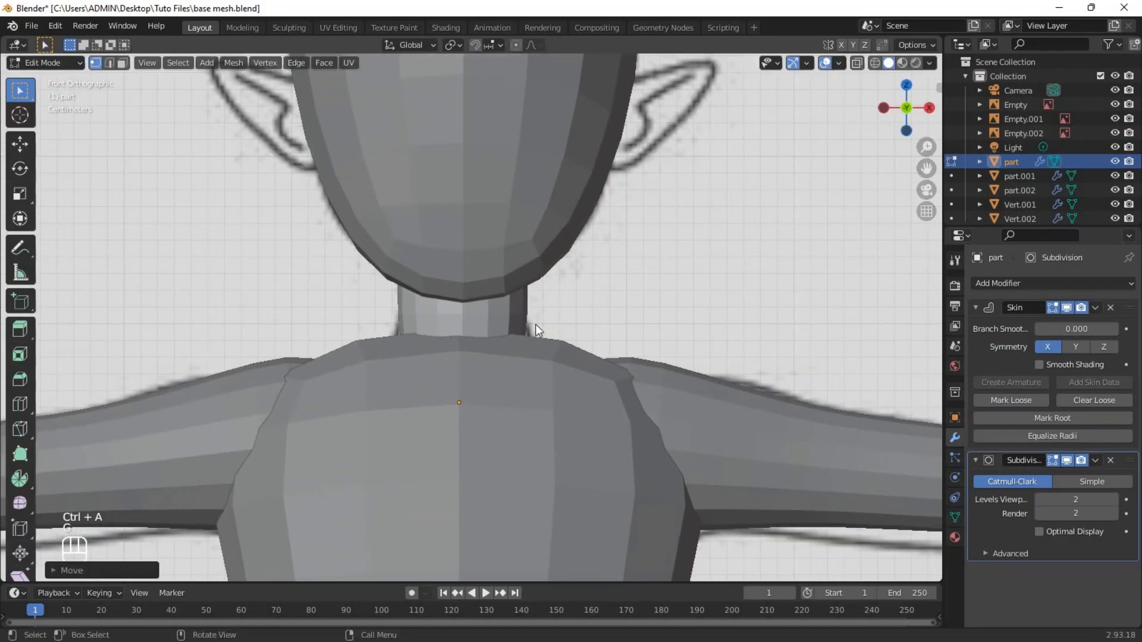
# Resize the neck's skin in wireframe side view to approximate the reference neck's depth.
pyautogui.press('KP_3')
pyautogui.hotkey('shift', 'z')
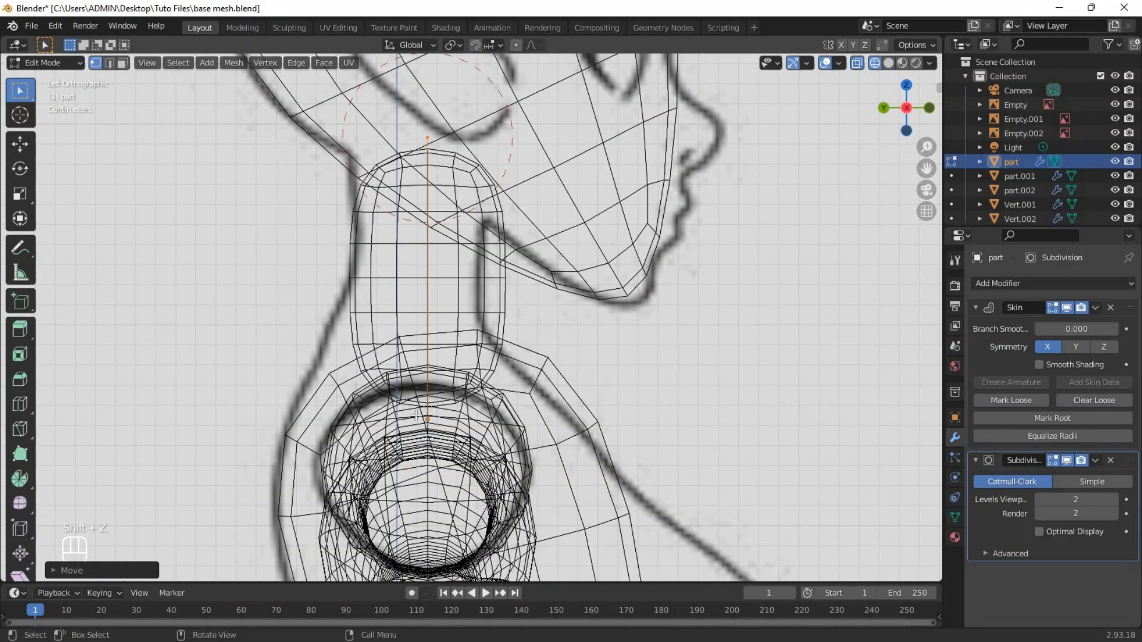
pyautogui.scroll(-2, 415, 415)
pyautogui.press('s')
pyautogui.press('y')
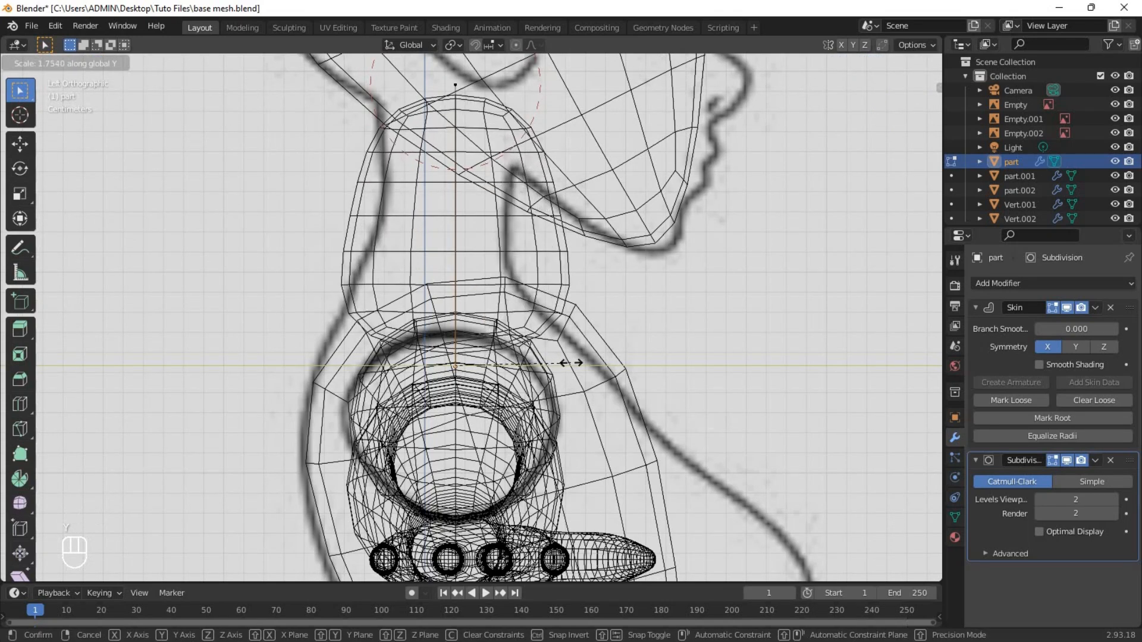
pyautogui.click(490, 276)
# Narrow the skin at a new loop cut halfway up the neck and enlarge the skin at the neck's base vertex.
pyautogui.hotkey('shift', 'z')
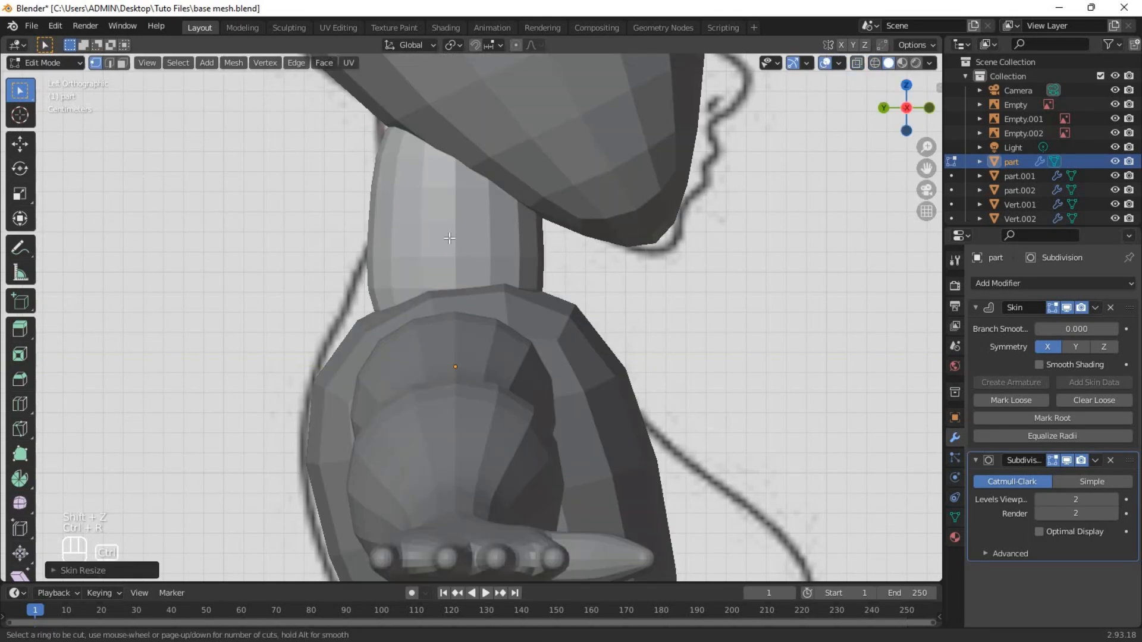
pyautogui.hotkey('ctrl', 'a')
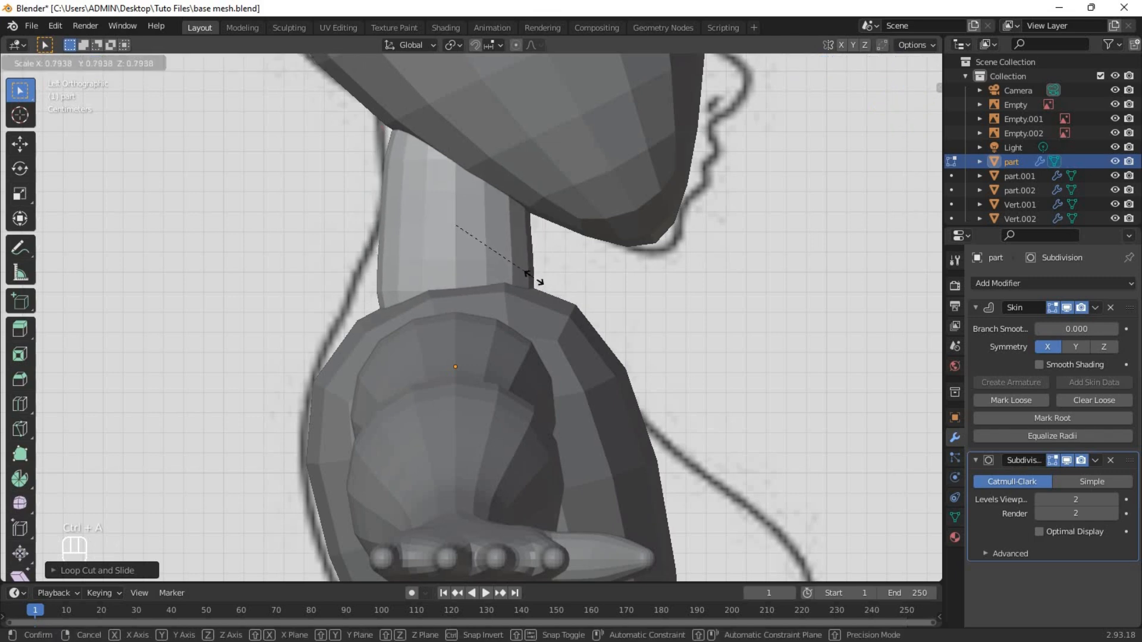
pyautogui.click(529, 275)
pyautogui.hotkey('shift', 'z')
pyautogui.hotkey('ctrl', 'a')
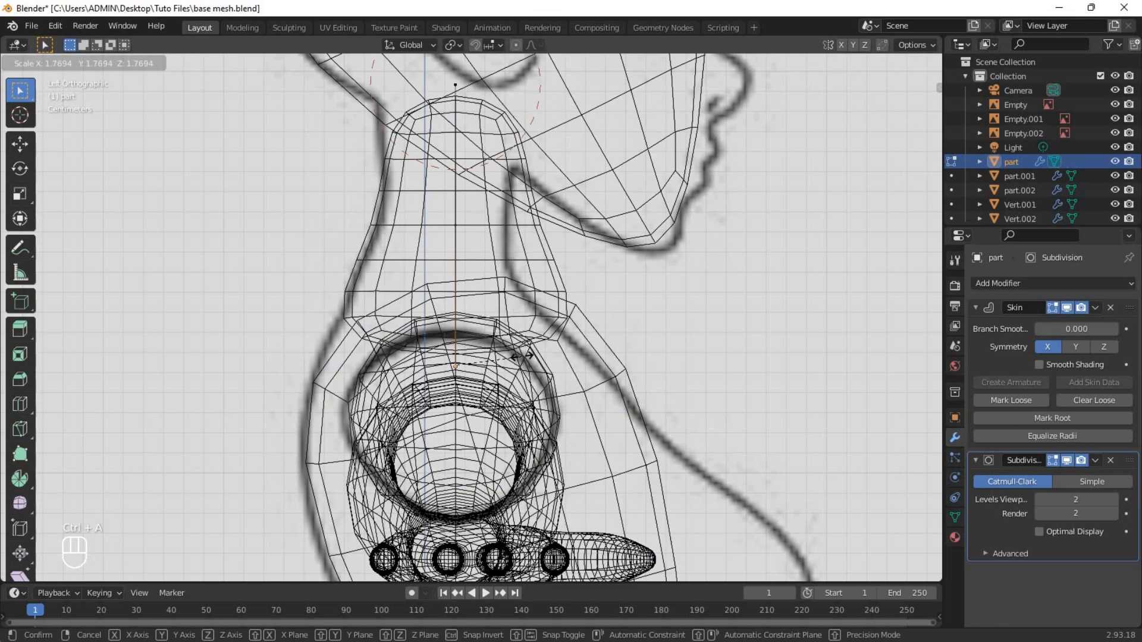
pyautogui.click(517, 356)
# Move the neck's base vertex backward and adjust the neck's position and top skin to the side reference.
pyautogui.press('g')
pyautogui.click(492, 355)
pyautogui.keyDown('shift'); pyautogui.moveTo(491, 334); pyautogui.dragTo(535, 420, button='middle'); pyautogui.keyUp('shift')
pyautogui.click(499, 172)
pyautogui.hotkey('ctrl', 'a')
pyautogui.press('a')
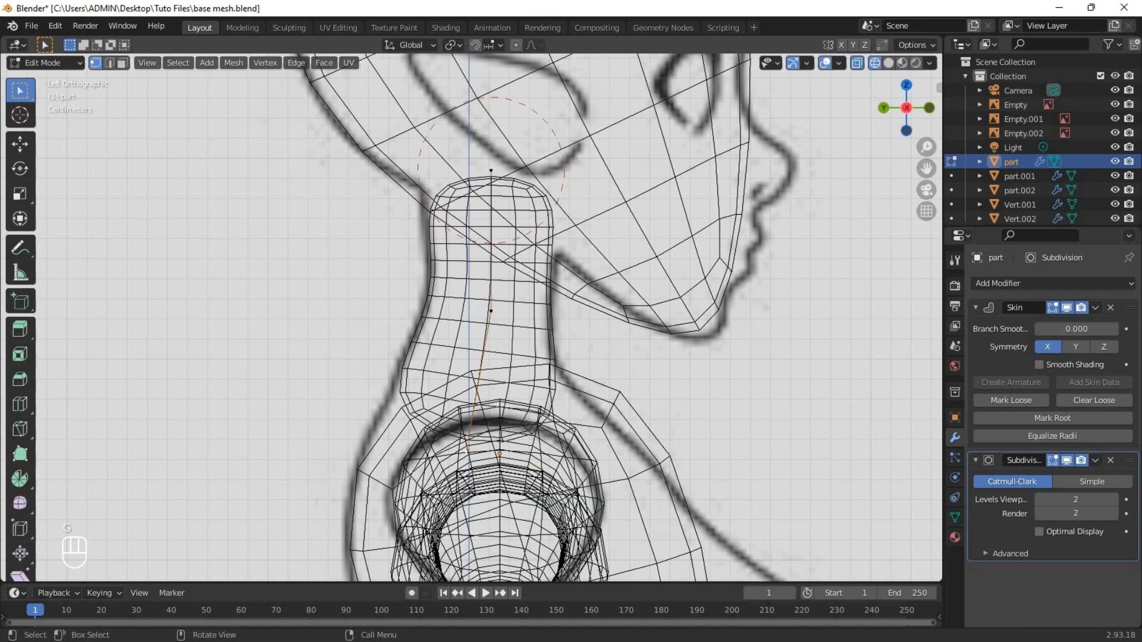
pyautogui.press('g')
pyautogui.click(610, 360)
# Return to solid front view, resize the neck's skin to the reference and inspect the whole figure.
pyautogui.press('`')
pyautogui.click(543, 321)
pyautogui.hotkey('shift', 'z')
pyautogui.hotkey('ctrl', 'a')
pyautogui.click(541, 354)
pyautogui.moveTo(571, 348)
pyautogui.mouseDown(button='middle')
pyautogui.moveTo(477, 329)
pyautogui.moveTo(671, 319)
pyautogui.moveTo(471, 298)
pyautogui.moveTo(380, 323)
pyautogui.moveTo(701, 297)
pyautogui.mouseUp(button='middle')
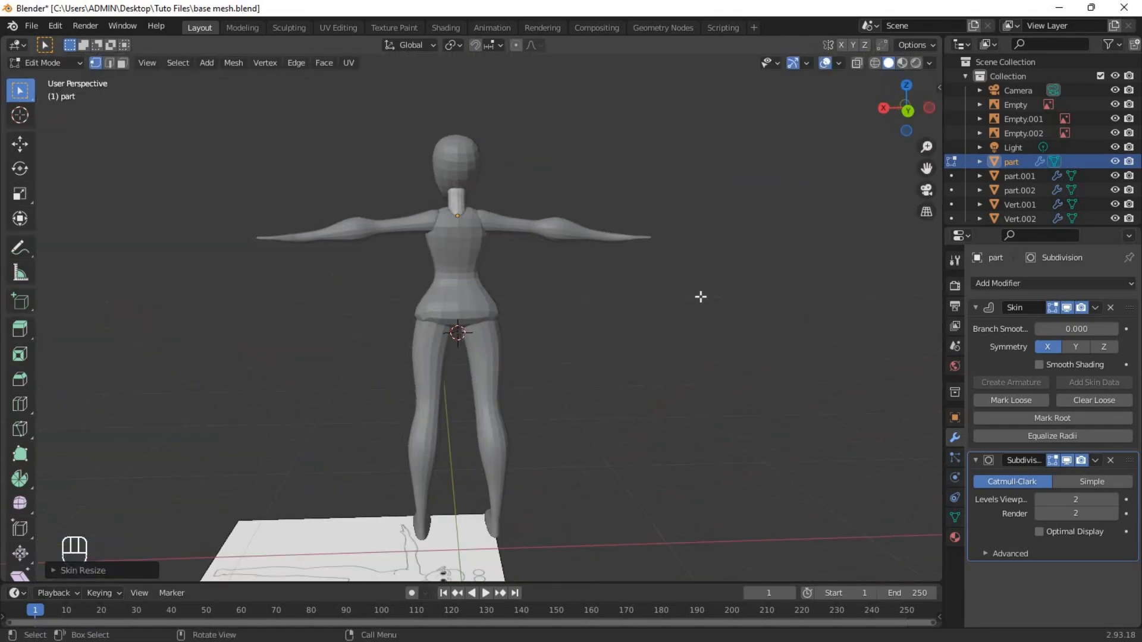
pyautogui.moveTo(562, 296); pyautogui.dragTo(625, 298, button='middle')
# Add a cube at the hips, scale it down and give it a Subdivision Surface modifier.
pyautogui.hotkey('shift', 'a')
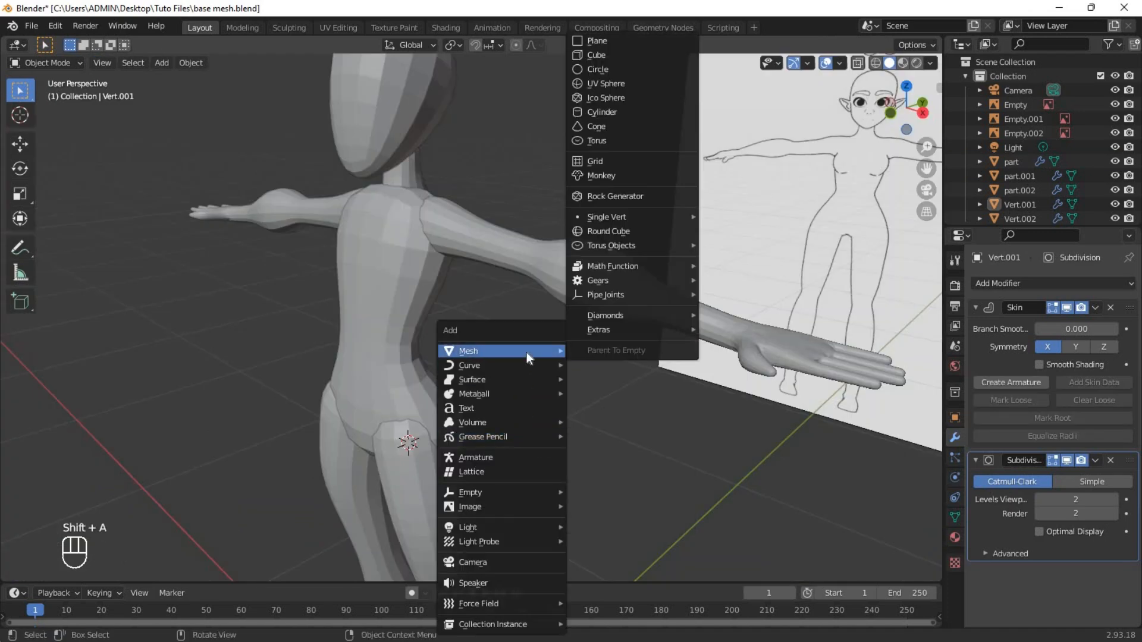
pyautogui.click(620, 59)
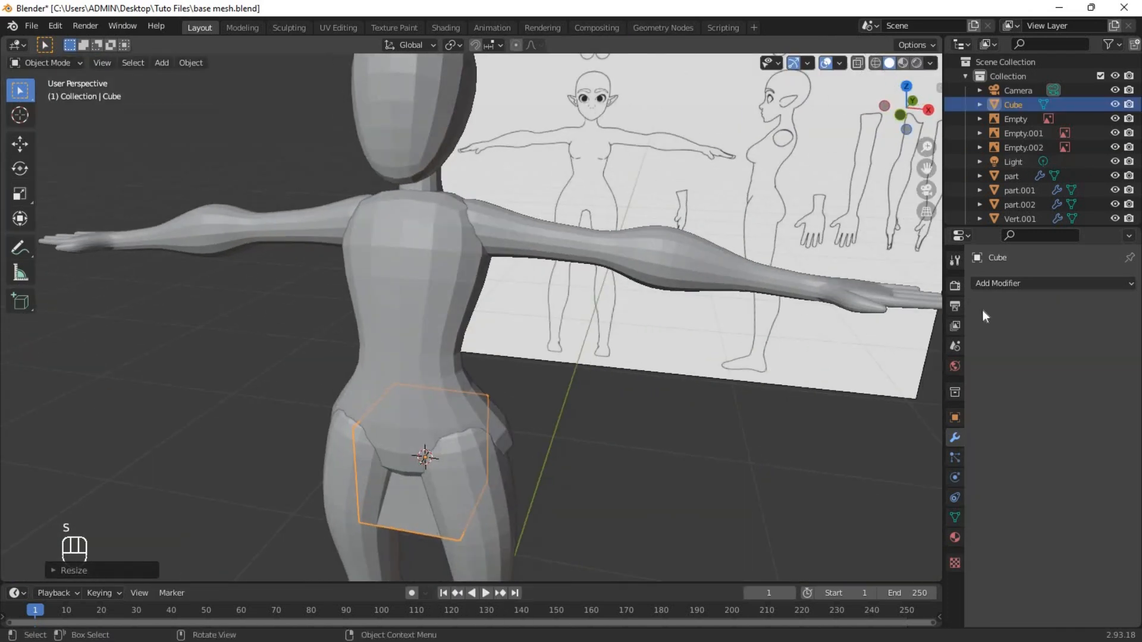
pyautogui.click(1012, 283)
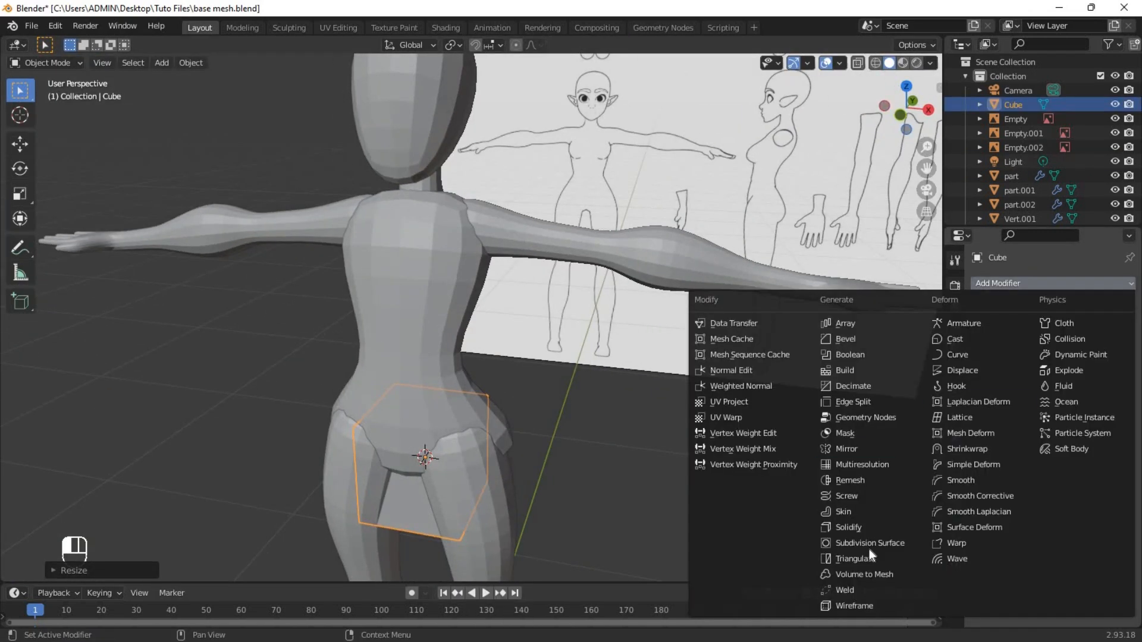
pyautogui.click(870, 549)
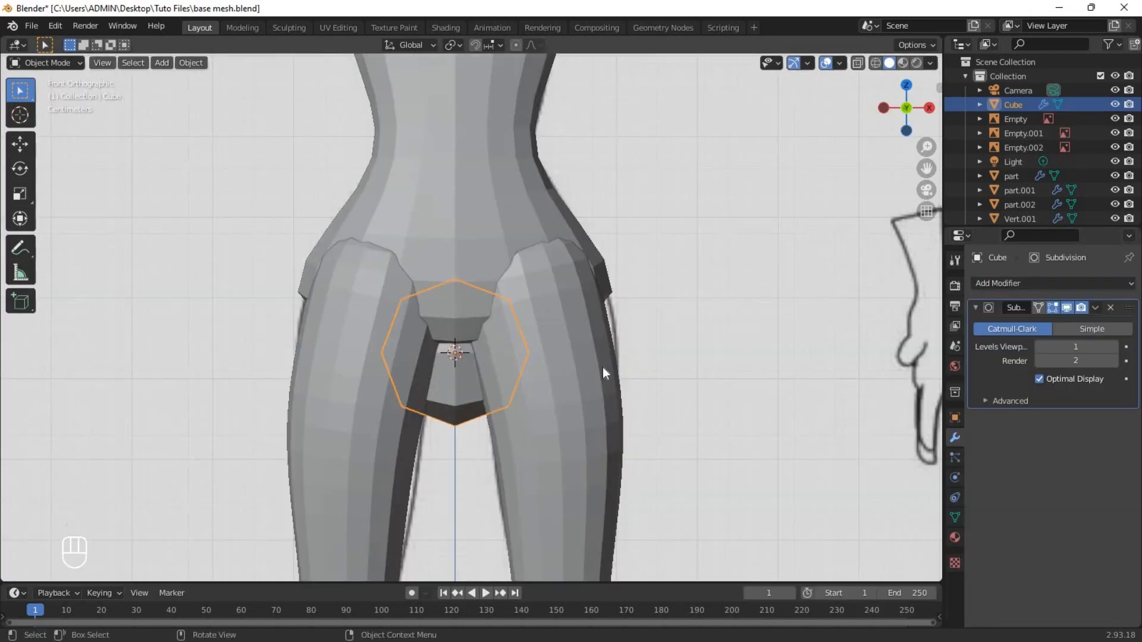
# Move the cube onto one buttock, set its viewport subdivision level to 2 and disable Optimal Display.
pyautogui.press('g')
pyautogui.click(701, 312)
pyautogui.moveTo(701, 311); pyautogui.dragTo(530, 351, button='middle')
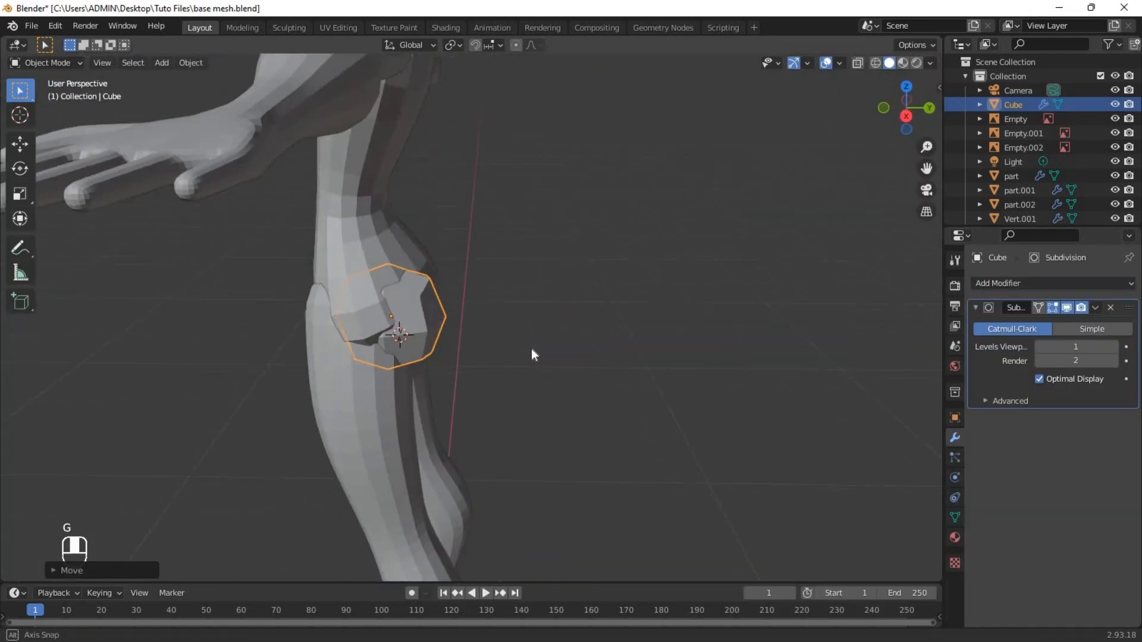
pyautogui.moveTo(782, 351); pyautogui.dragTo(1081, 381, button='middle')
pyautogui.click(1039, 379)
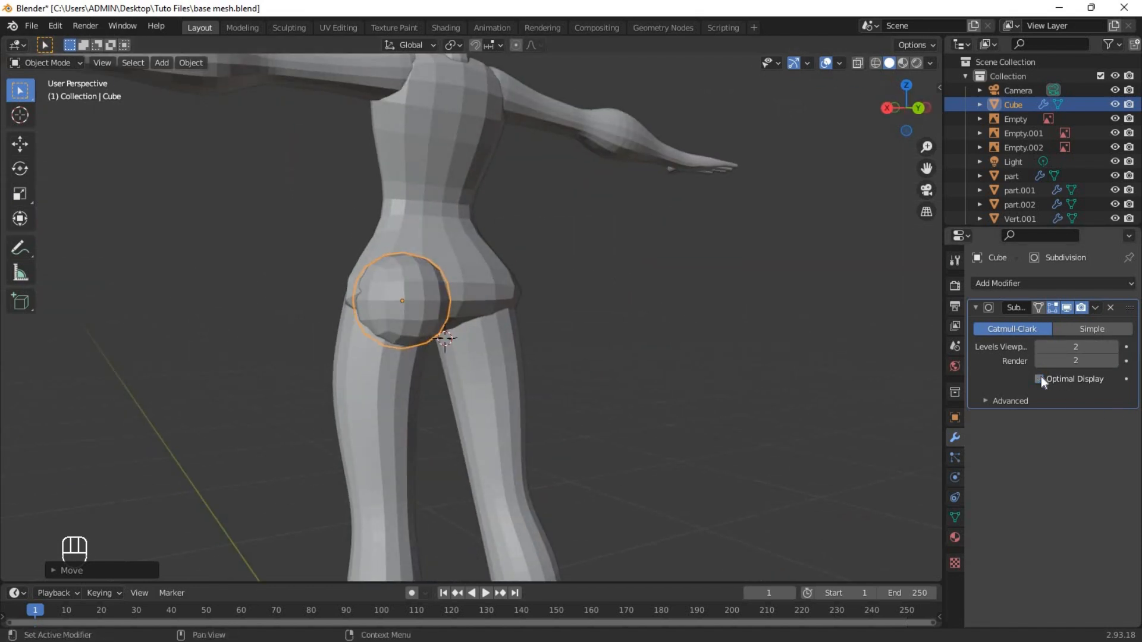
pyautogui.press('`')
pyautogui.click(629, 305)
pyautogui.moveTo(631, 306); pyautogui.dragTo(655, 317, button='middle')
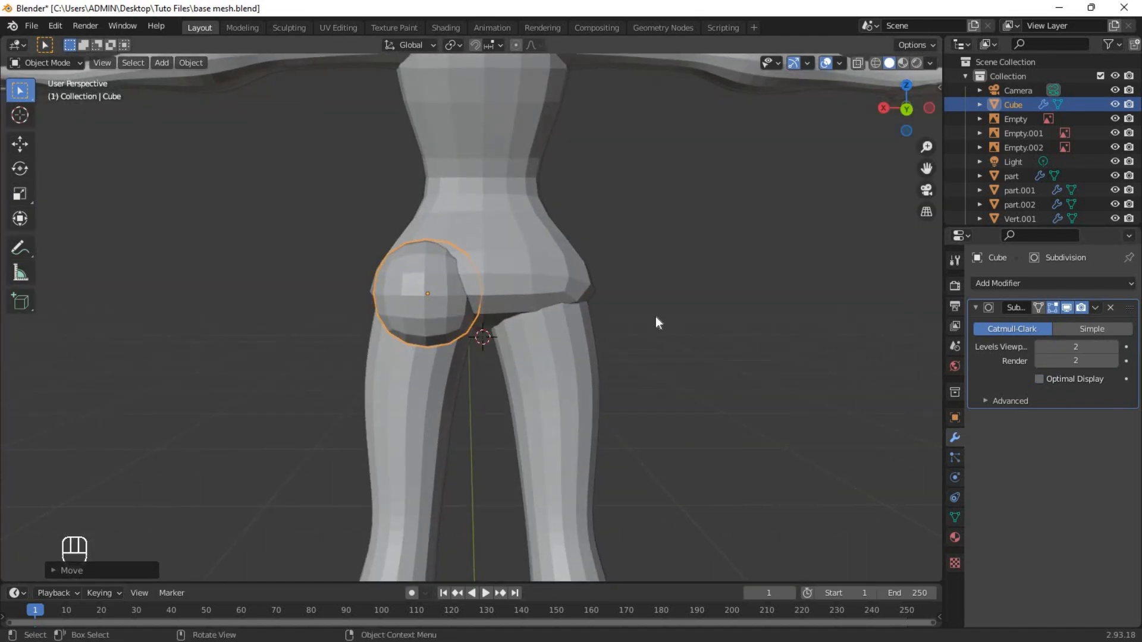
# Stretch the buttock cube's mesh along Z, then rotate and move it over the top of the thigh.
pyautogui.press('Tab')
pyautogui.press('s')
pyautogui.press('z')
pyautogui.click(622, 139)
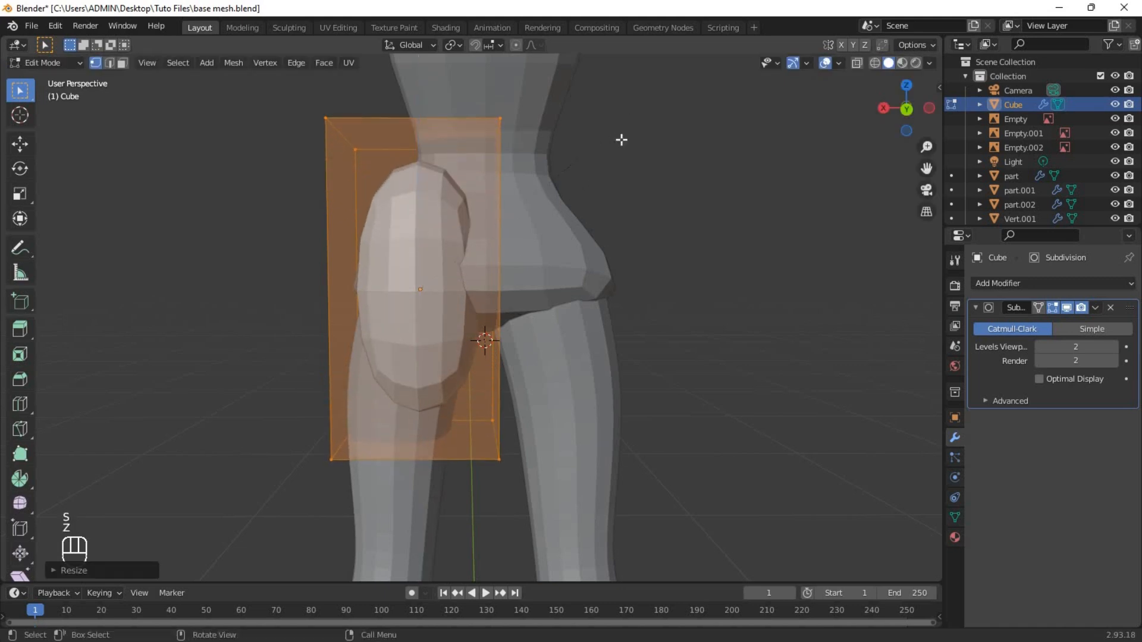
pyautogui.press('r')
pyautogui.click(676, 283)
pyautogui.press('g')
pyautogui.click(689, 257)
# Tilt the buttock mesh from the side to follow the hip's slope and resize it.
pyautogui.moveTo(529, 327); pyautogui.dragTo(644, 359, button='middle')
pyautogui.press('r')
pyautogui.click(660, 317)
pyautogui.press('s')
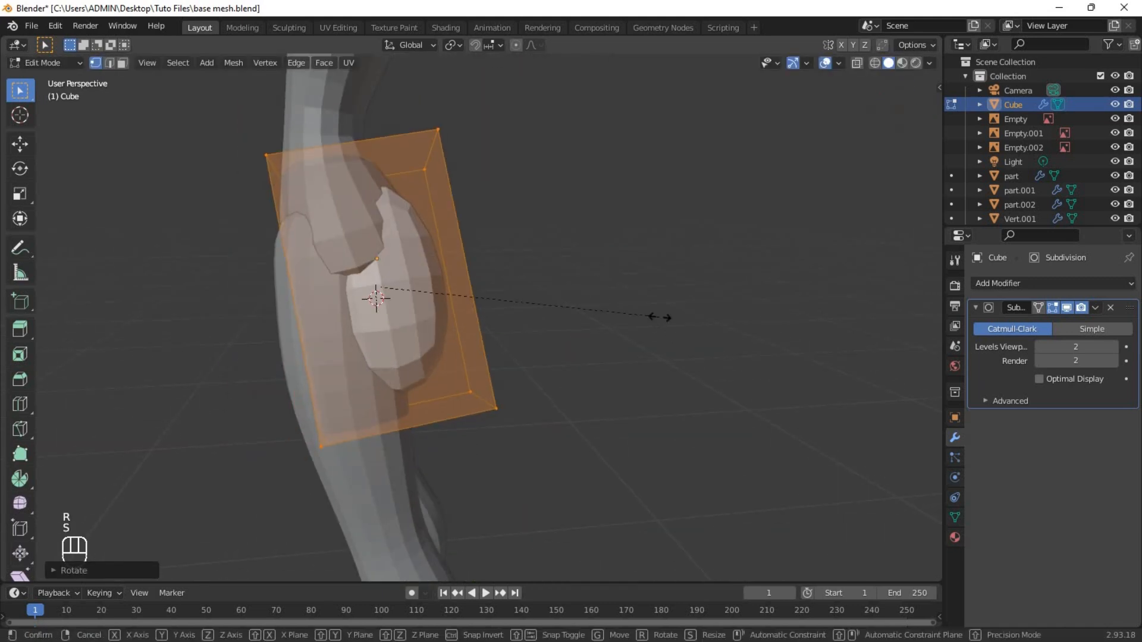
pyautogui.click(705, 311)
pyautogui.press('Tab')
pyautogui.press('Tab')
# Add a horizontal loop cut around the buttock mesh and edge-slide part of its cage to shape the form.
pyautogui.moveTo(704, 310); pyautogui.dragTo(495, 304, button='middle')
pyautogui.hotkey('ctrl', 'r')
pyautogui.press('3')
pyautogui.click(479, 416)
pyautogui.press('2')
pyautogui.moveTo(574, 267); pyautogui.dragTo(643, 311, button='middle')
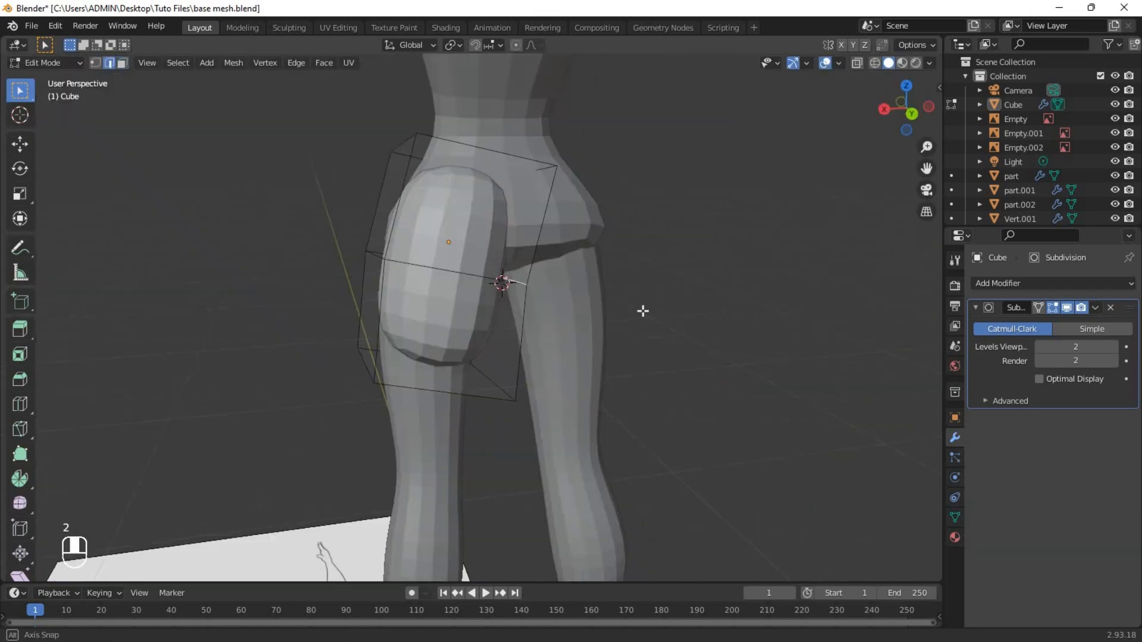
pyautogui.press('g')
pyautogui.press('g')
pyautogui.click(627, 383)
# Slide another edge of the buttock cage to refine its contour and leave mesh editing.
pyautogui.moveTo(416, 229); pyautogui.dragTo(586, 273, button='middle')
pyautogui.scroll(3, 586, 274)
pyautogui.click(465, 354)
pyautogui.press('g')
pyautogui.press('g')
pyautogui.click(454, 208)
pyautogui.moveTo(454, 209); pyautogui.dragTo(387, 203, button='middle')
pyautogui.press('Tab')
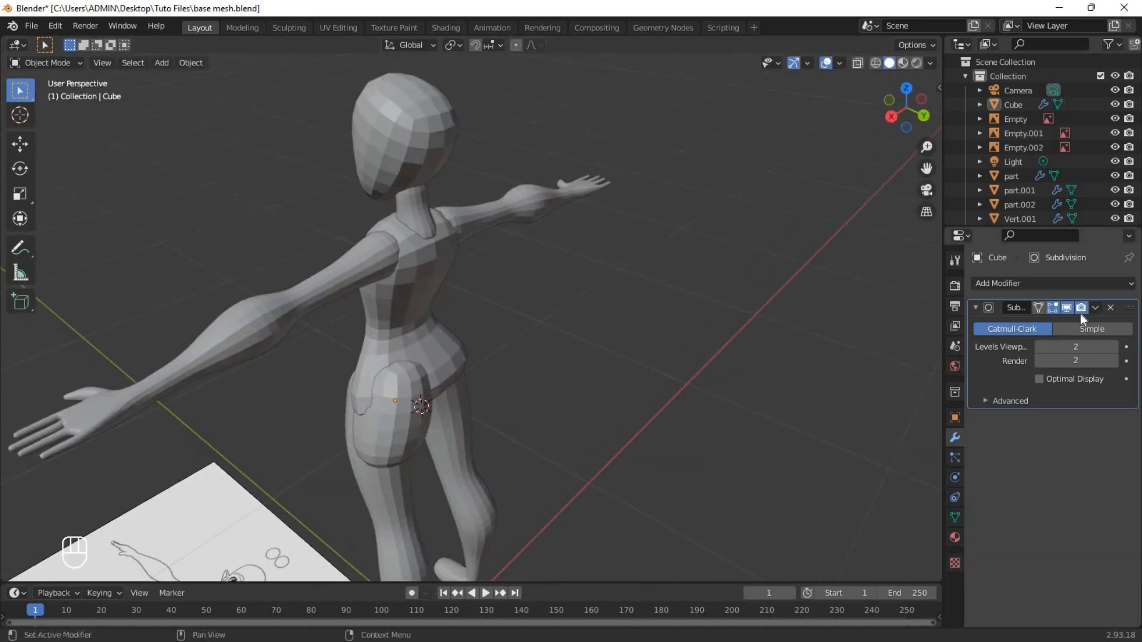
# Add a Mirror modifier to the buttock cube with the body object Vert.001 as the mirror object.
pyautogui.click(1062, 284)
pyautogui.click(852, 452)
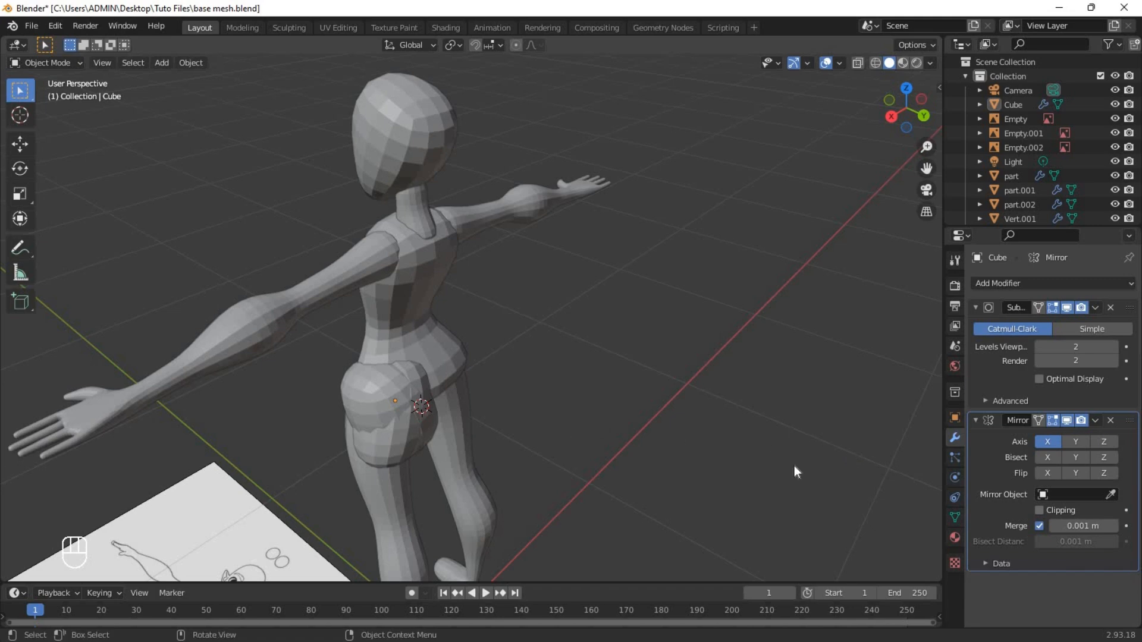
pyautogui.click(425, 287)
pyautogui.moveTo(520, 362); pyautogui.dragTo(821, 405, button='middle')
pyautogui.scroll(-4, 423, 328)
pyautogui.scroll(4, 654, 381)
# Edge-slide the upper edge of the buttock cage to blend it into the hip, leave mesh editing and return to front view.
pyautogui.press('Tab')
pyautogui.click(503, 337)
pyautogui.press('g')
pyautogui.press('g')
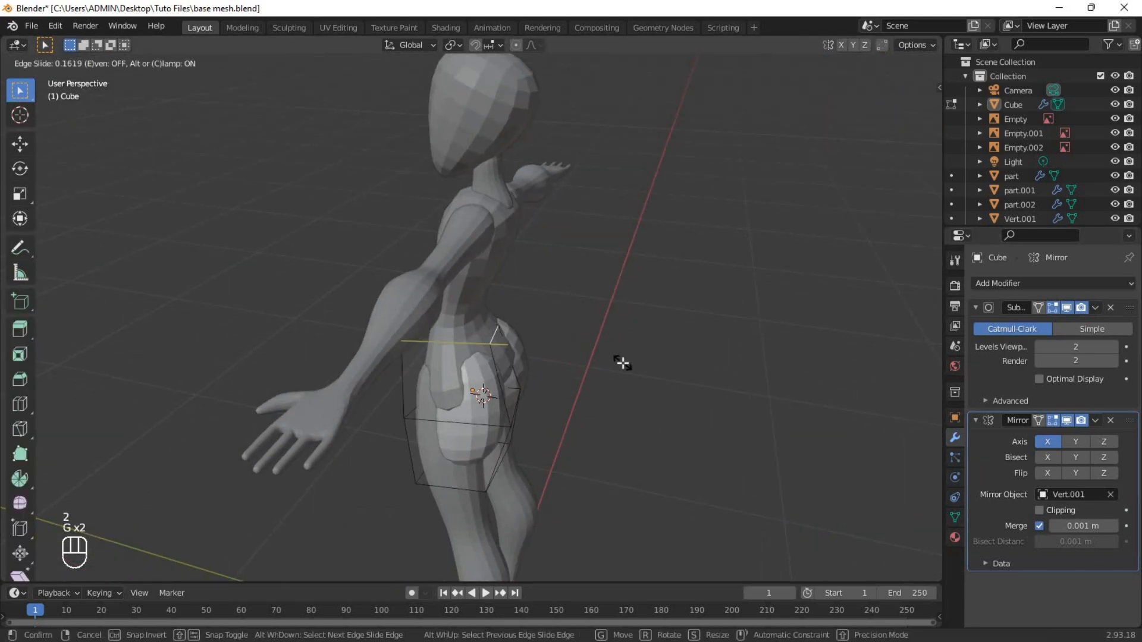
pyautogui.click(622, 363)
pyautogui.moveTo(622, 393); pyautogui.dragTo(493, 242, button='middle')
pyautogui.press('Tab')
pyautogui.scroll(-3, 579, 394)
pyautogui.scroll(5, 531, 341)
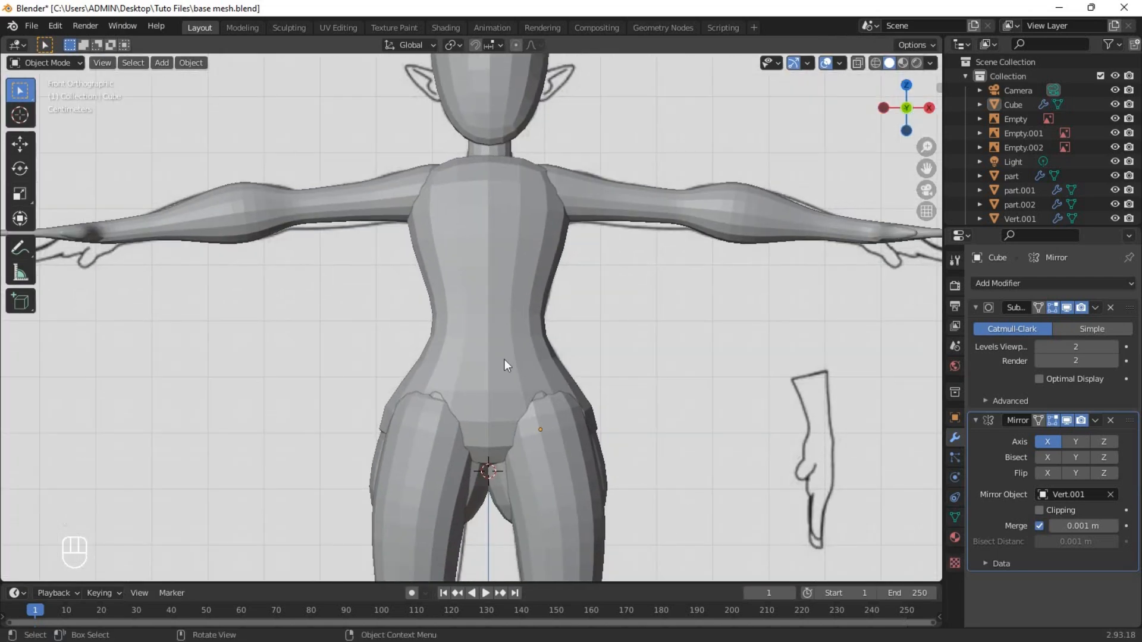
# Add a scaled-down cube at the chest with a Subdivision Surface modifier at viewport level 2 and Optimal Display off.
pyautogui.hotkey('shift', 'a')
pyautogui.click(571, 373)
pyautogui.press('s')
pyautogui.click(644, 449)
pyautogui.click(1053, 283)
pyautogui.click(867, 542)
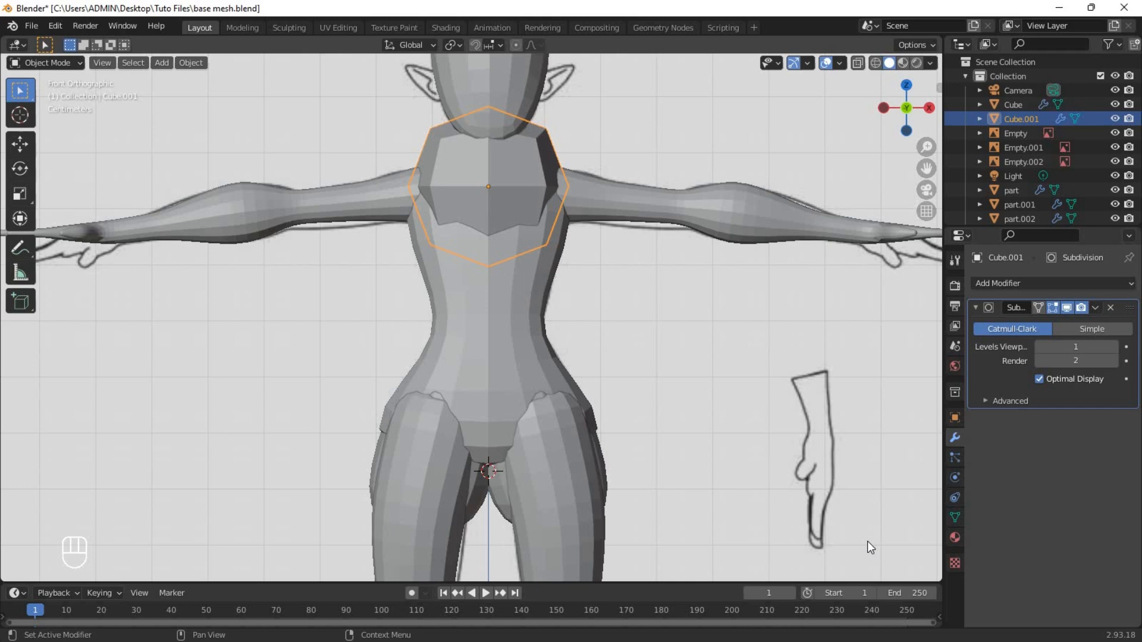
pyautogui.click(1112, 347)
pyautogui.click(1040, 379)
# Position and resize the chest cube over one breast, moving it forward along Y to the reference in side view.
pyautogui.press('g')
pyautogui.press('s')
pyautogui.click(595, 411)
pyautogui.moveTo(410, 389); pyautogui.dragTo(538, 374, button='middle')
pyautogui.press('g')
pyautogui.press('y')
pyautogui.click(540, 375)
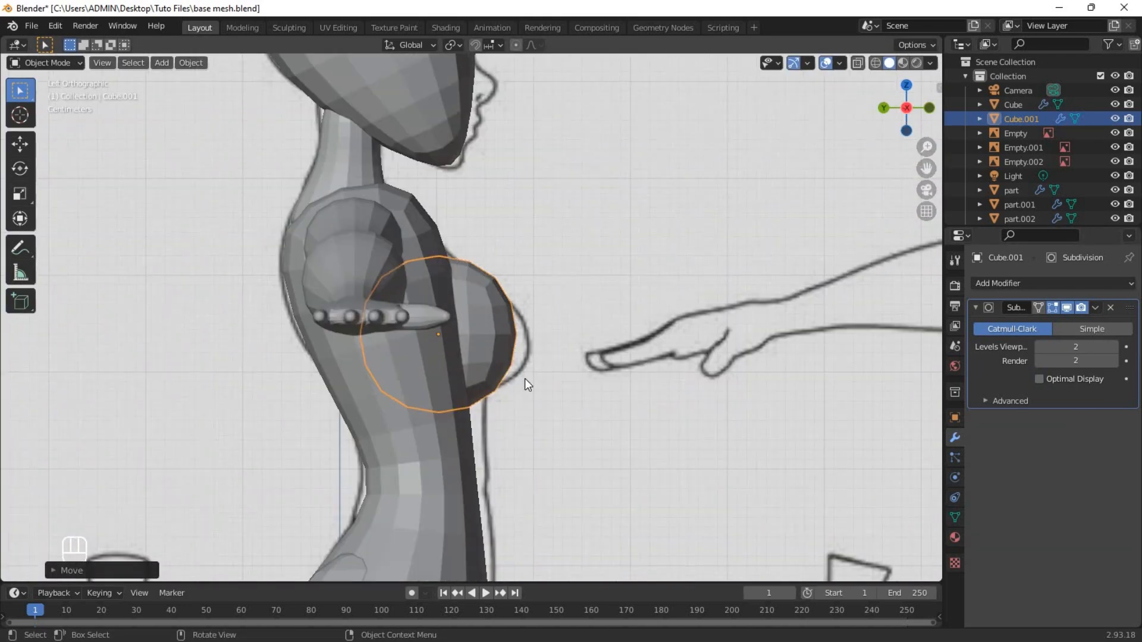
# Enter mesh editing on the breast cube and add a centred horizontal loop cut.
pyautogui.press('Tab')
pyautogui.moveTo(345, 241); pyautogui.dragTo(516, 366)
pyautogui.click(476, 301)
pyautogui.rightClick(476, 301)
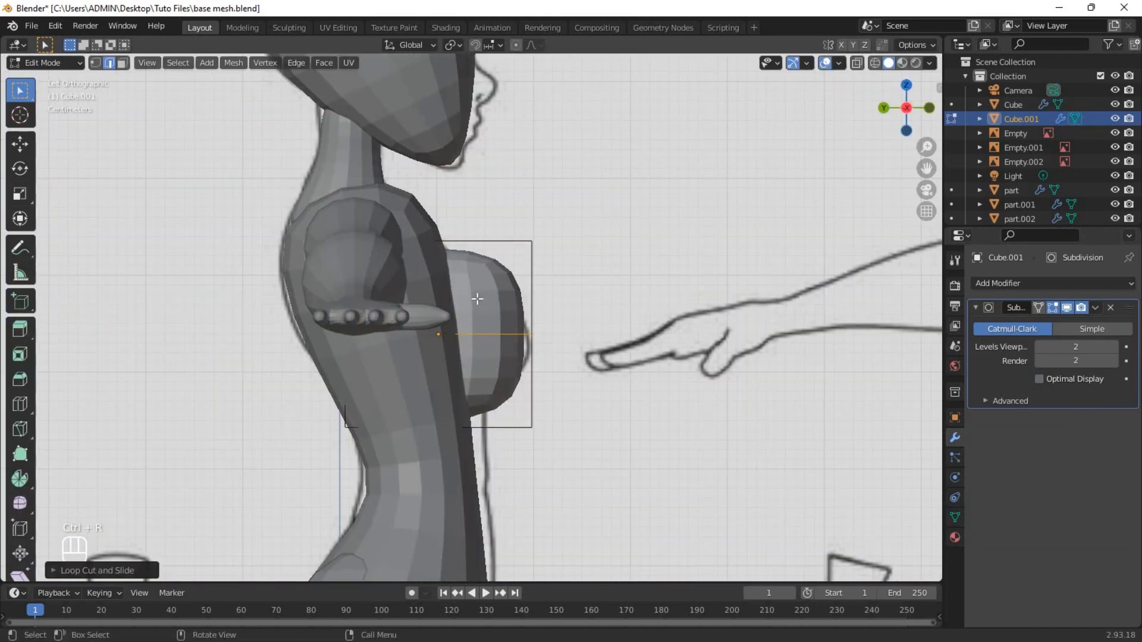
# Lower the breast cube's loop cut along Z and scale the whole cage along Y to fit the side-view reference.
pyautogui.press('g')
pyautogui.press('z')
pyautogui.press('3')
pyautogui.moveTo(477, 301); pyautogui.dragTo(440, 327, button='middle')
pyautogui.press('ctrl+KP_3')
pyautogui.hotkey('shift', 'z')
pyautogui.press('a')
pyautogui.press('s')
pyautogui.press('y')
# Move and slide the breast cage's upper front vertices to follow the breast profile in side view.
pyautogui.press('1')
pyautogui.press('g')
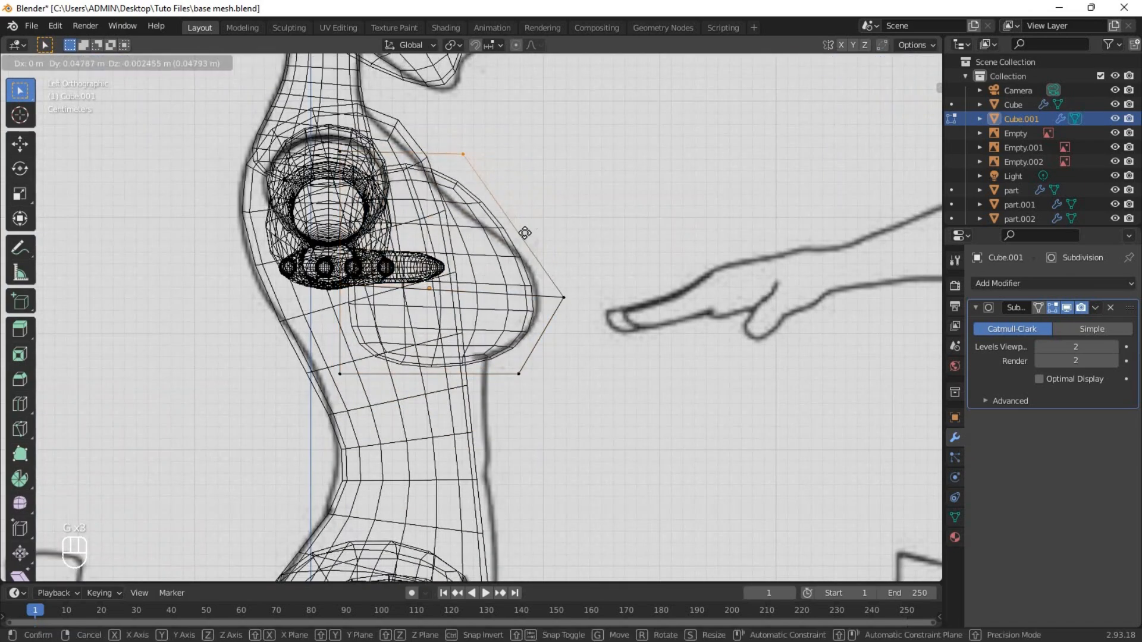
pyautogui.click(526, 234)
pyautogui.press('g')
pyautogui.press('g')
pyautogui.hotkey('shift', 'z')
# Leave mesh editing and add a Mirror modifier to the breast with the torso (Vert.001) as mirror object.
pyautogui.press('Tab')
pyautogui.moveTo(476, 173)
pyautogui.mouseDown(button='middle')
pyautogui.moveTo(616, 336)
pyautogui.moveTo(597, 315)
pyautogui.moveTo(654, 306)
pyautogui.mouseUp(button='middle')
pyautogui.click(993, 284)
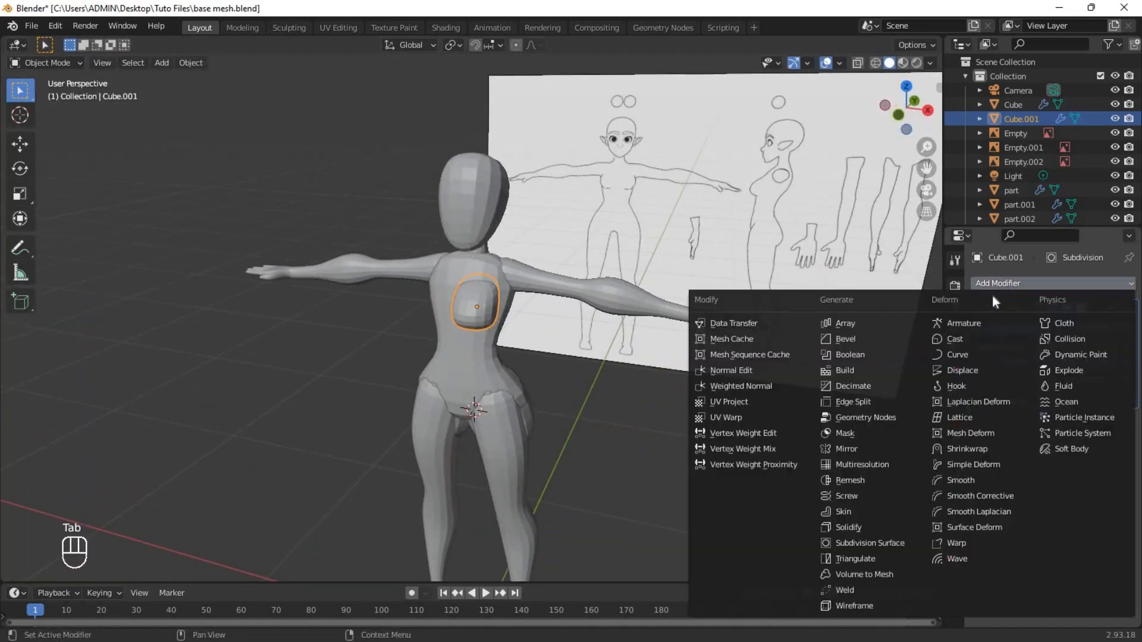
pyautogui.click(848, 449)
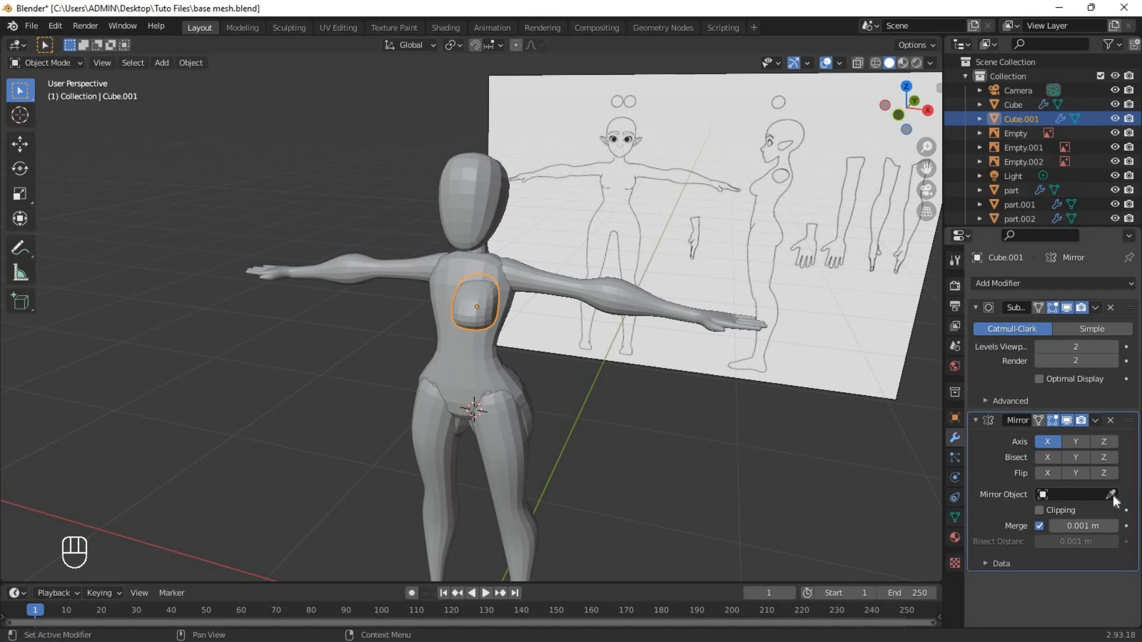
pyautogui.click(455, 361)
# Select the whole breast mesh in edit mode and move it along X to separate the mirrored pair at the centreline.
pyautogui.press('1')
pyautogui.press('Tab')
pyautogui.scroll(3, 490, 316)
pyautogui.press('a')
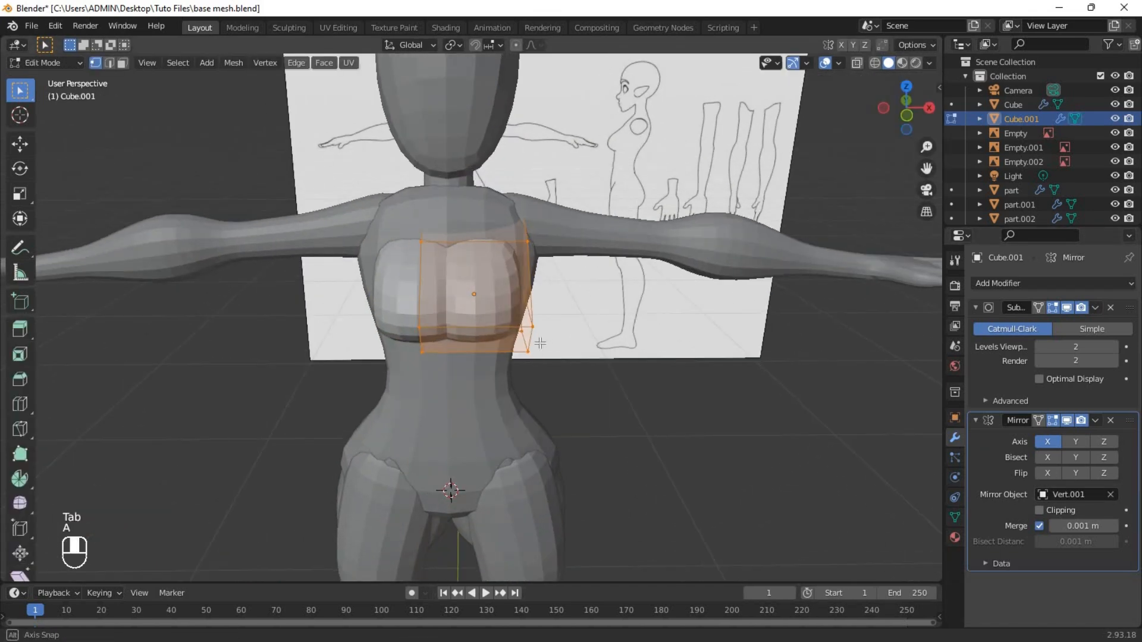
pyautogui.press('g')
pyautogui.press('x')
pyautogui.click(513, 323)
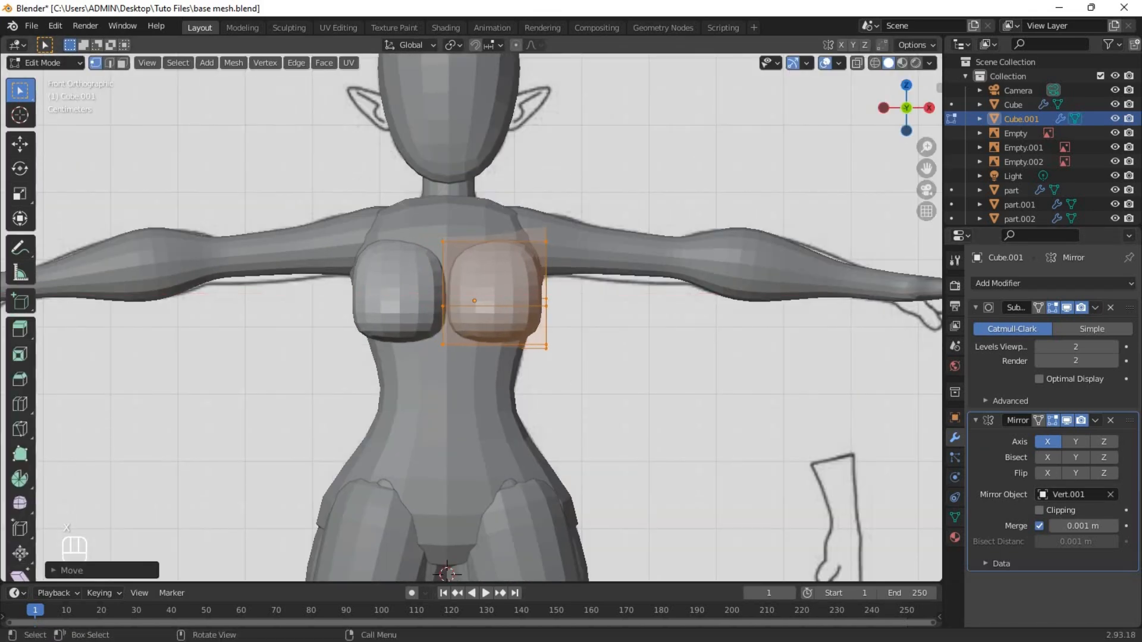
# Rotate the breast mesh to fit the chest, leave mesh editing and save the file.
pyautogui.press('r')
pyautogui.click(586, 375)
pyautogui.press('Tab')
pyautogui.moveTo(586, 375); pyautogui.dragTo(344, 203, button='middle')
pyautogui.hotkey('ctrl', 's')
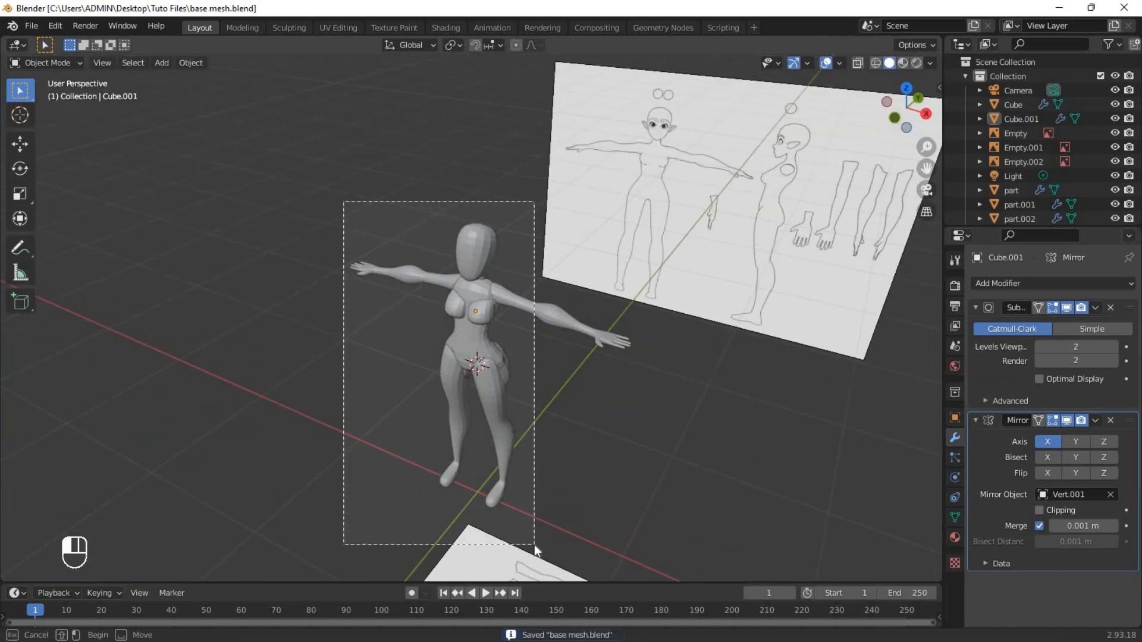
# Select all the character's body parts and convert them to mesh.
pyautogui.moveTo(535, 545); pyautogui.dragTo(594, 568)
pyautogui.moveTo(595, 568); pyautogui.dragTo(586, 335, button='middle')
pyautogui.click(603, 346)
pyautogui.moveTo(361, 166); pyautogui.dragTo(598, 577)
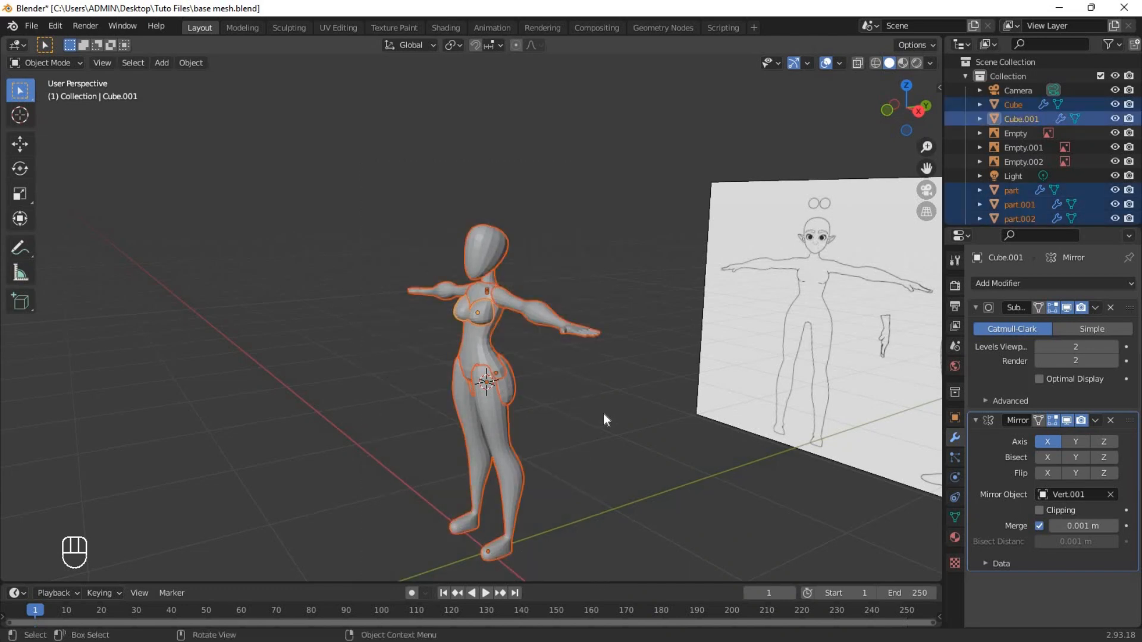
pyautogui.moveTo(603, 413); pyautogui.dragTo(476, 321, button='middle')
pyautogui.rightClick(469, 317)
pyautogui.moveTo(413, 366)
pyautogui.click(538, 381)
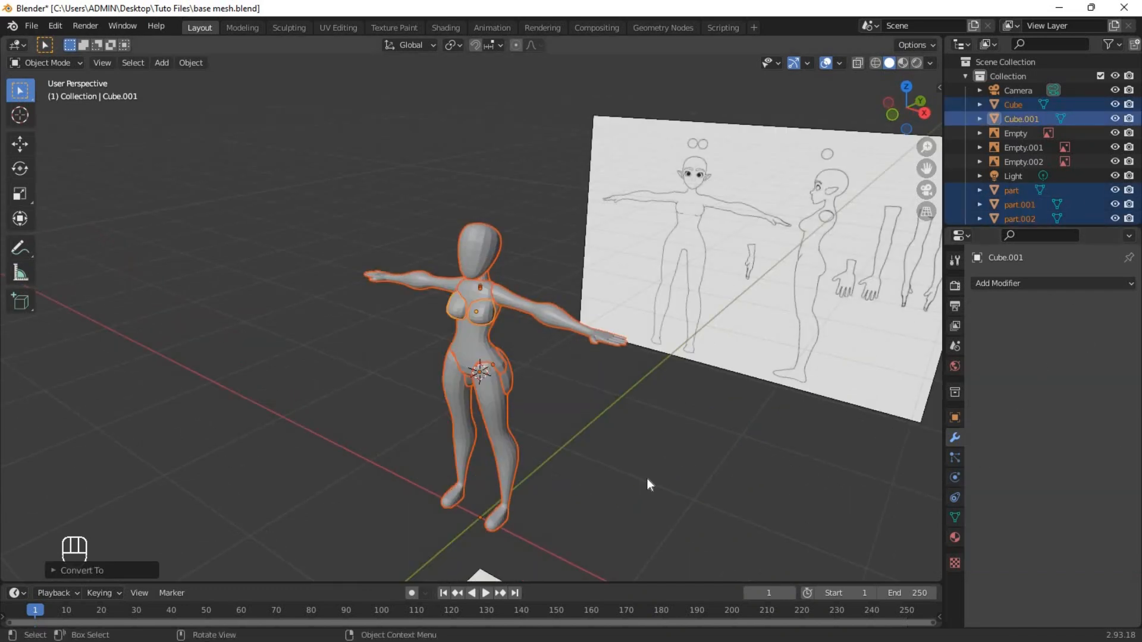
# Select all the converted body parts, shade them smooth and save the file.
pyautogui.moveTo(601, 381); pyautogui.dragTo(484, 381, button='middle')
pyautogui.scroll(2, 476, 318)
pyautogui.click(476, 316)
pyautogui.scroll(-2, 464, 333)
pyautogui.moveTo(387, 381); pyautogui.dragTo(540, 356, button='middle')
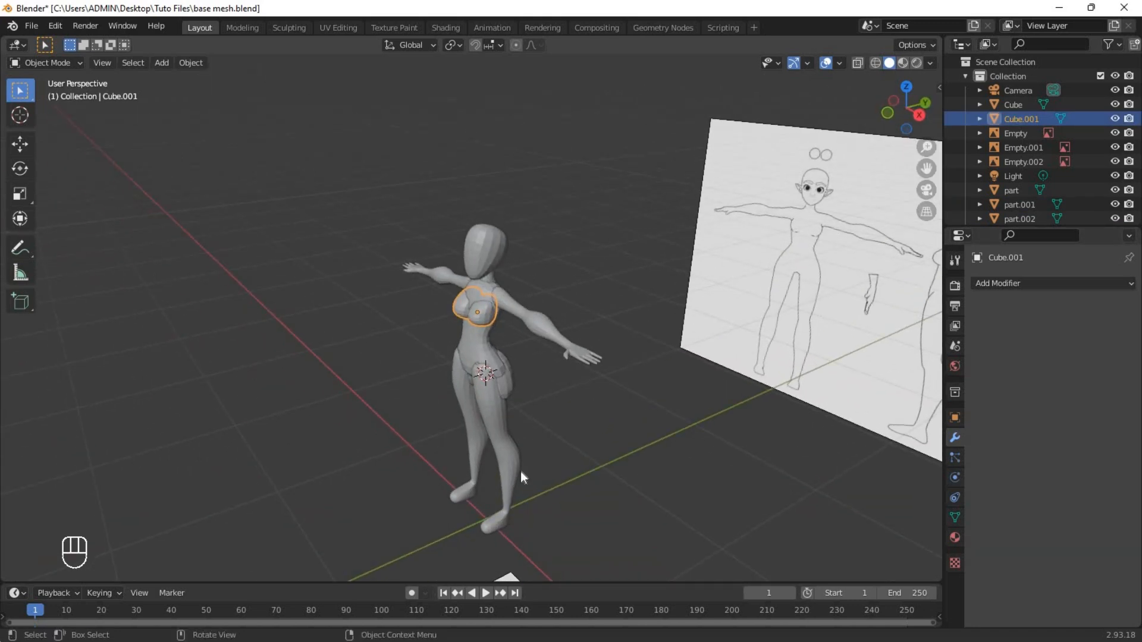
pyautogui.moveTo(553, 520); pyautogui.dragTo(552, 518)
pyautogui.rightClick(455, 330)
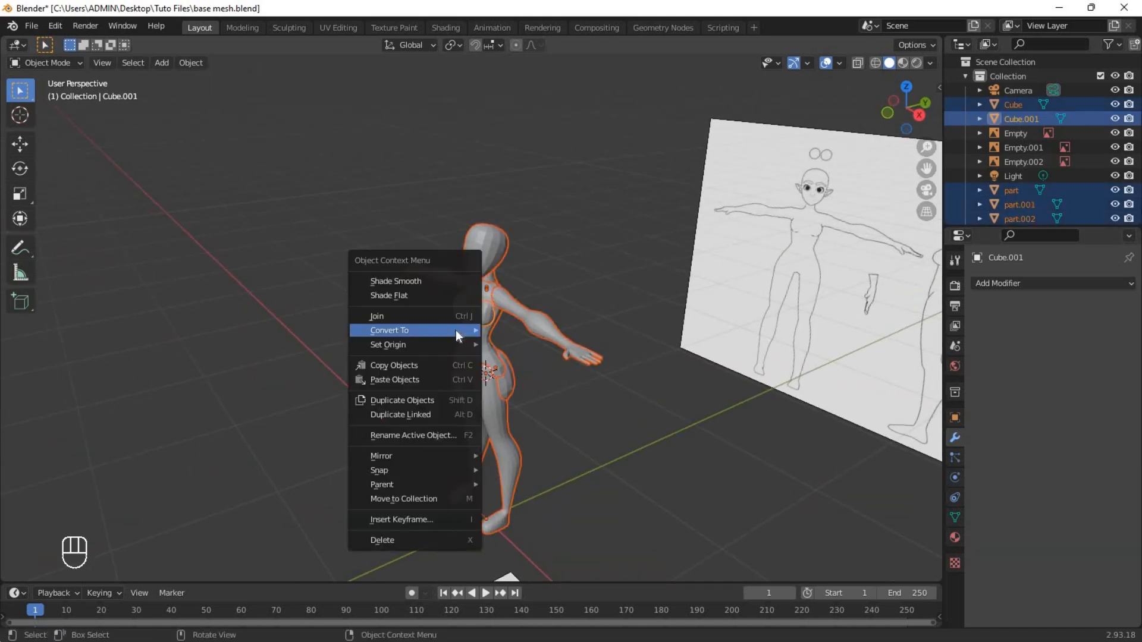
pyautogui.click(441, 283)
pyautogui.click(632, 368)
pyautogui.moveTo(636, 365); pyautogui.dragTo(476, 333, button='middle')
pyautogui.press('KP_1')
pyautogui.scroll(4, 549, 357)
pyautogui.click(464, 297)
pyautogui.hotkey('ctrl', 's')
# Examine in wireframe how the separate buttock, torso and leg meshes overlap.
pyautogui.click(528, 259)
pyautogui.moveTo(619, 289); pyautogui.dragTo(691, 288, button='middle')
pyautogui.hotkey('shift', 'z')
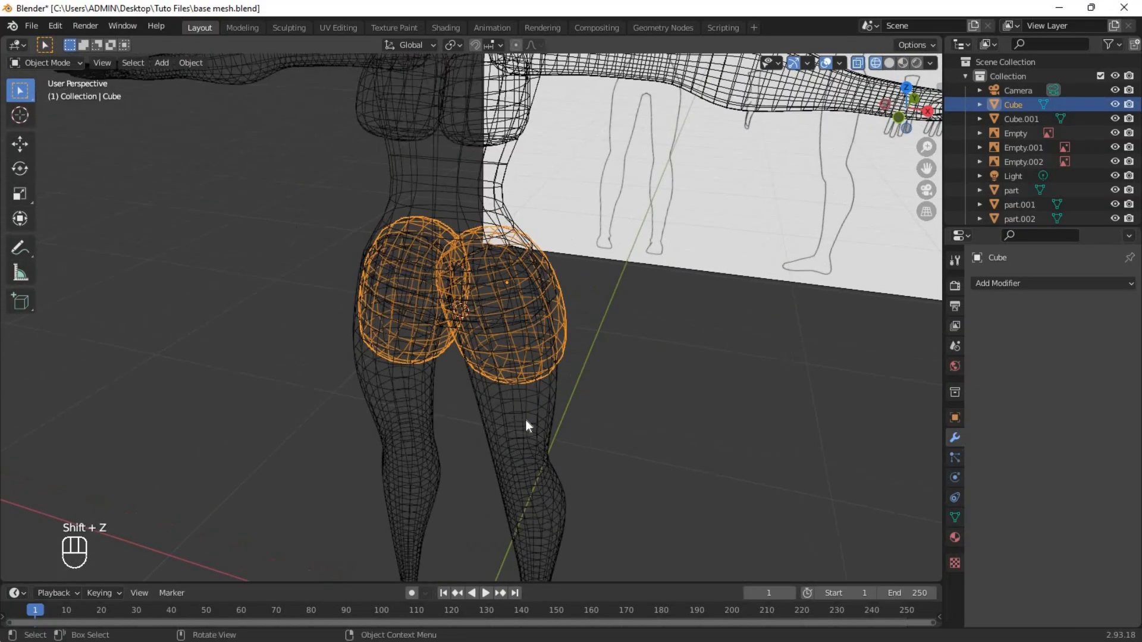
pyautogui.click(526, 420)
pyautogui.moveTo(526, 416); pyautogui.dragTo(494, 333, button='middle')
pyautogui.click(476, 207)
pyautogui.hotkey('shift', 'z')
pyautogui.scroll(-5, 511, 286)
pyautogui.moveTo(565, 298); pyautogui.dragTo(500, 310, button='middle')
# Select all the body parts and join them into one object.
pyautogui.moveTo(384, 119); pyautogui.dragTo(577, 497)
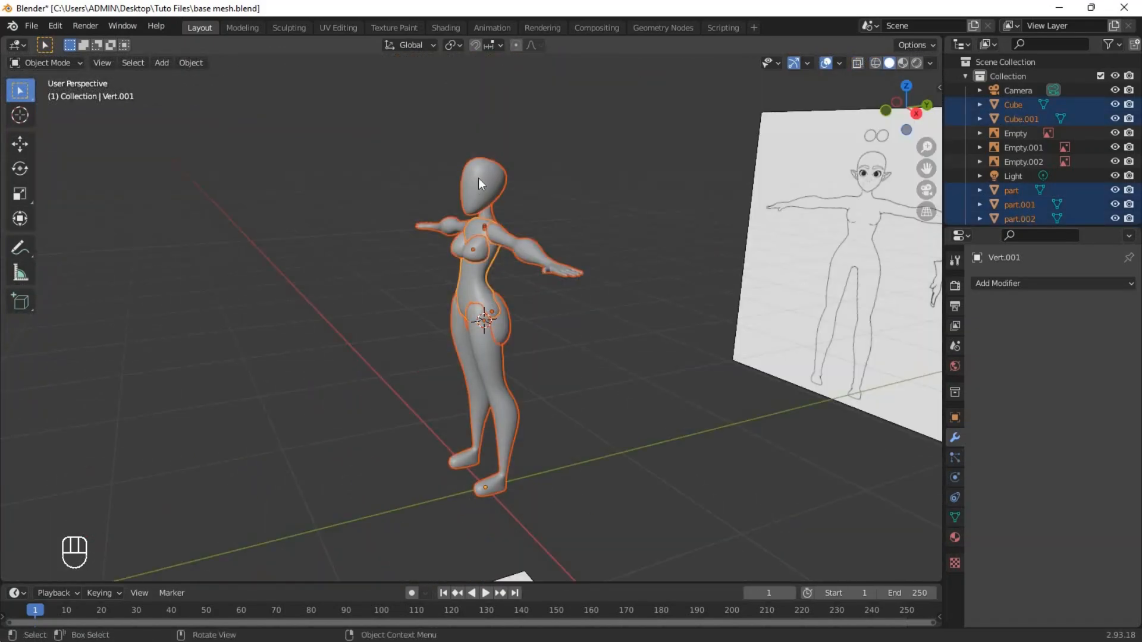
pyautogui.hotkey('ctrl', 'j')
pyautogui.click(523, 324)
pyautogui.click(486, 310)
pyautogui.press('g')
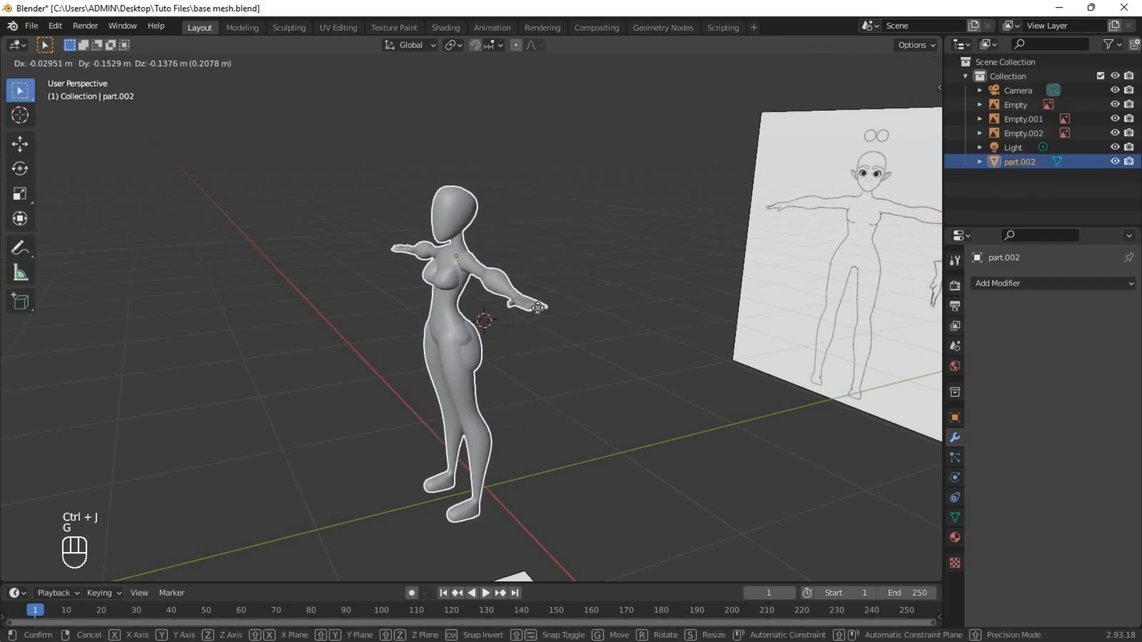
pyautogui.rightClick(538, 321)
# Examine the joined body's internal overlapping geometry in wireframe.
pyautogui.scroll(2, 538, 321)
pyautogui.scroll(2, 538, 321)
pyautogui.hotkey('shift', 'z')
pyautogui.scroll(4, 537, 322)
pyautogui.moveTo(538, 321)
pyautogui.mouseDown(button='middle')
pyautogui.moveTo(737, 313)
pyautogui.moveTo(534, 316)
pyautogui.moveTo(620, 337)
pyautogui.mouseUp(button='middle')
pyautogui.scroll(-3, 619, 337)
pyautogui.hotkey('shift', 'z')
pyautogui.scroll(-3, 620, 338)
# Save the file and add a Remesh modifier to the joined body.
pyautogui.hotkey('ctrl', 's')
pyautogui.click(1029, 283)
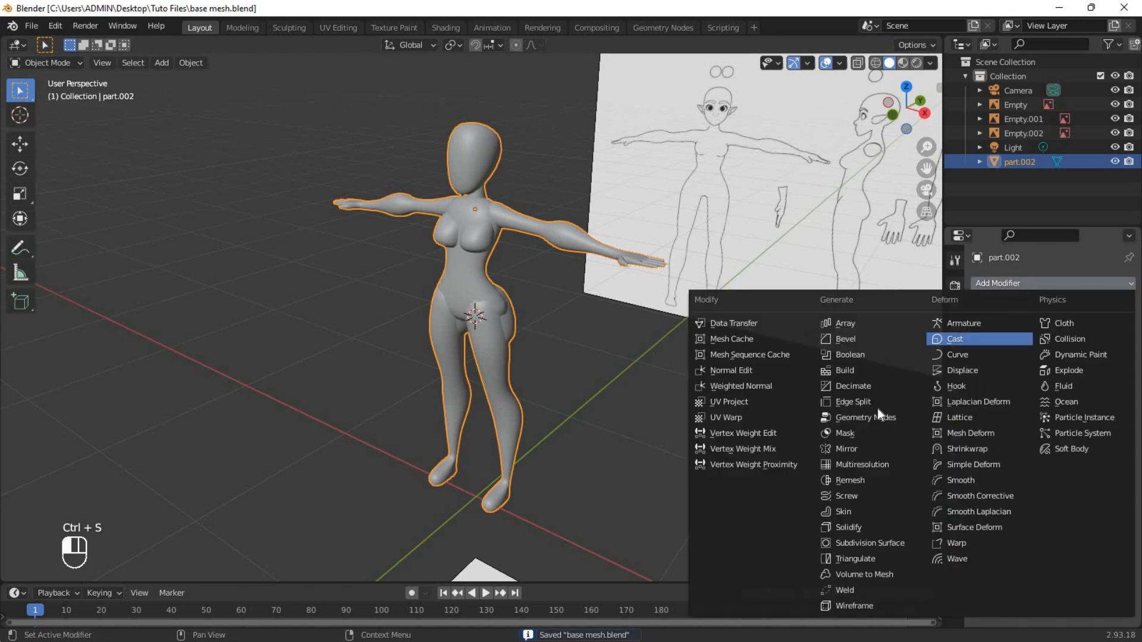
pyautogui.click(850, 479)
pyautogui.moveTo(732, 416); pyautogui.dragTo(732, 386, button='middle')
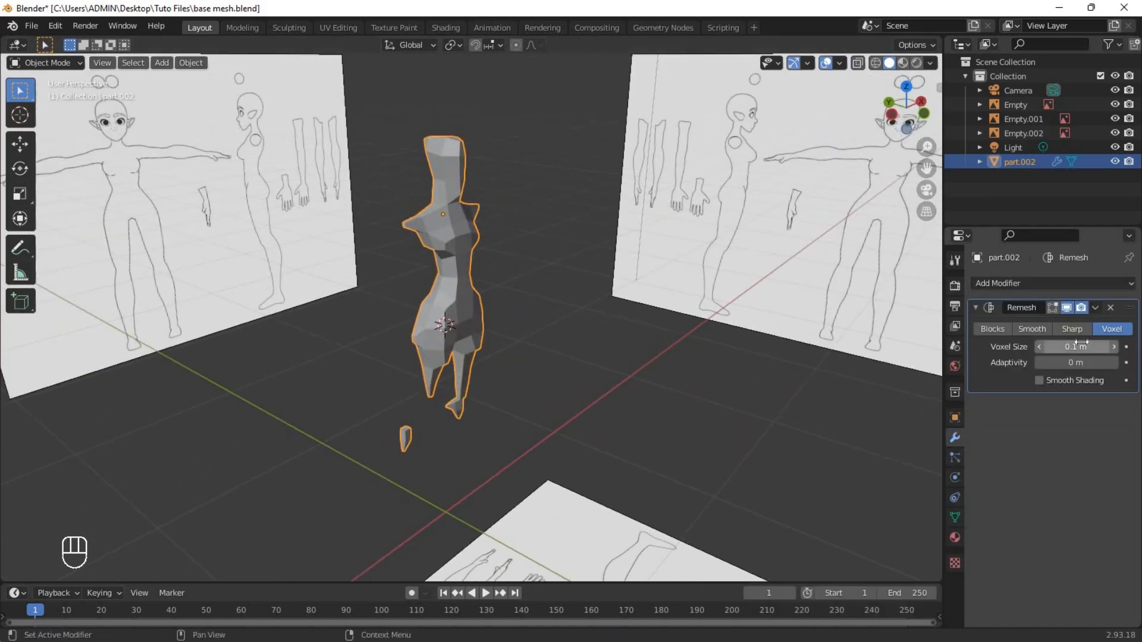
# Set the Remesh modifier's voxel size to 0.007 m and enable Smooth Shading.
pyautogui.click(1040, 349)
pyautogui.click(1040, 348)
pyautogui.click(1040, 348)
pyautogui.click(1040, 348)
pyautogui.click(1040, 349)
pyautogui.click(1040, 348)
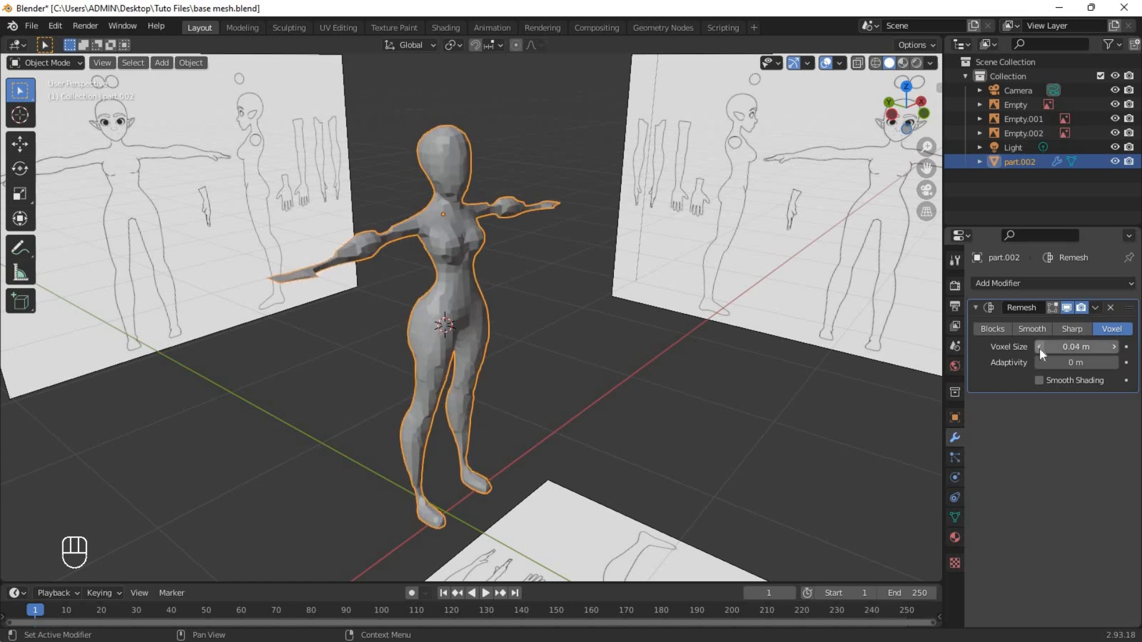
pyautogui.click(1040, 349)
pyautogui.click(1040, 349)
pyautogui.click(1040, 348)
pyautogui.click(1039, 381)
pyautogui.moveTo(761, 392)
pyautogui.mouseDown(button='middle')
pyautogui.moveTo(548, 401)
pyautogui.moveTo(675, 377)
pyautogui.moveTo(539, 257)
pyautogui.mouseUp(button='middle')
pyautogui.click(1070, 347)
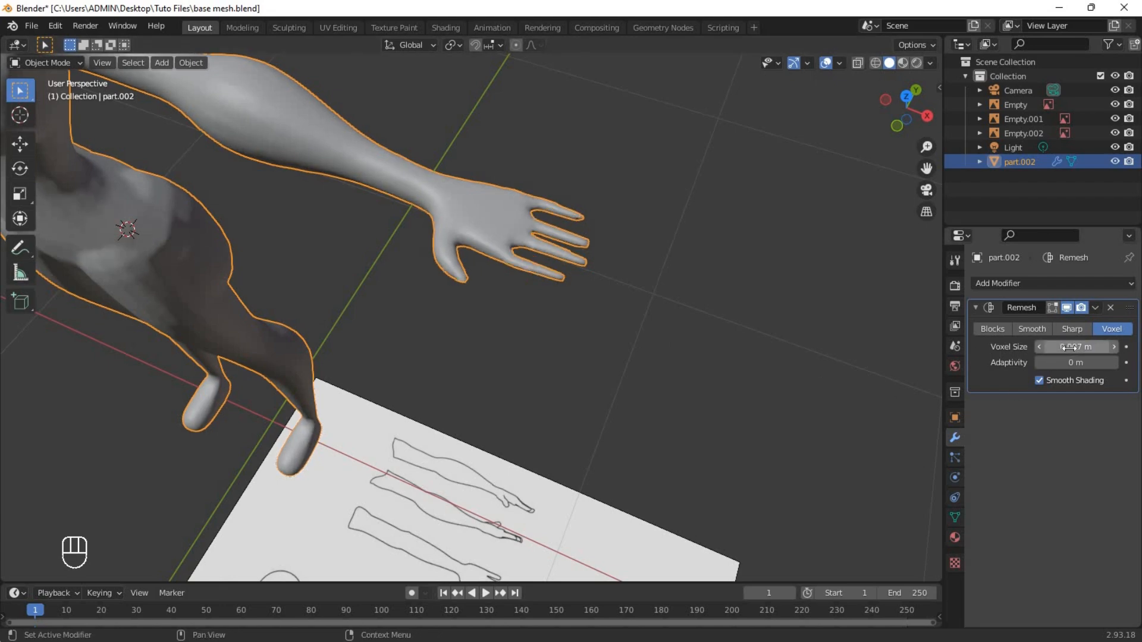
# Check the remeshed body around the hands and hips and apply the Remesh modifier.
pyautogui.moveTo(540, 324); pyautogui.dragTo(481, 275, button='middle')
pyautogui.scroll(2, 483, 275)
pyautogui.moveTo(714, 211); pyautogui.dragTo(663, 195, button='middle')
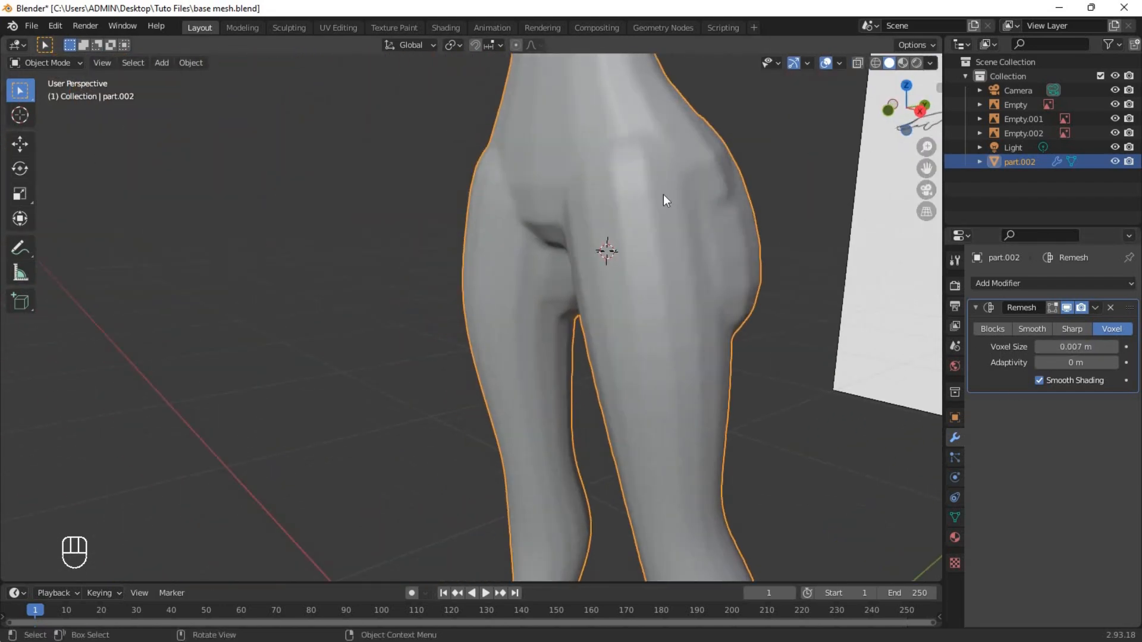
pyautogui.scroll(-6, 663, 195)
pyautogui.keyDown('shift'); pyautogui.moveTo(654, 388); pyautogui.dragTo(641, 437, button='middle'); pyautogui.keyUp('shift')
pyautogui.moveTo(625, 368); pyautogui.dragTo(687, 351, button='middle')
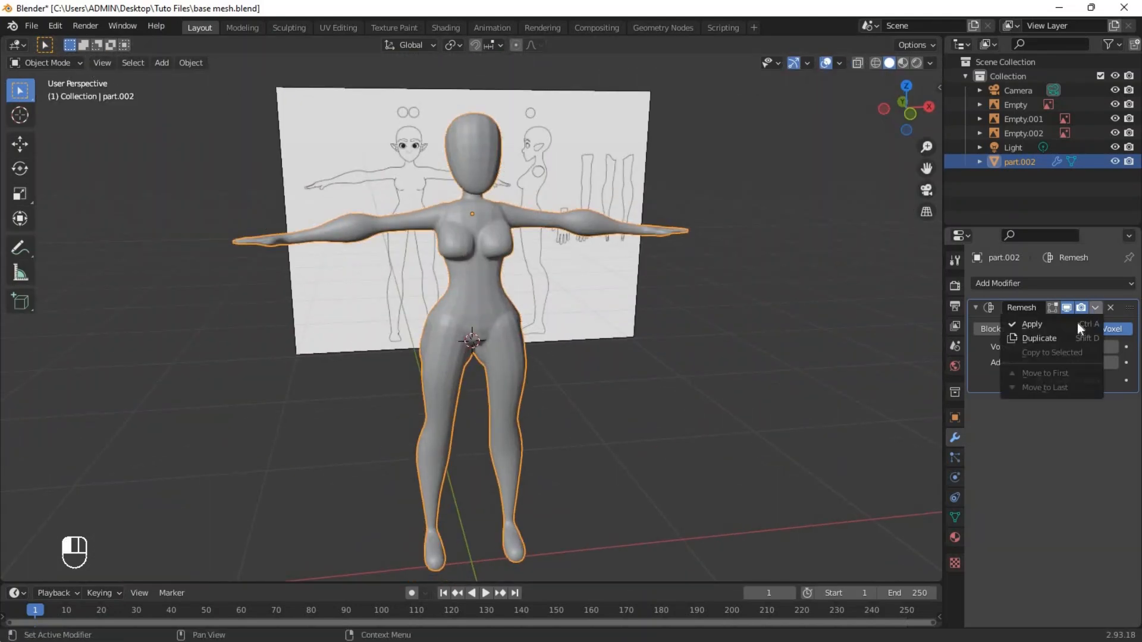
pyautogui.click(1077, 323)
# Switch to the Sculpting workspace and set the Smooth brush's strength to 0.218.
pyautogui.scroll(5, 448, 192)
pyautogui.click(289, 28)
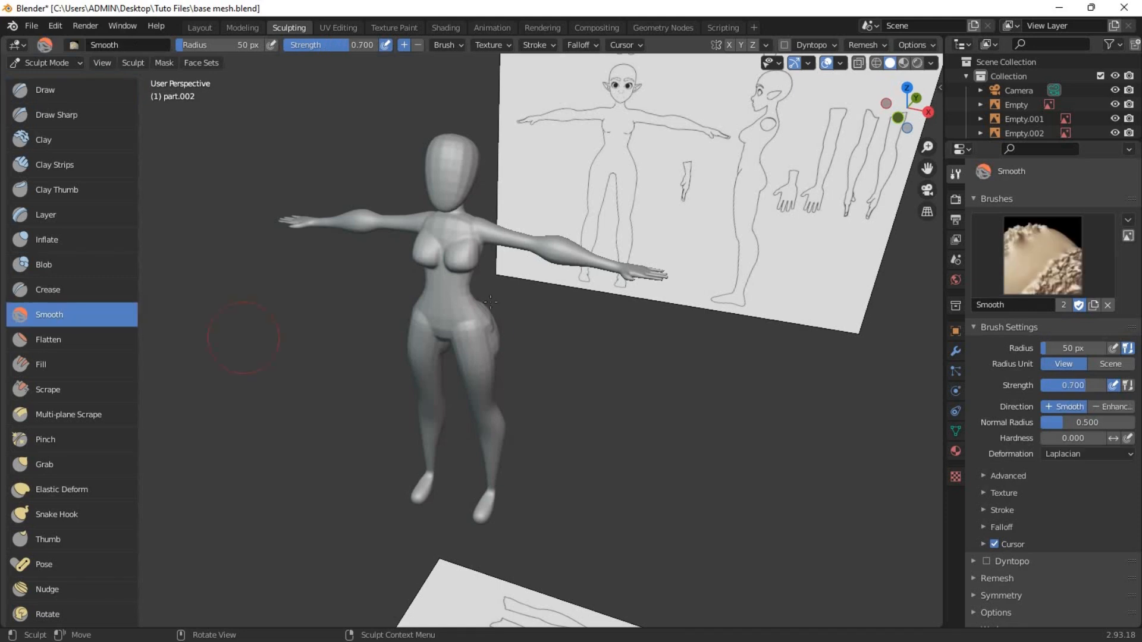
pyautogui.scroll(2, 467, 297)
pyautogui.hotkey('shift', 'f')
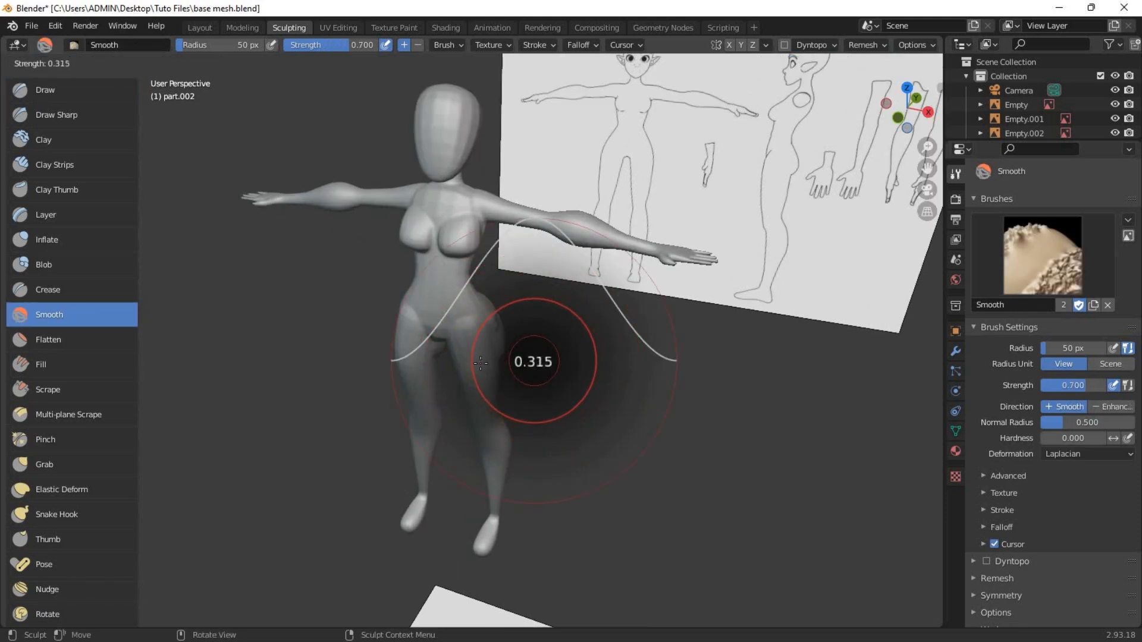
pyautogui.click(475, 368)
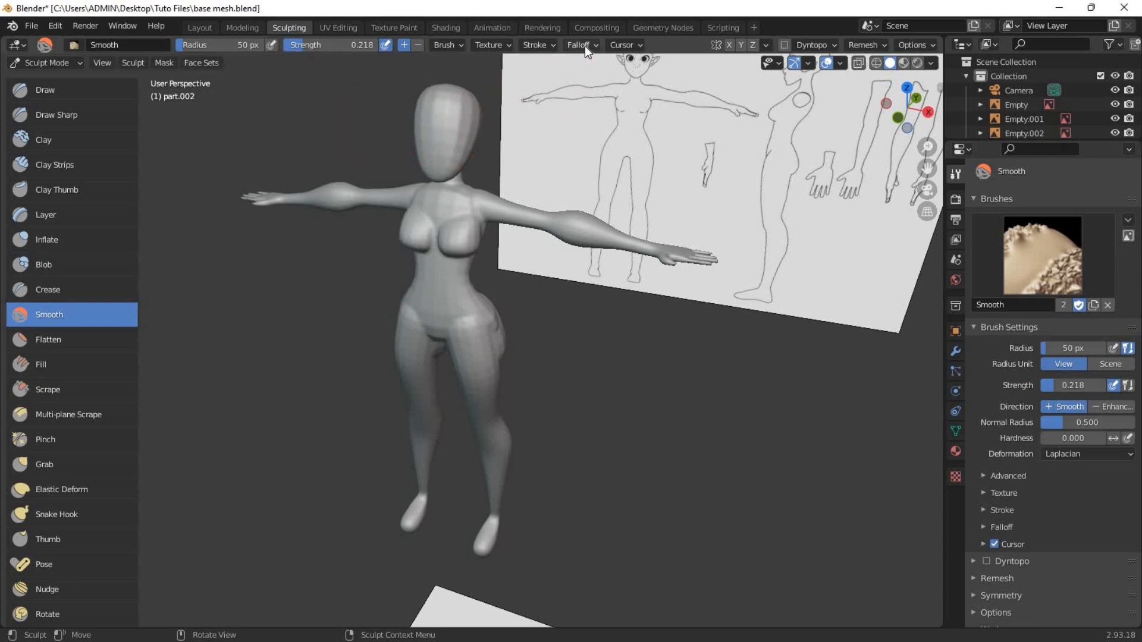
# Enable X-axis sculpt symmetry and set the Smooth brush's falloff shape to Projected.
pyautogui.click(729, 45)
pyautogui.scroll(2, 615, 109)
pyautogui.click(581, 44)
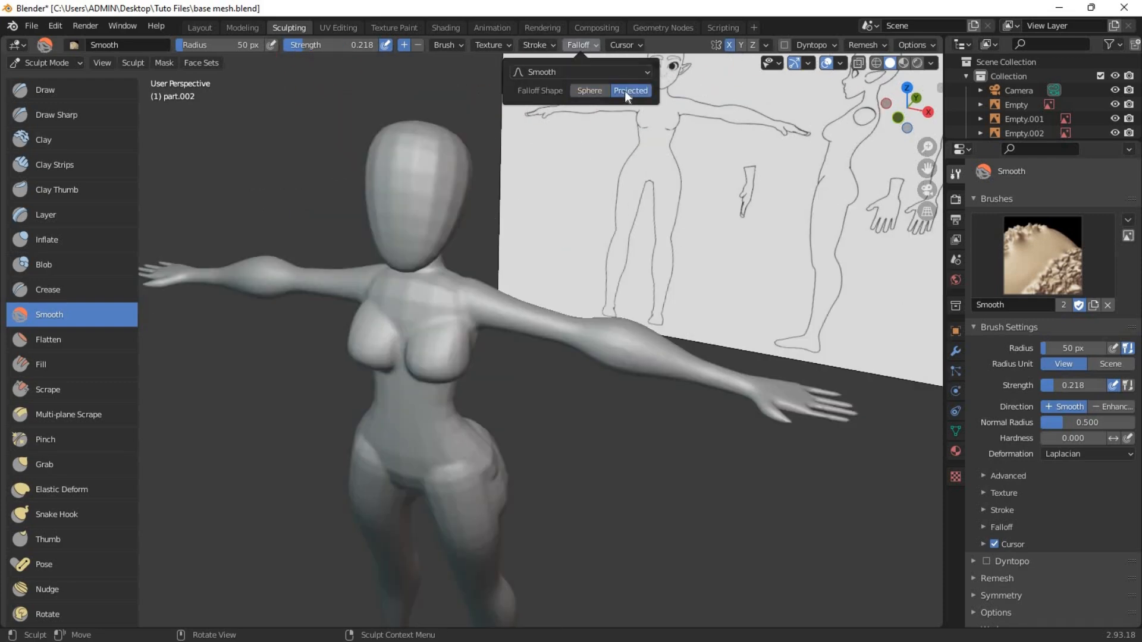
# Smooth the body with a 139 px brush and review the finished base mesh in the Layout workspace with overlays off.
pyautogui.press('KP_1')
pyautogui.scroll(-1, 509, 369)
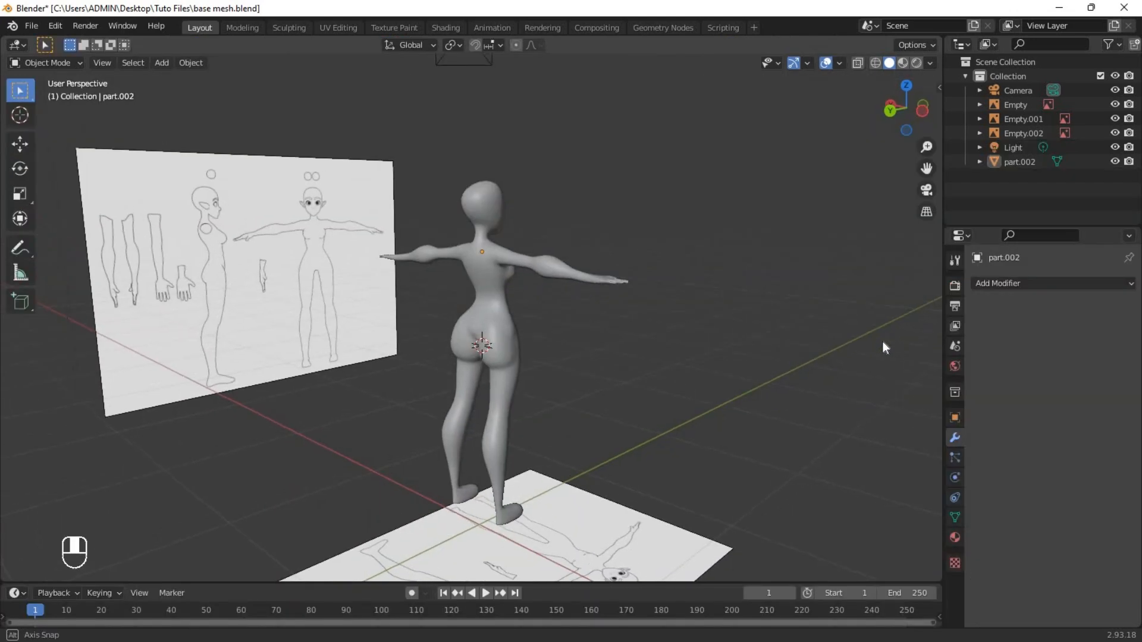
pyautogui.moveTo(883, 341); pyautogui.dragTo(676, 337, button='middle')
pyautogui.moveTo(607, 354); pyautogui.dragTo(787, 420, button='middle')
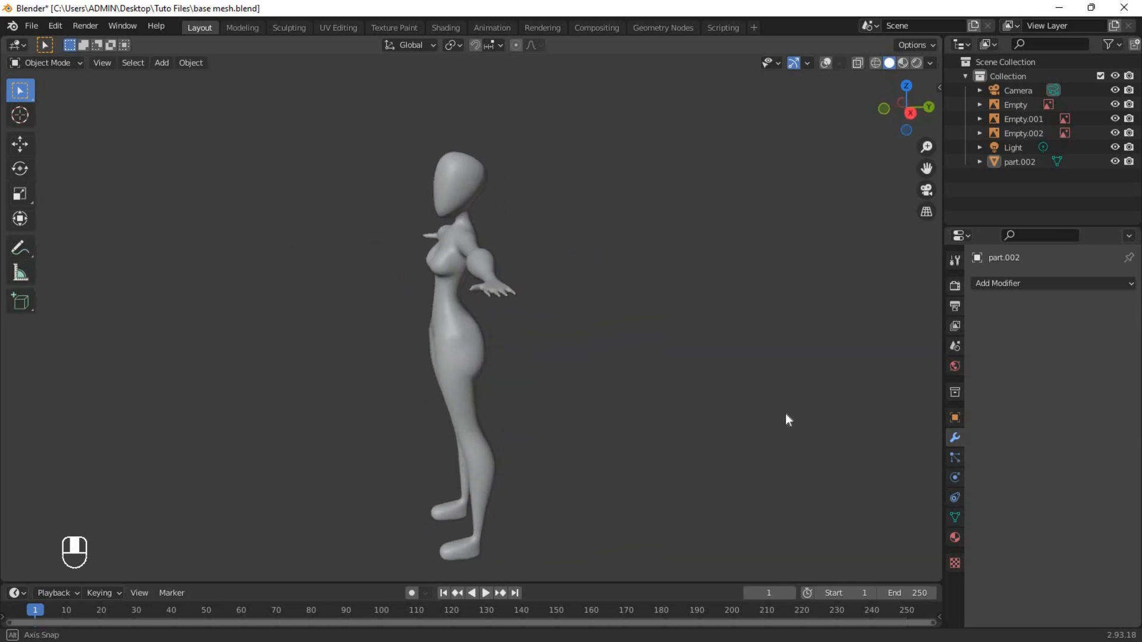
pyautogui.moveTo(785, 414); pyautogui.dragTo(168, 412, button='middle')
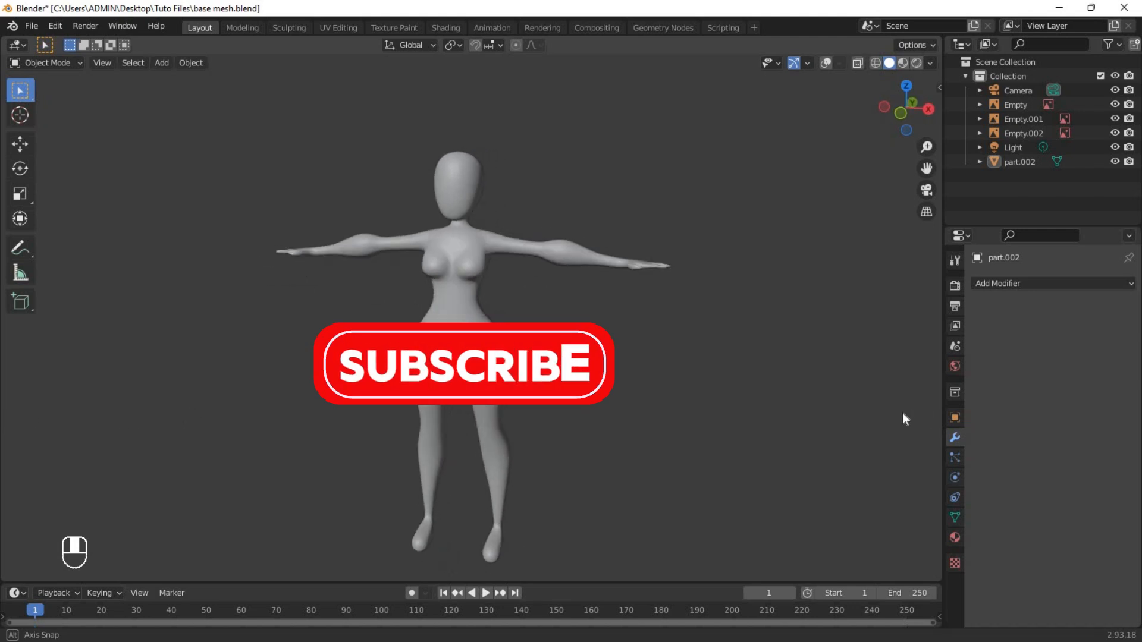